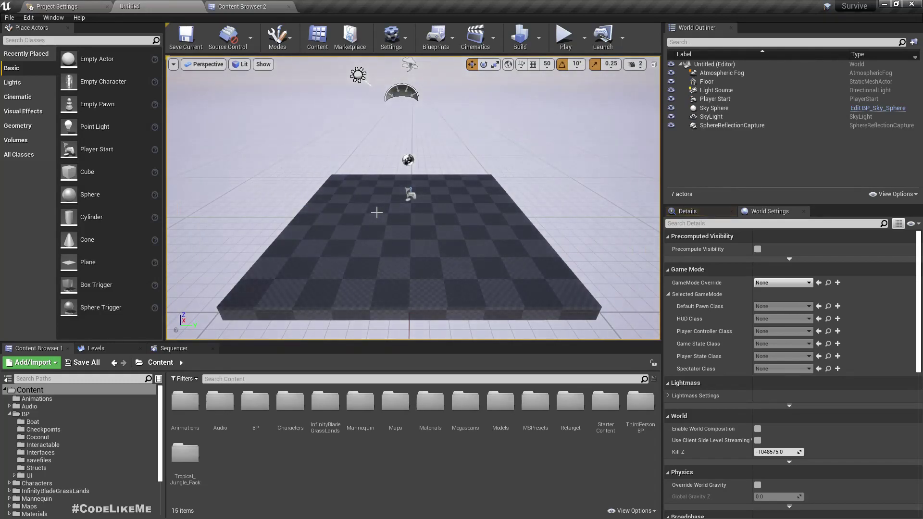
# - Save the new level as MainMenu in the Maps folder
pyautogui.hotkey('ctrl', 's')
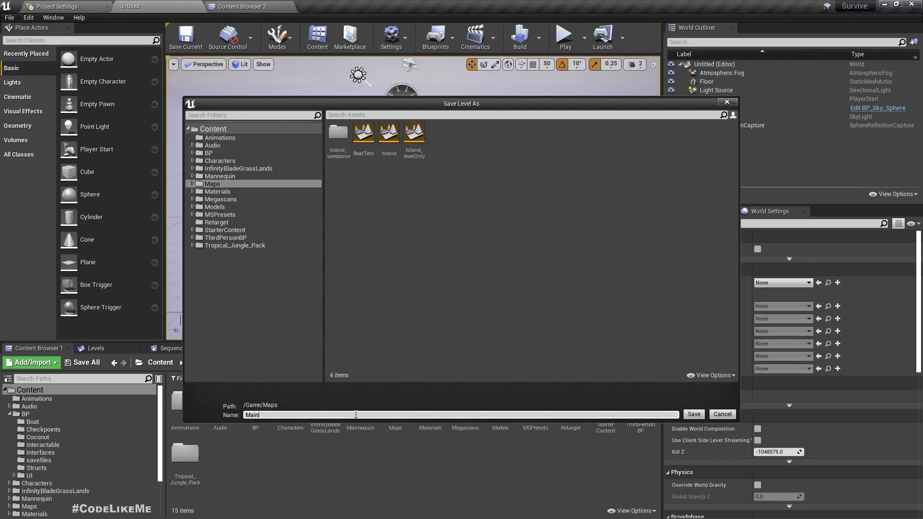
pyautogui.press('Return')
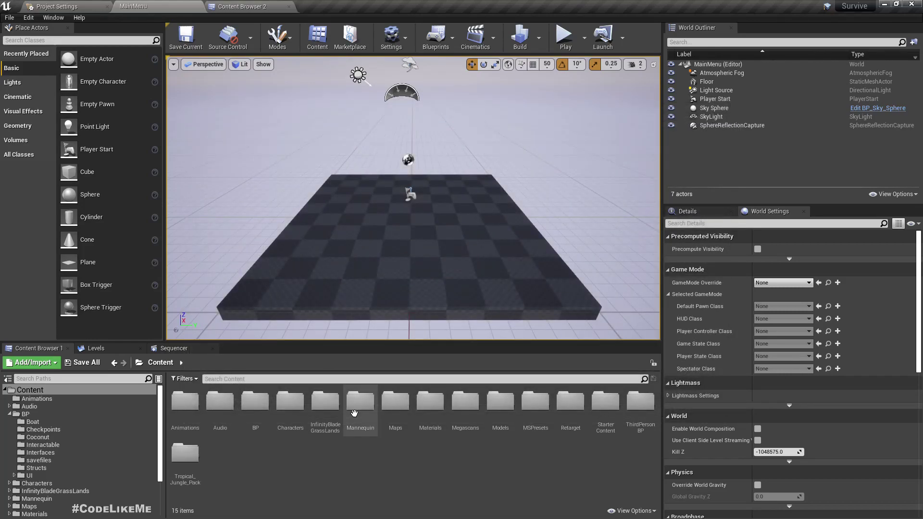
pyautogui.click(770, 282)
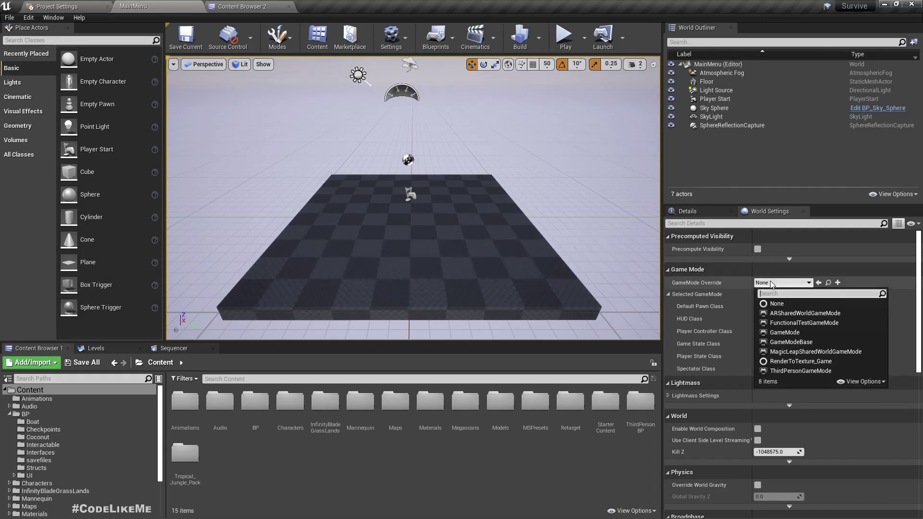
pyautogui.click(801, 334)
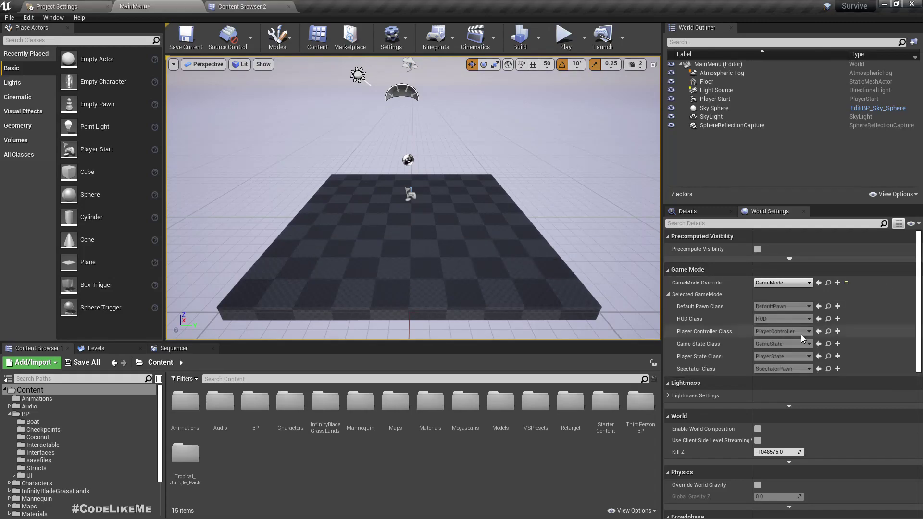
pyautogui.click(776, 284)
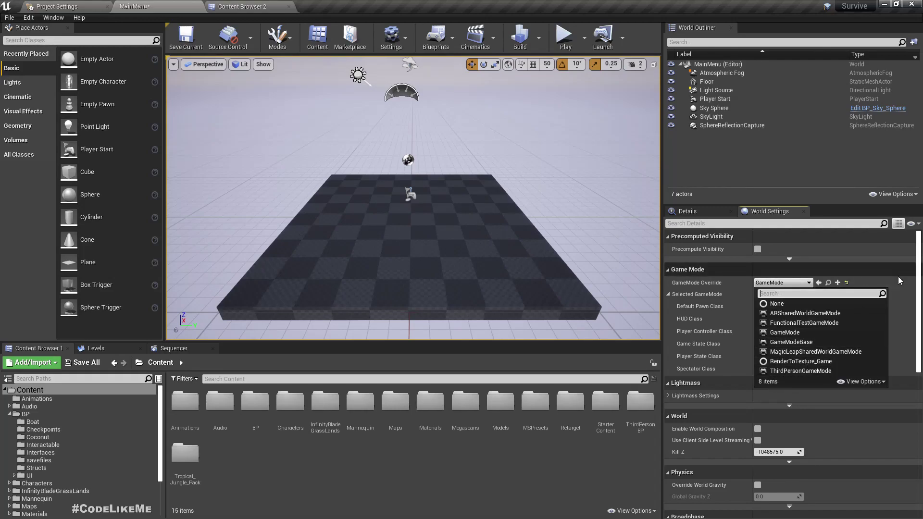
pyautogui.click(903, 317)
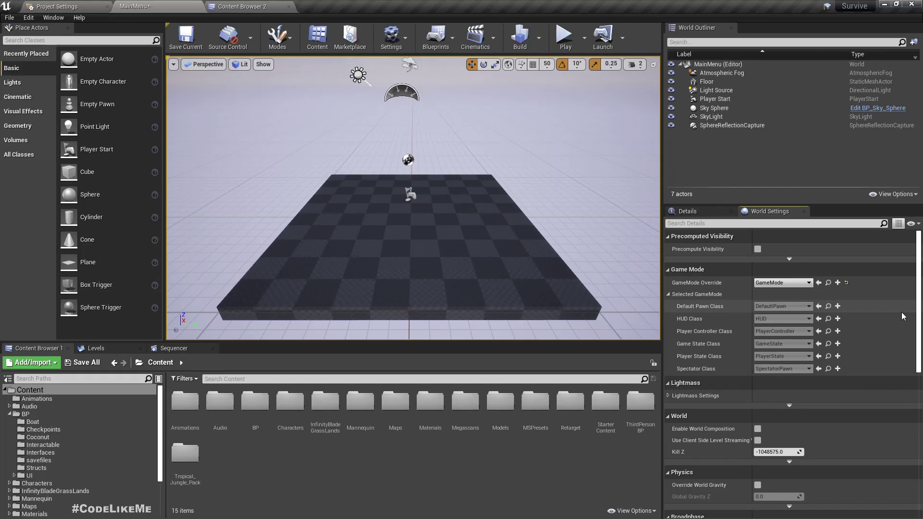
pyautogui.click(846, 282)
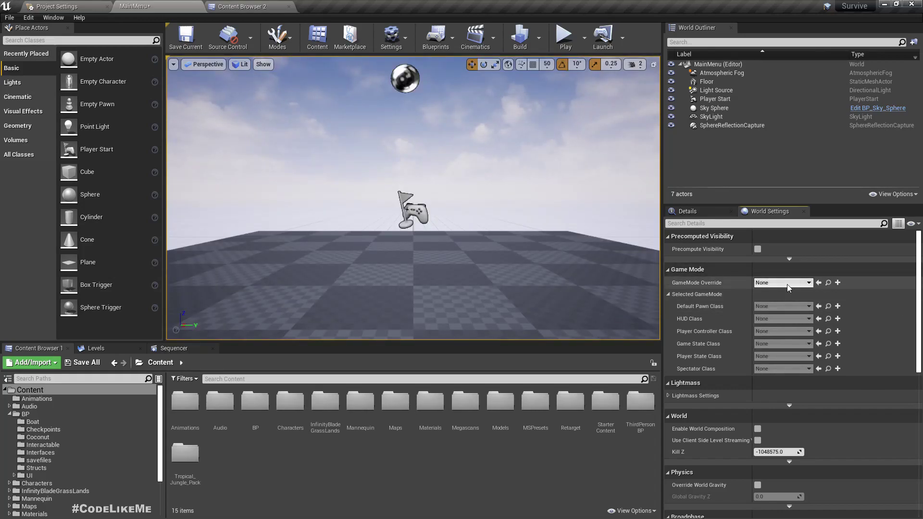
# - Set the level's GameMode Override to ThirdPersonGameMode and locate that asset in the content browser
pyautogui.click(787, 284)
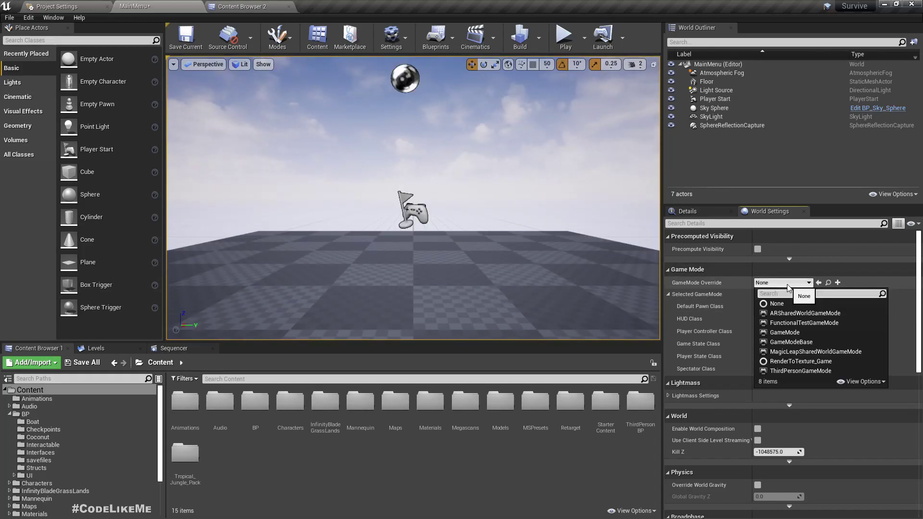
pyautogui.click(801, 370)
pyautogui.click(828, 282)
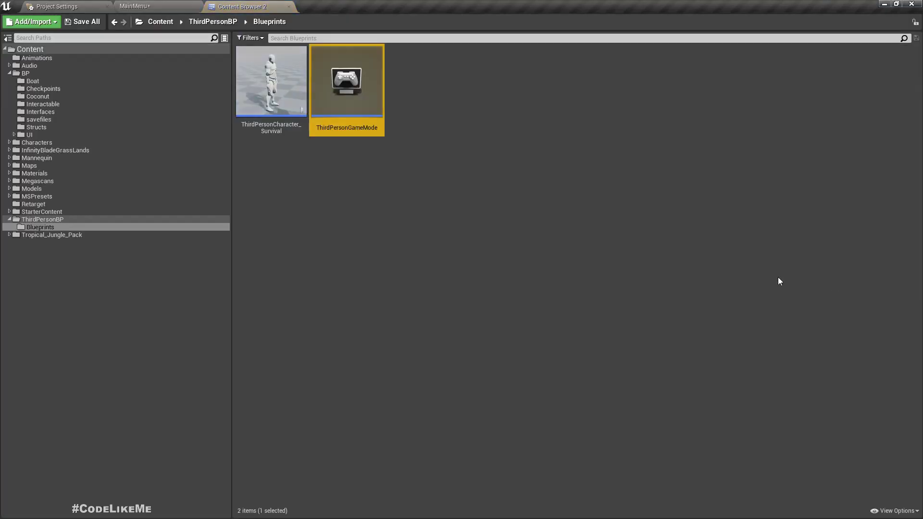
# - Create a Blueprint class in the BP folder with Game Mode Base as parent and name it GameMode_MainMenu
pyautogui.click(411, 256)
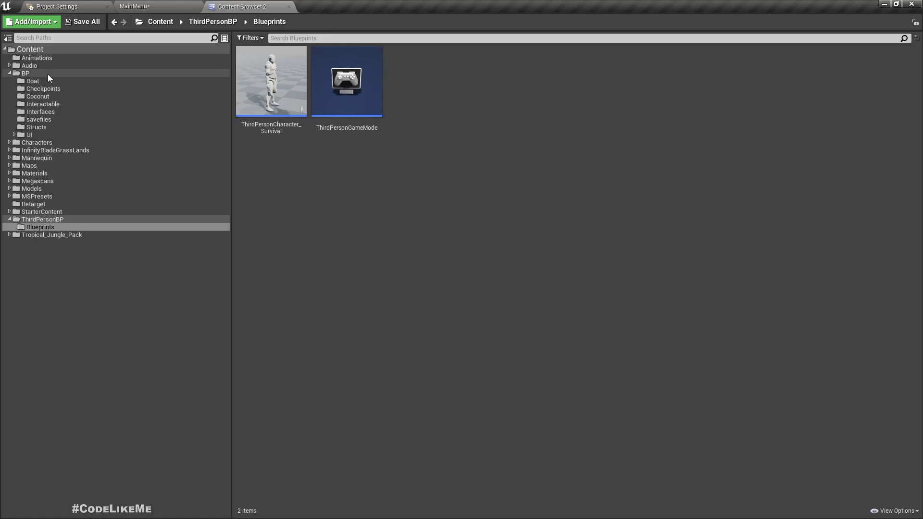
pyautogui.click(29, 73)
pyautogui.rightClick(483, 247)
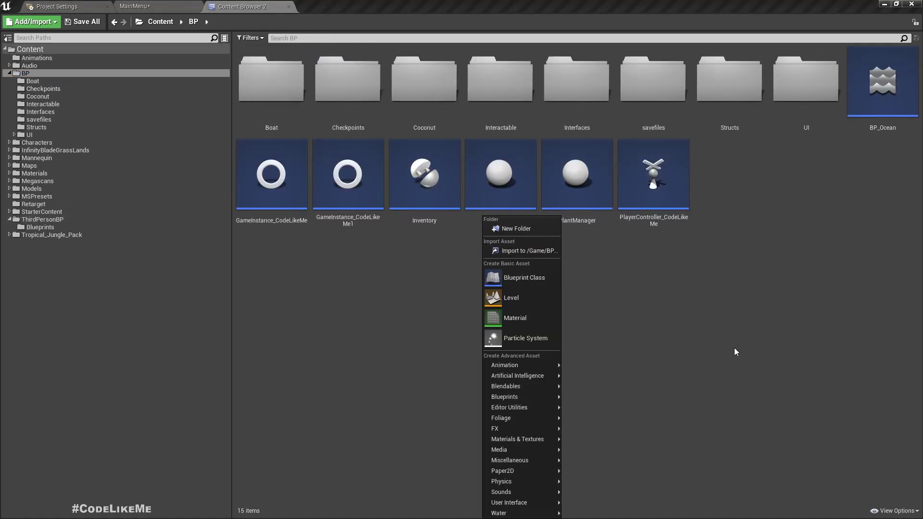
pyautogui.click(535, 277)
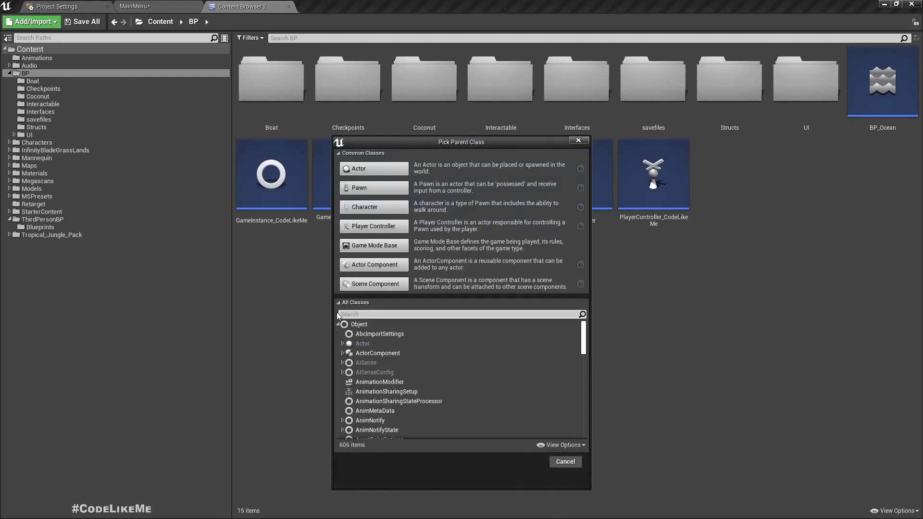
pyautogui.click(374, 265)
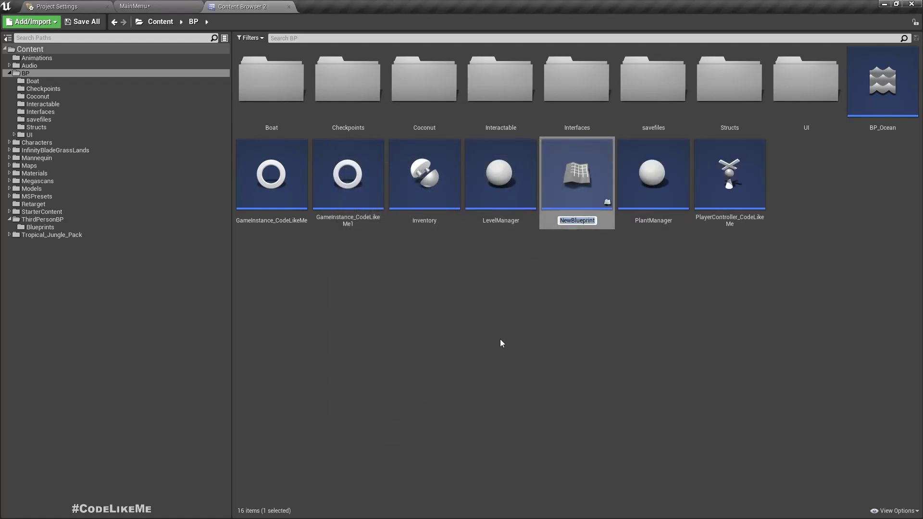
pyautogui.write('GameMode_MainMenu')
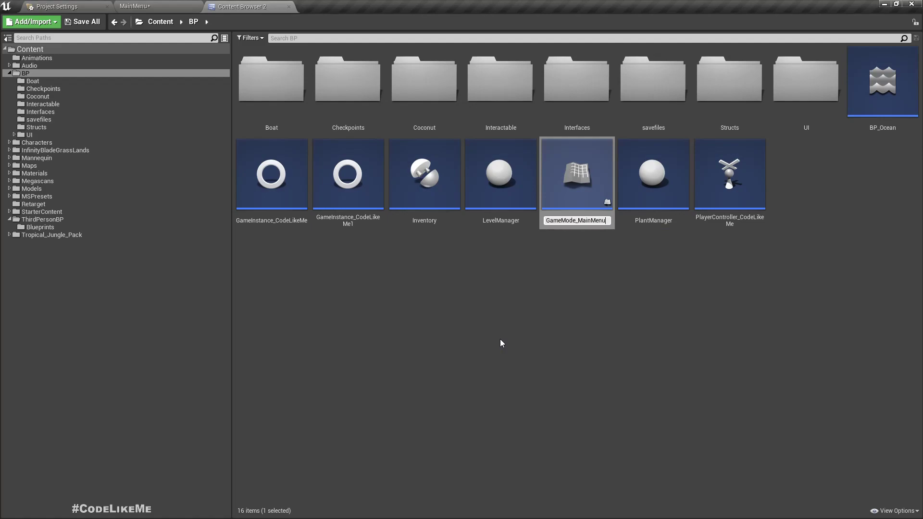
pyautogui.press('Return')
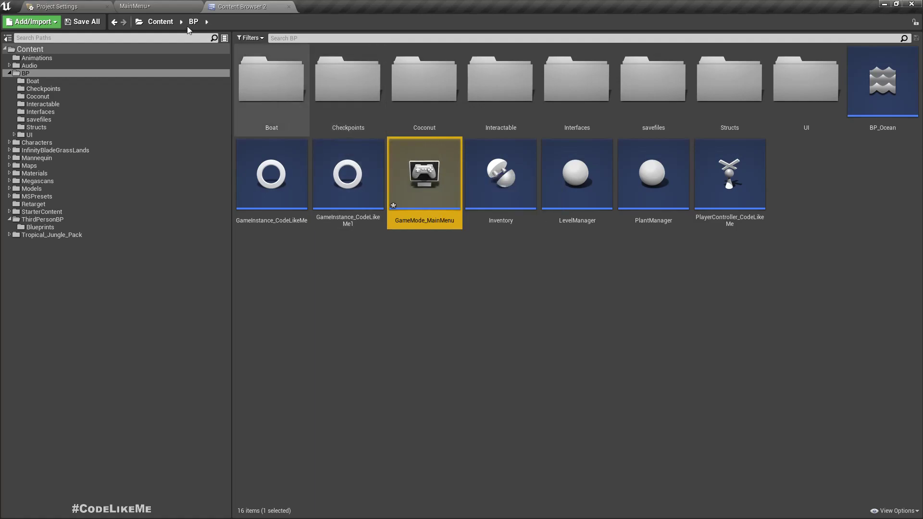
# - Set the MainMenu level's GameMode Override to GameMode_MainMenu and briefly play-test the level
pyautogui.click(177, 5)
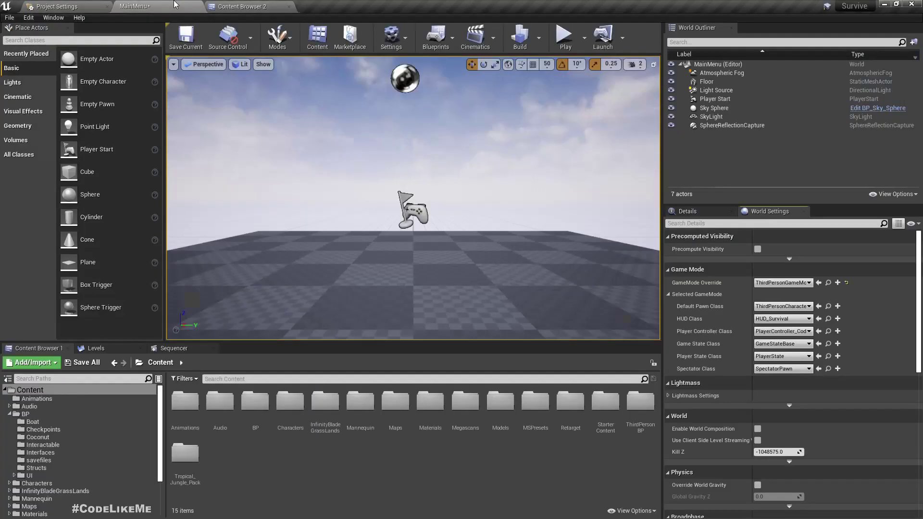
pyautogui.click(779, 282)
pyautogui.click(799, 342)
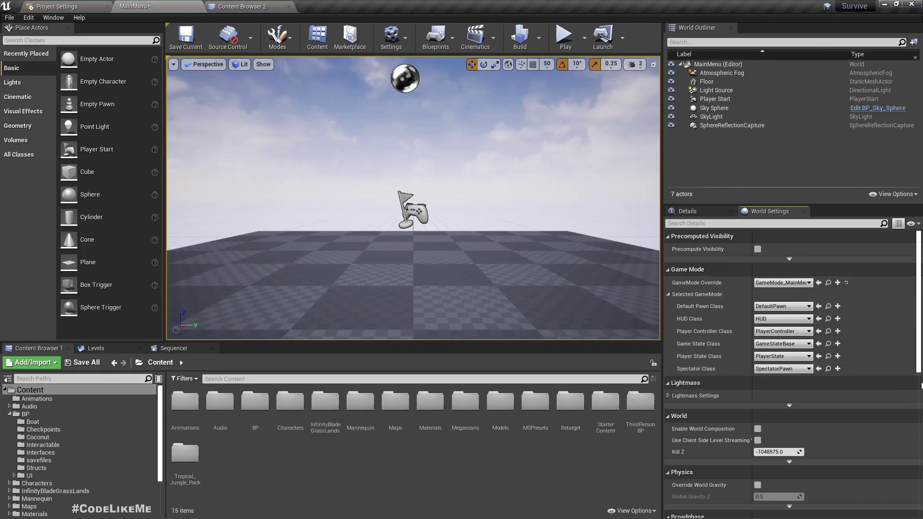
pyautogui.click(564, 38)
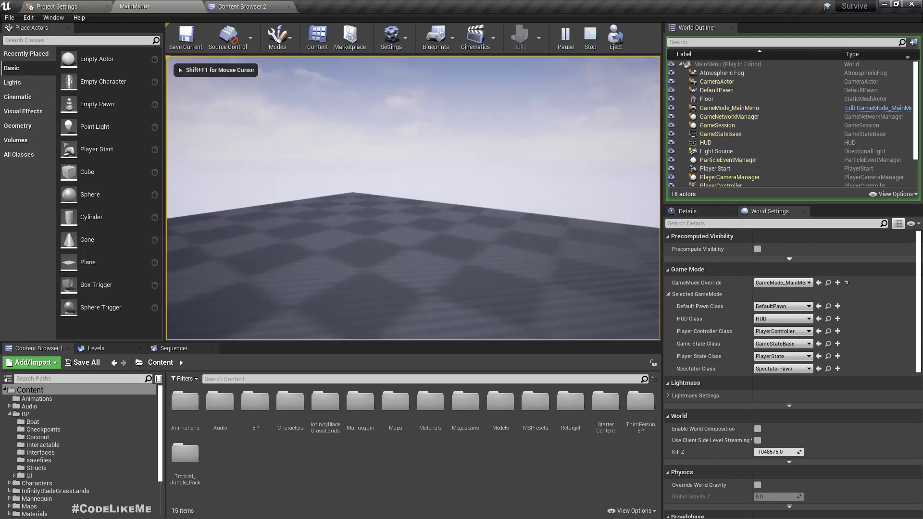
pyautogui.press('Escape')
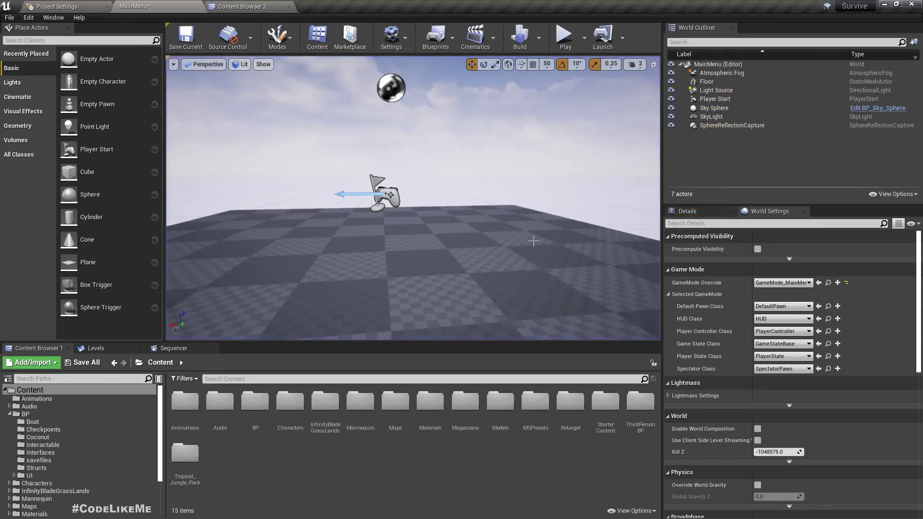
# - Set the game mode's HUD Class to HUD_Survival and play-test the level by starting a new game from the menu
pyautogui.click(768, 319)
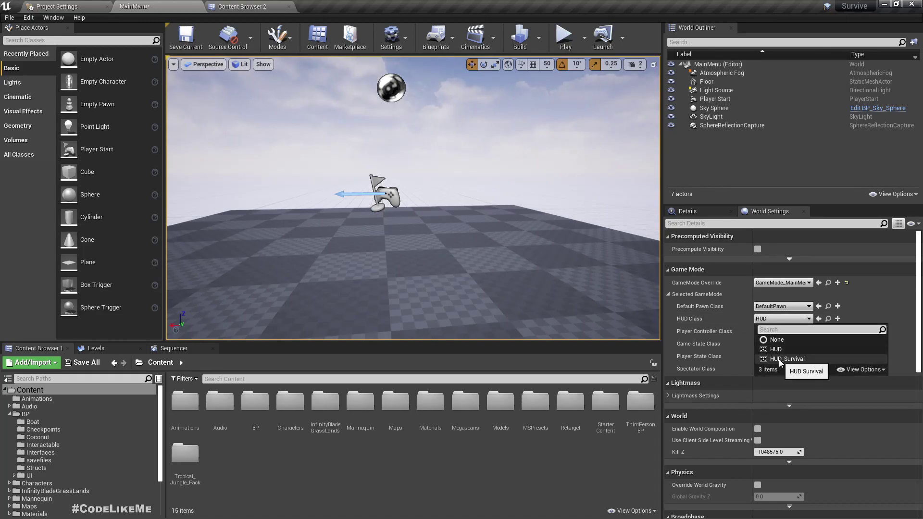
pyautogui.click(778, 360)
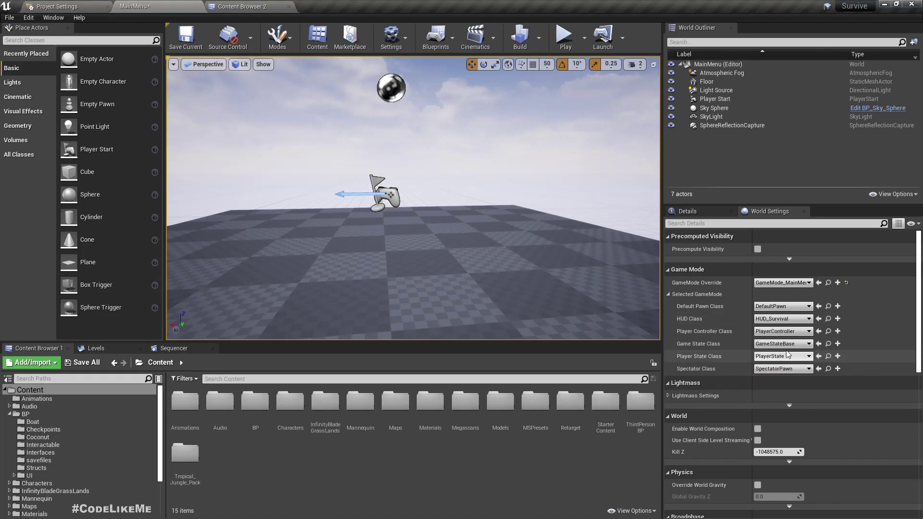
pyautogui.click(564, 47)
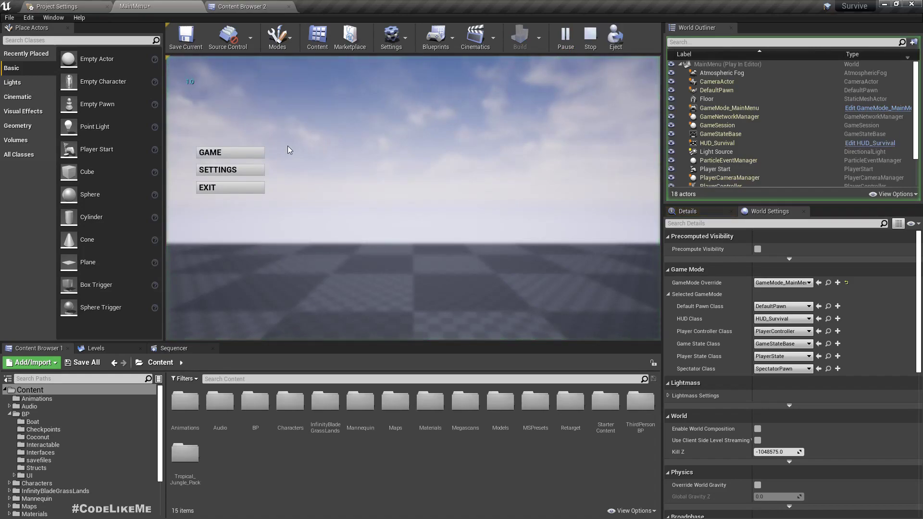
pyautogui.click(235, 155)
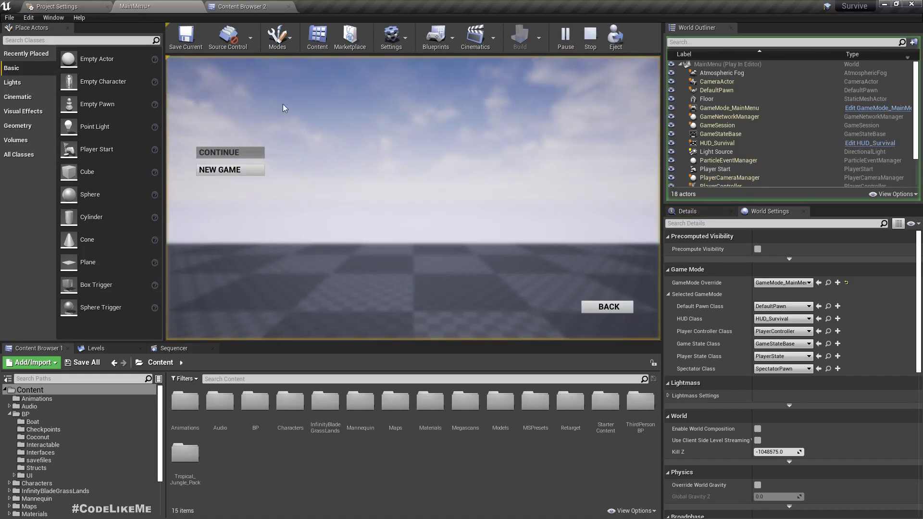
pyautogui.click(208, 175)
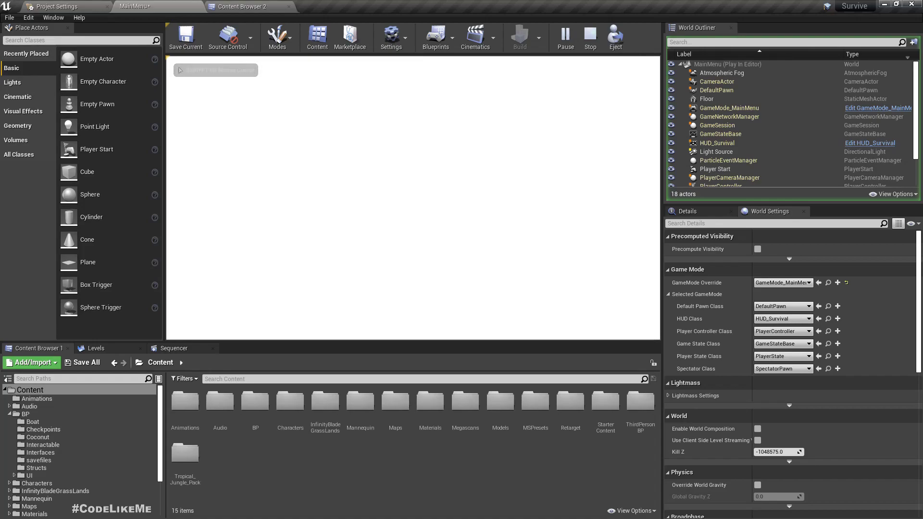
pyautogui.press('Escape')
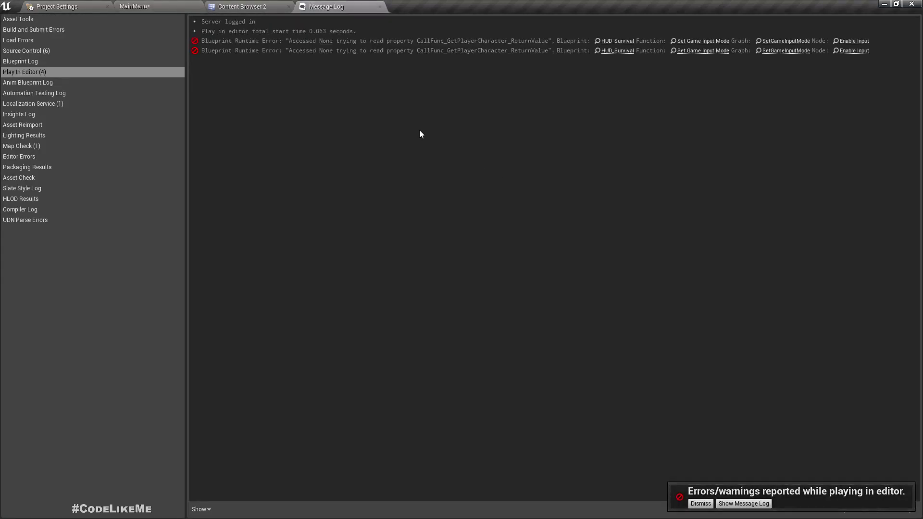
# - Return to the MainMenu level, locate its HUD_Survival class in the content browser and open that blueprint
pyautogui.click(135, 6)
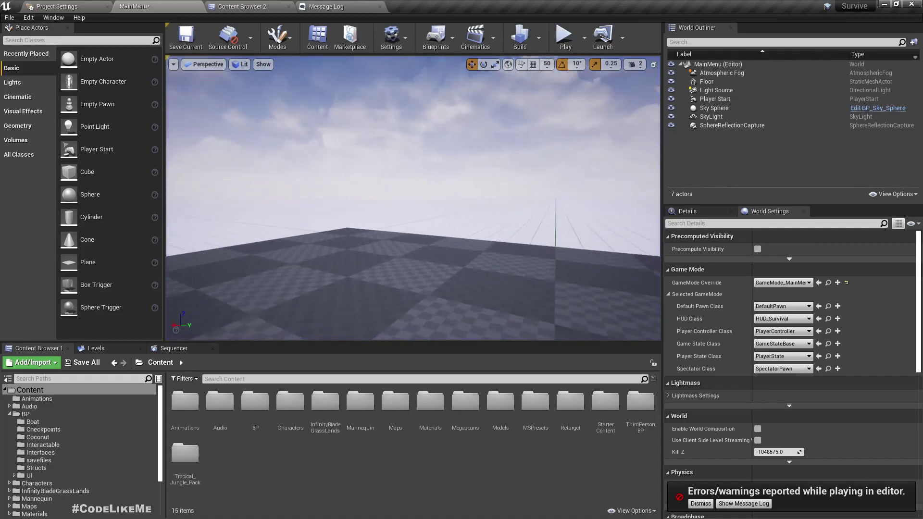
pyautogui.moveTo(529, 251); pyautogui.dragTo(487, 254, button='right')
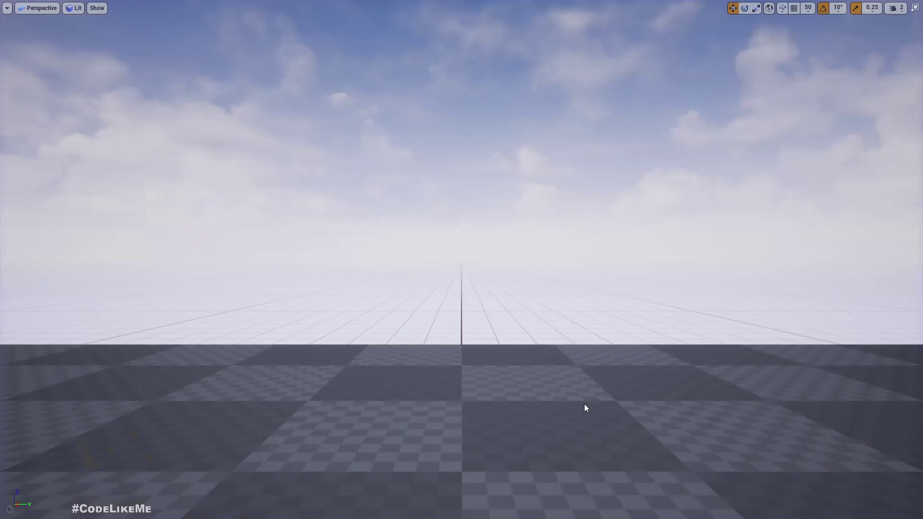
pyautogui.moveTo(583, 403); pyautogui.dragTo(599, 400, button='right')
pyautogui.press('F11')
pyautogui.click(828, 318)
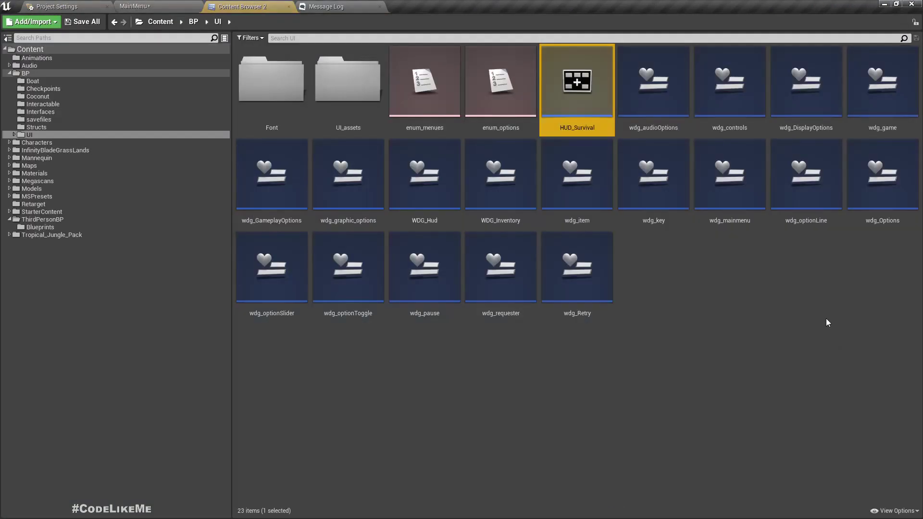
pyautogui.doubleClick(591, 96)
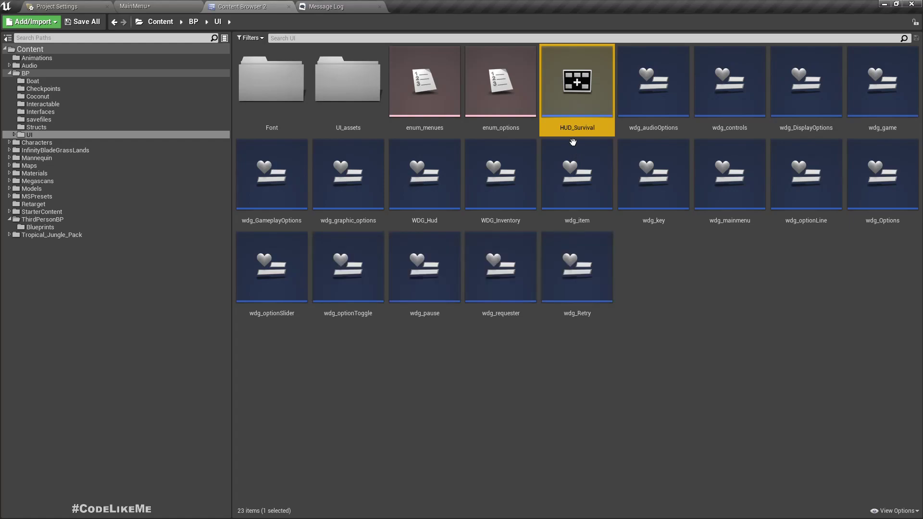
# - Examine the event chains in HUD_Survival's Event Graph, from the pause game event back up to the start-up nodes
pyautogui.scroll(4, 397, 170)
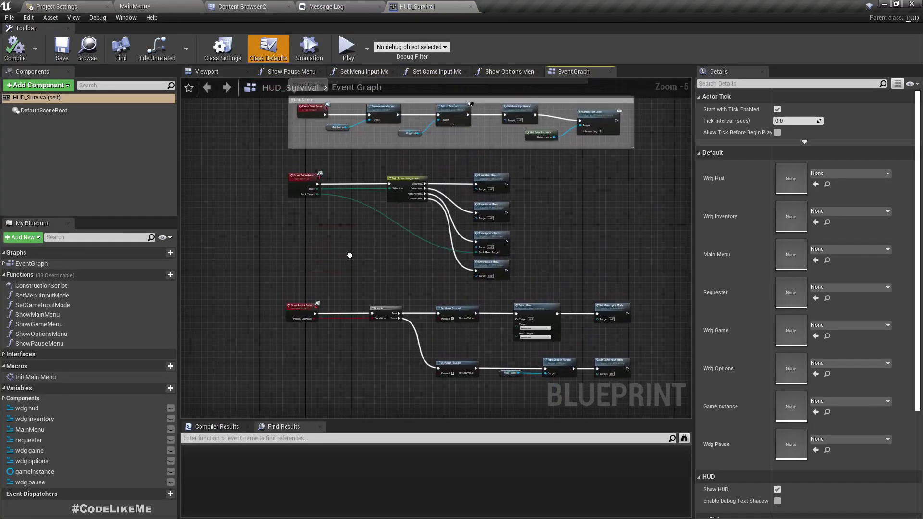
pyautogui.moveTo(378, 288); pyautogui.dragTo(377, 208, button='right')
pyautogui.scroll(-5, 377, 208)
pyautogui.scroll(6, 358, 245)
pyautogui.moveTo(286, 198); pyautogui.dragTo(294, 414, button='right')
pyautogui.scroll(-4, 310, 298)
pyautogui.scroll(-1, 310, 298)
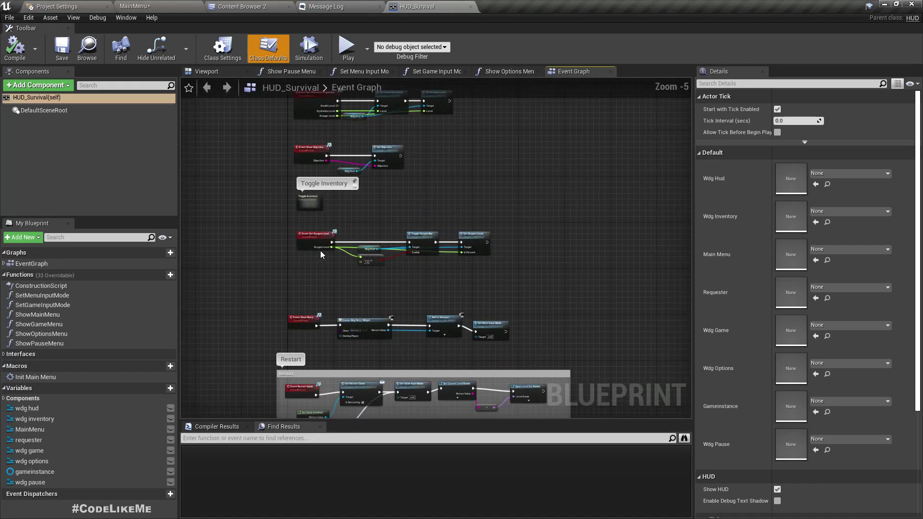
pyautogui.scroll(5, 310, 298)
pyautogui.moveTo(310, 221); pyautogui.dragTo(310, 414, button='right')
pyautogui.scroll(-4, 299, 278)
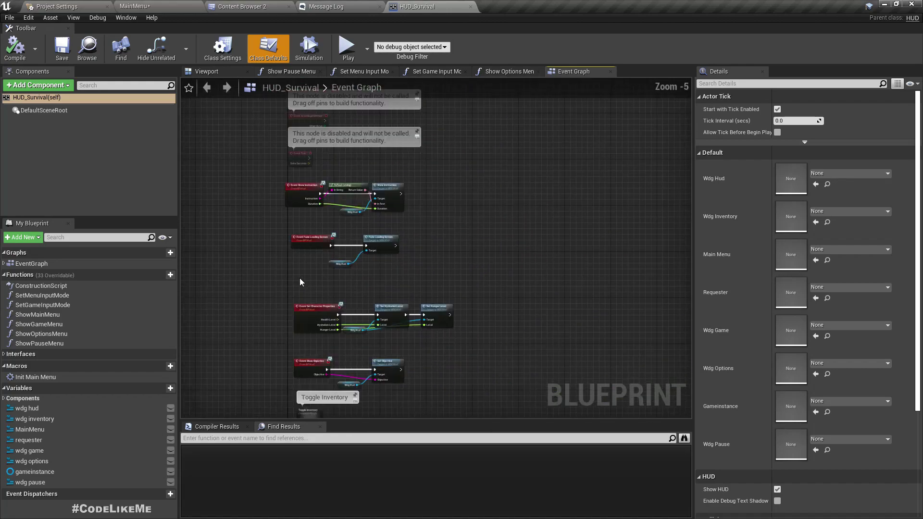
pyautogui.scroll(5, 296, 174)
pyautogui.moveTo(296, 174); pyautogui.dragTo(396, 139, button='right')
# - Inspect the Init Main Menu macro, and follow the Event Graph's start-up chain to the Is Restarting branch
pyautogui.doubleClick(435, 181)
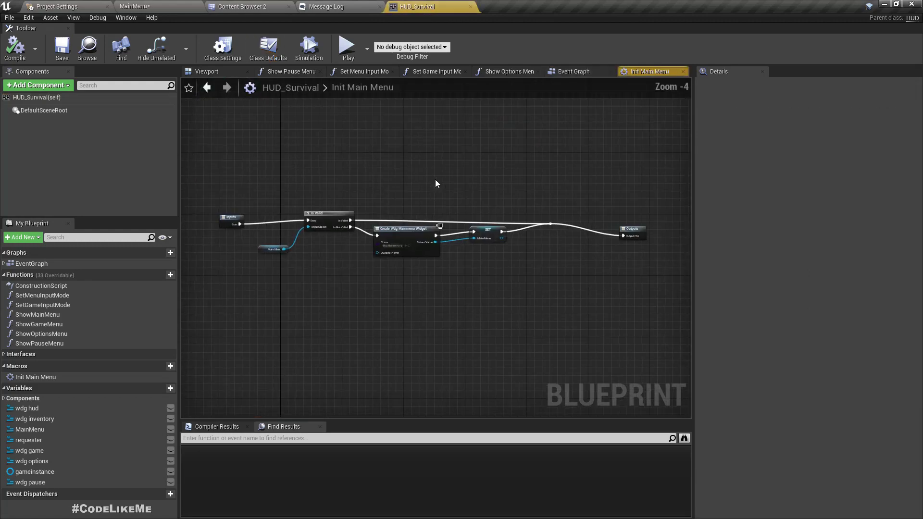
pyautogui.moveTo(456, 351); pyautogui.dragTo(382, 301, button='right')
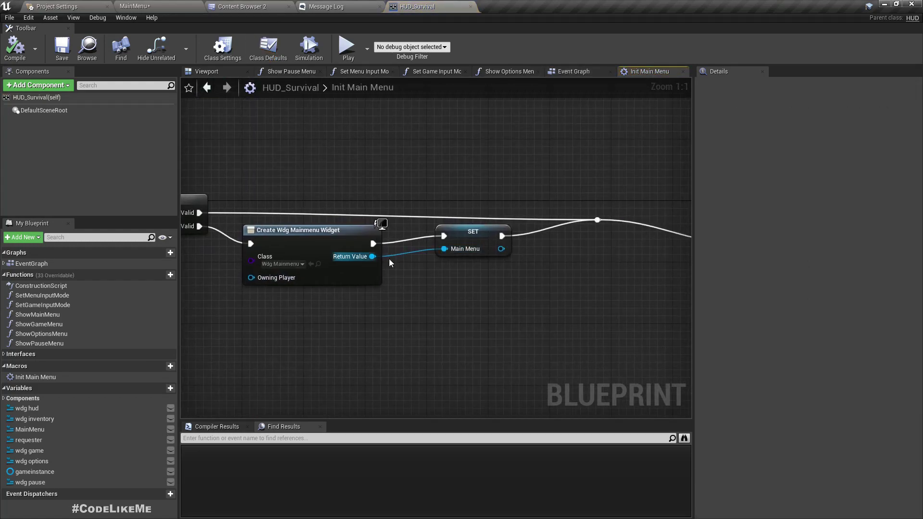
pyautogui.click(575, 73)
pyautogui.moveTo(596, 237); pyautogui.dragTo(299, 236, button='right')
pyautogui.moveTo(594, 278); pyautogui.dragTo(218, 308, button='right')
pyautogui.moveTo(481, 308); pyautogui.dragTo(299, 308, button='right')
pyautogui.moveTo(385, 307); pyautogui.dragTo(303, 308, button='right')
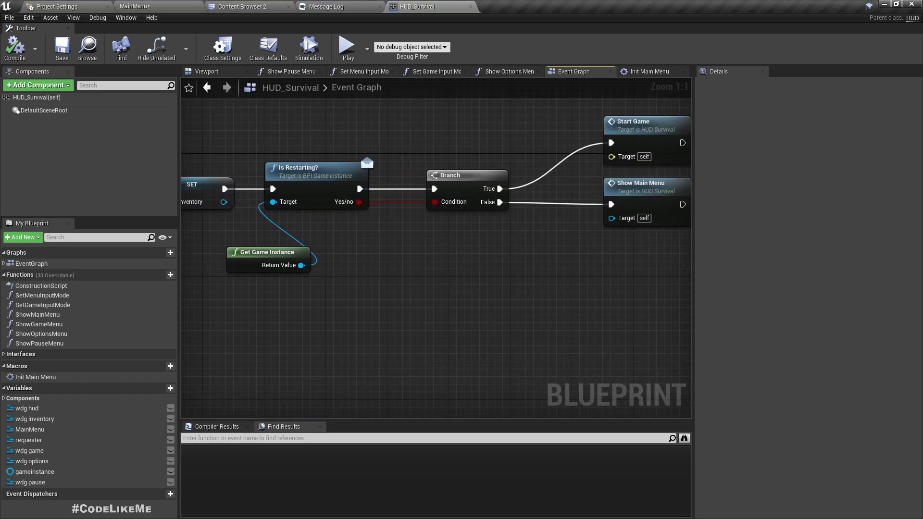
# - Examine HUD_Survival's start-up chain from the Is Restarting branch back to the Init Main Menu node
pyautogui.moveTo(624, 304); pyautogui.dragTo(564, 323, button='right')
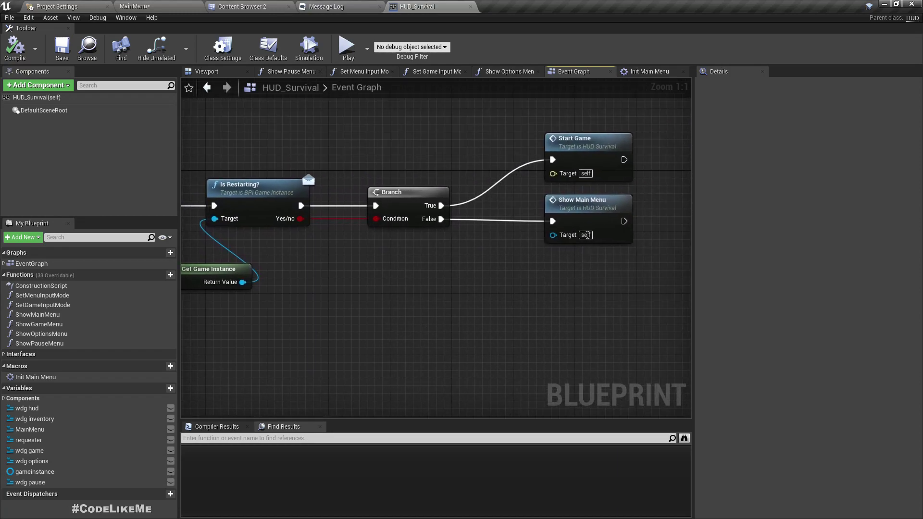
pyautogui.click(592, 205)
pyautogui.moveTo(298, 260); pyautogui.dragTo(443, 261, button='right')
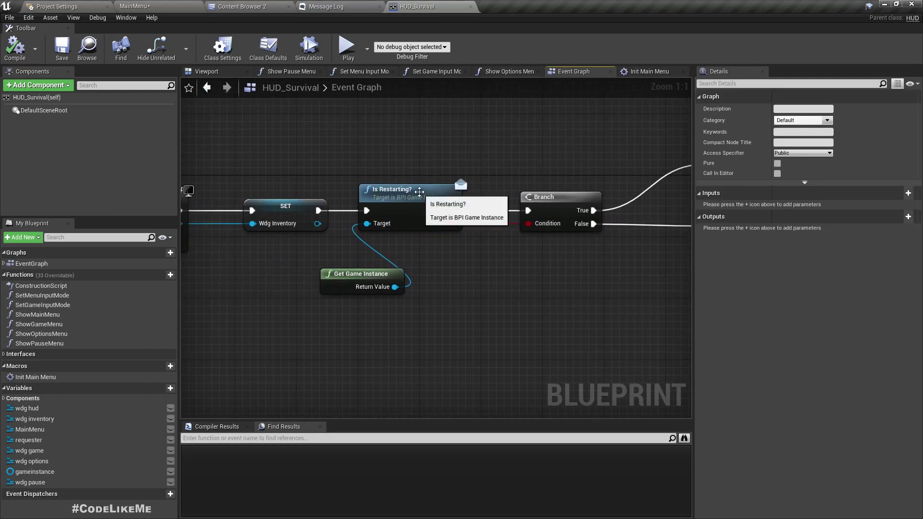
pyautogui.click(418, 198)
pyautogui.moveTo(527, 283); pyautogui.dragTo(473, 281, button='right')
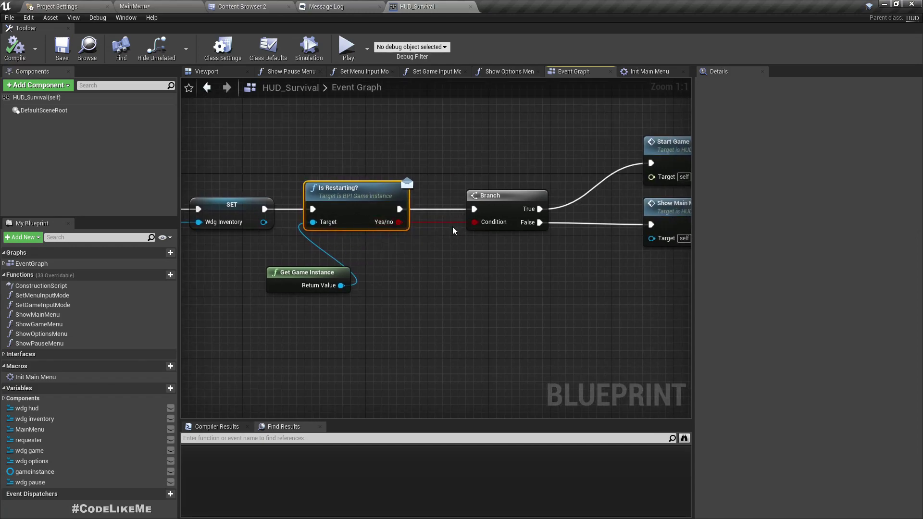
pyautogui.scroll(-1, 452, 230)
pyautogui.moveTo(451, 230); pyautogui.dragTo(486, 274, button='right')
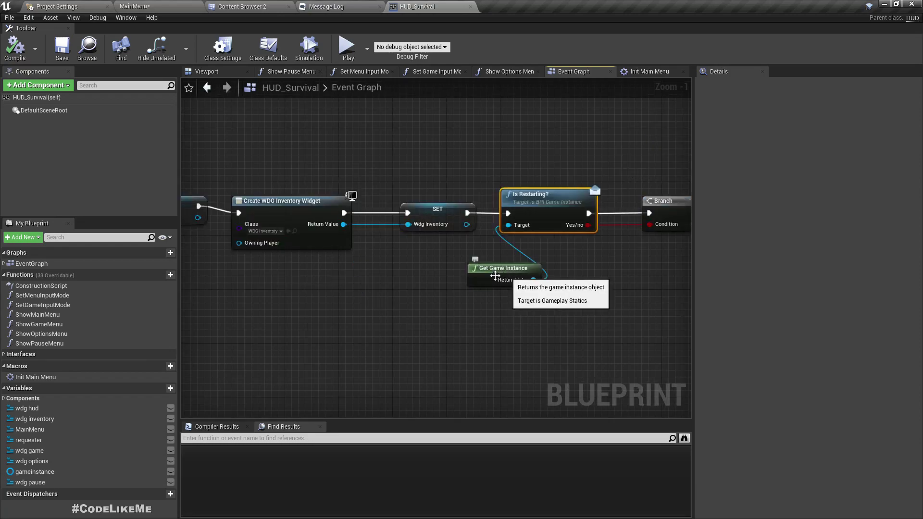
pyautogui.moveTo(414, 341); pyautogui.dragTo(692, 342, button='right')
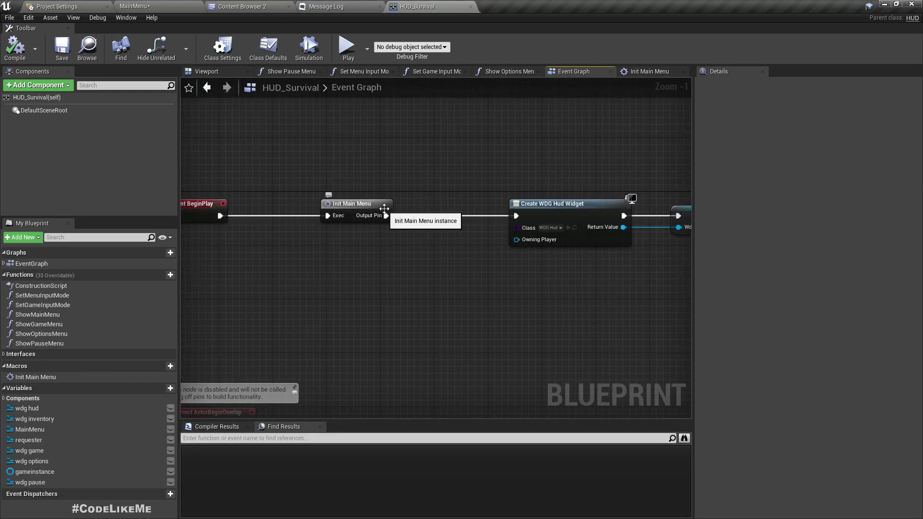
# - Open the Init Main Menu macro, locate the widget class it creates and open the wdg_mainmenu widget
pyautogui.doubleClick(370, 215)
pyautogui.click(320, 264)
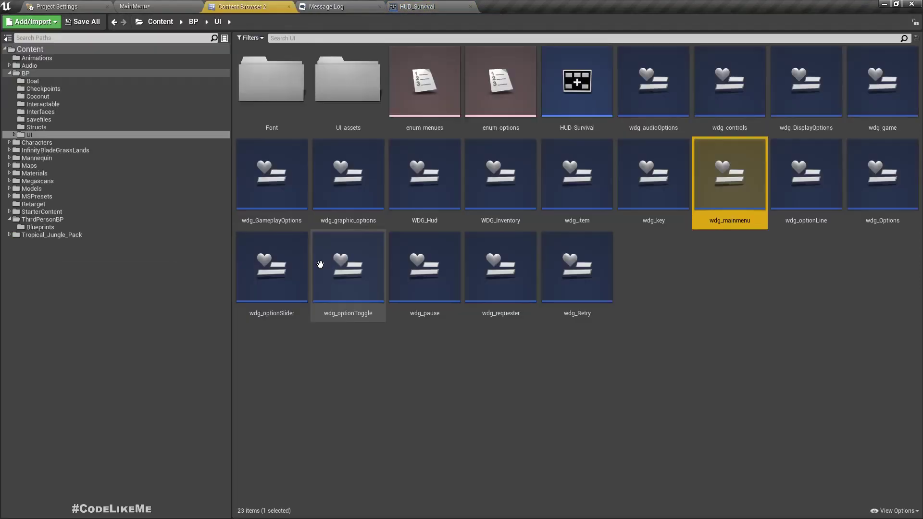
pyautogui.doubleClick(706, 182)
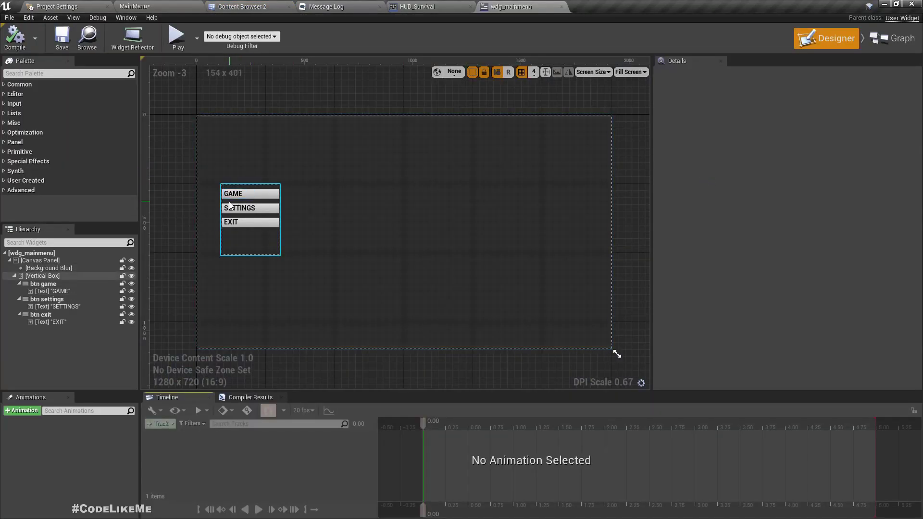
# - Go to the On Clicked event of the GAME button in the wdg_mainmenu widget
pyautogui.click(274, 194)
pyautogui.scroll(-6, 817, 197)
pyautogui.scroll(-5, 818, 197)
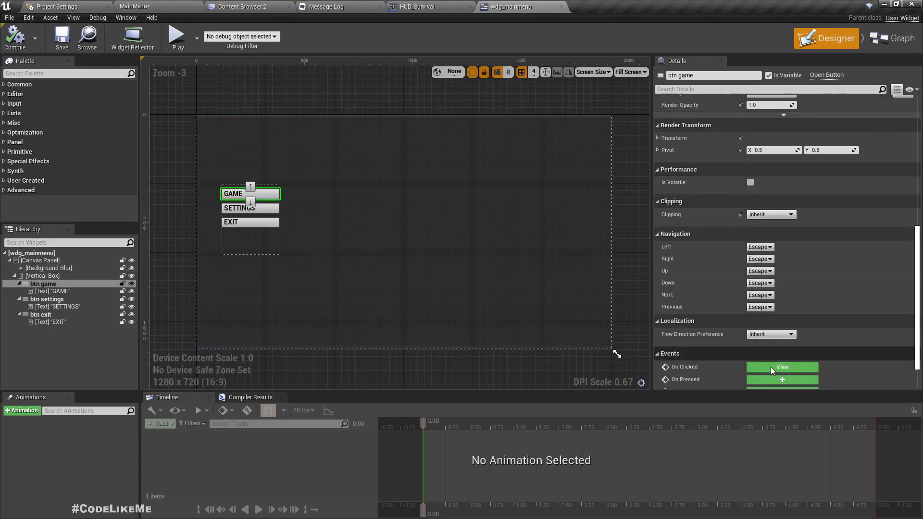
pyautogui.click(769, 367)
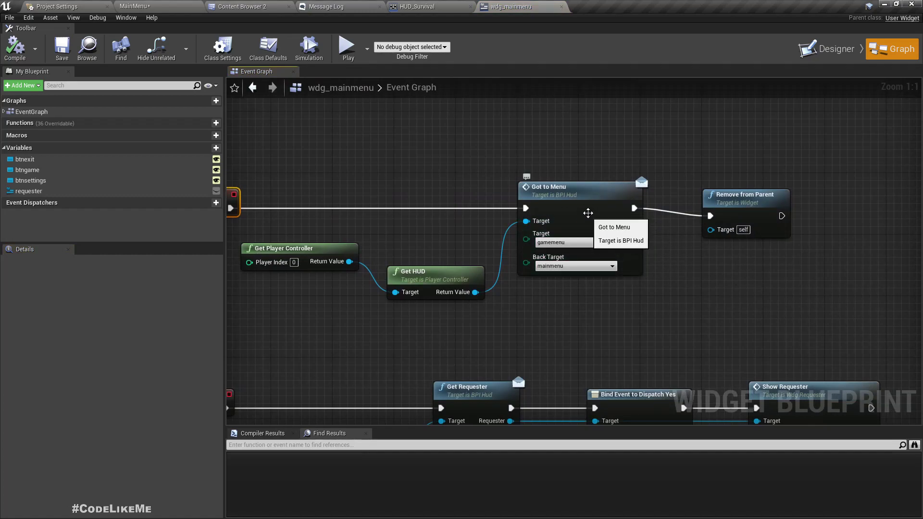
# - Return to HUD_Survival's Event Graph and examine the Got to Menu event and its switch on enum_menues
pyautogui.click(242, 6)
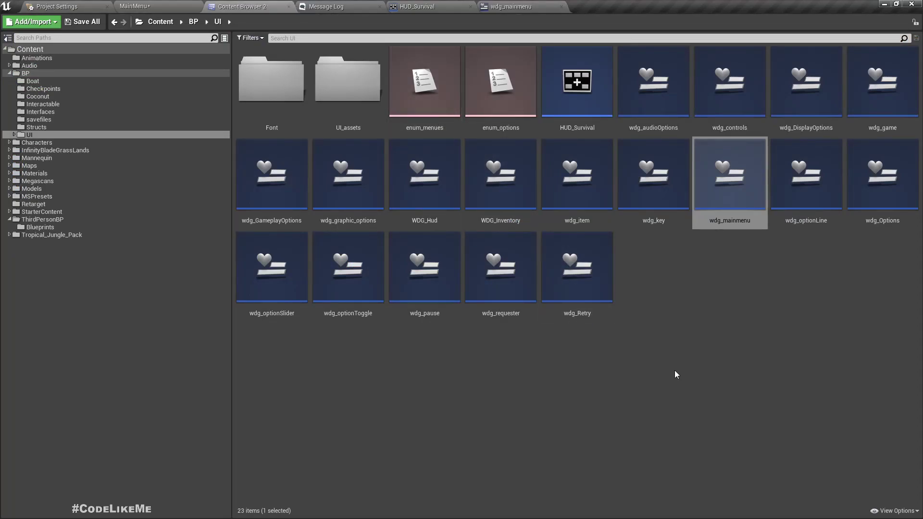
pyautogui.click(423, 6)
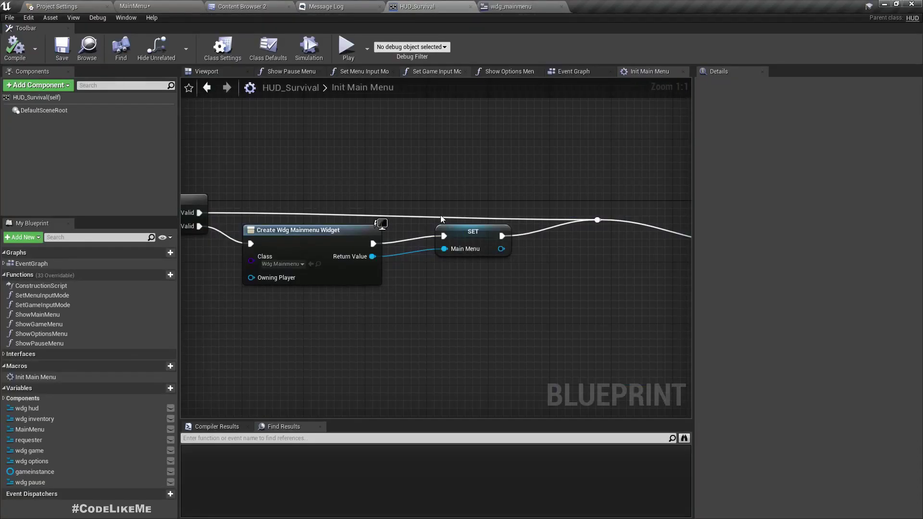
pyautogui.scroll(-8, 505, 260)
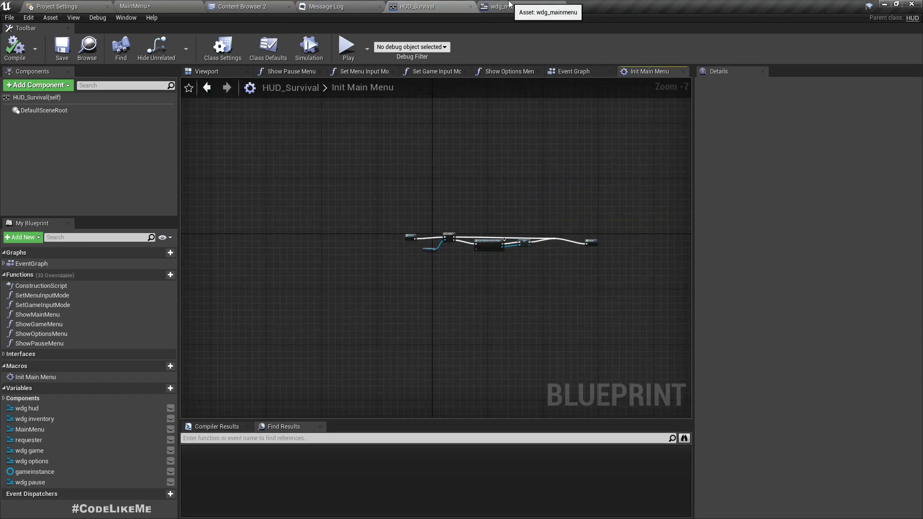
pyautogui.scroll(-4, 448, 201)
pyautogui.click(570, 73)
pyautogui.scroll(-3, 464, 336)
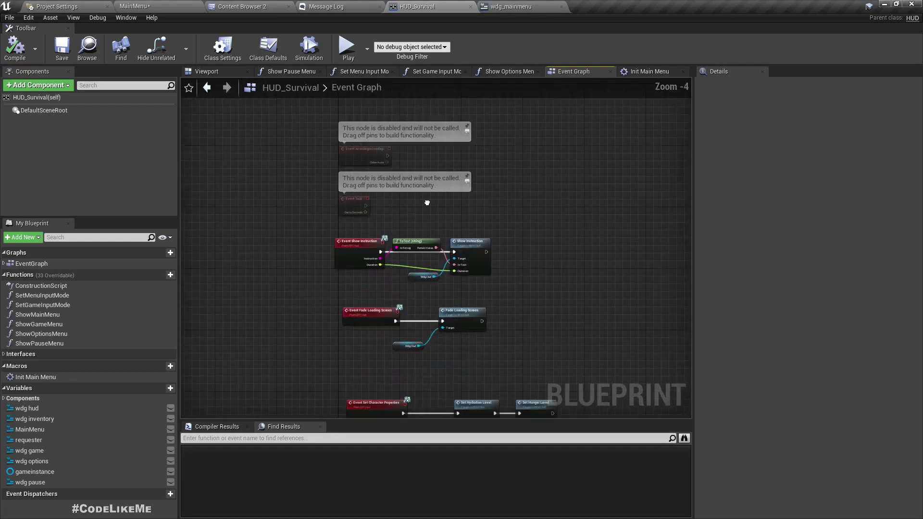
pyautogui.moveTo(436, 339); pyautogui.dragTo(437, 206, button='right')
pyautogui.moveTo(407, 58); pyautogui.dragTo(385, 85, button='right')
pyautogui.moveTo(393, 332); pyautogui.dragTo(370, 0, button='right')
pyautogui.moveTo(474, 260); pyautogui.dragTo(475, 185, button='right')
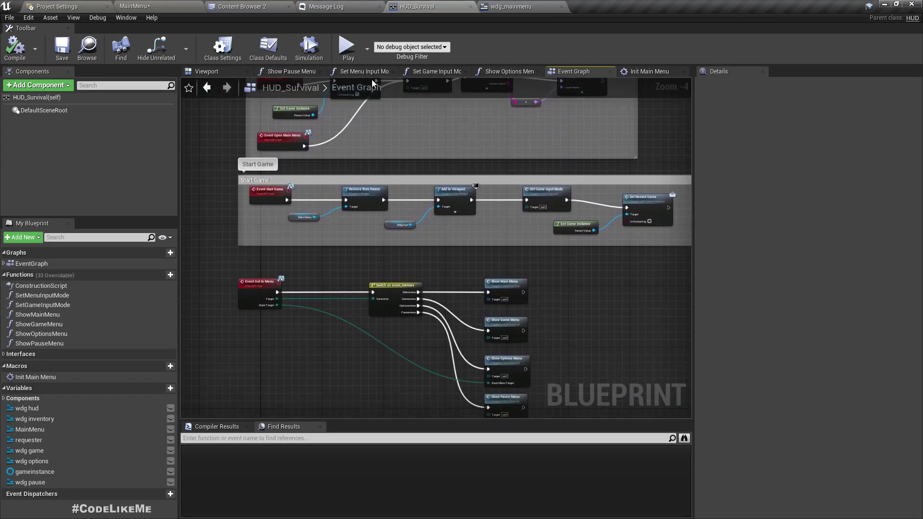
pyautogui.scroll(4, 452, 366)
pyautogui.moveTo(456, 356); pyautogui.dragTo(347, 276, button='right')
pyautogui.scroll(-1, 347, 277)
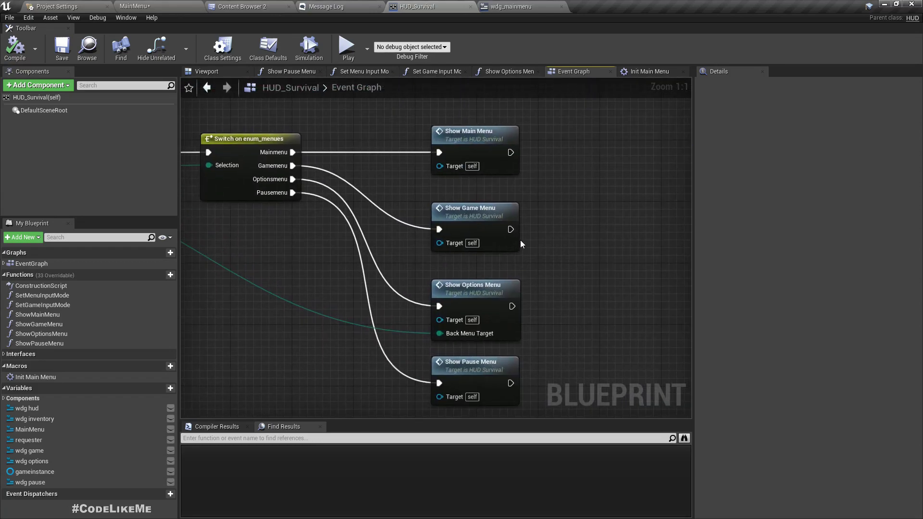
# - Open the Show Game Menu function, locate the widget class it creates and open the wdg_game widget
pyautogui.doubleClick(486, 226)
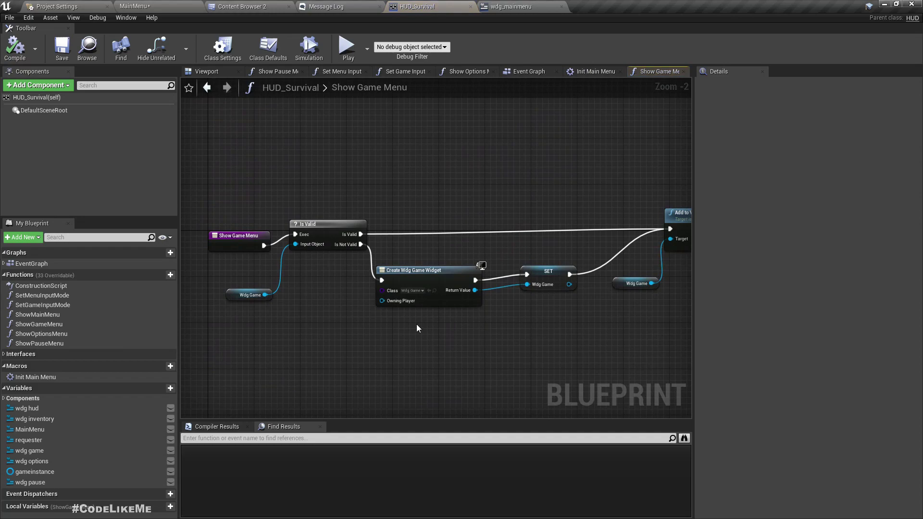
pyautogui.click(435, 291)
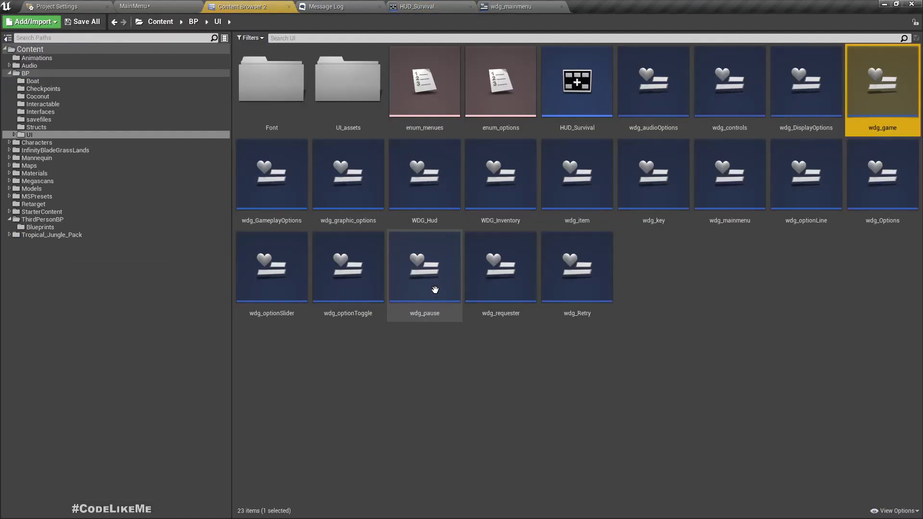
pyautogui.doubleClick(875, 105)
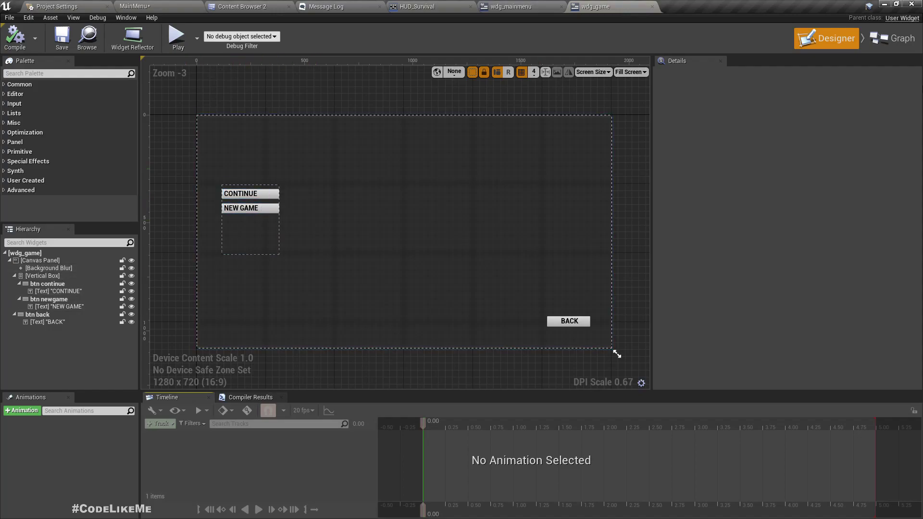
# - Examine the button click events in wdg_game's Event Graph, down to the btnnewgame event's New Game call
pyautogui.click(892, 38)
pyautogui.scroll(-3, 532, 262)
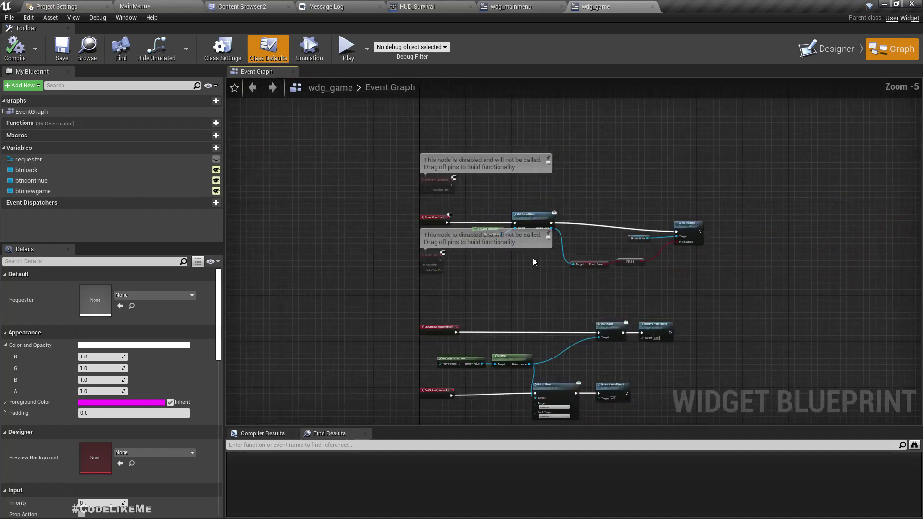
pyautogui.scroll(4, 511, 255)
pyautogui.moveTo(525, 153); pyautogui.dragTo(410, 150, button='right')
pyautogui.moveTo(581, 250); pyautogui.dragTo(694, 141, button='right')
pyautogui.click(592, 212)
pyautogui.moveTo(463, 285); pyautogui.dragTo(420, 187, button='right')
pyautogui.click(552, 247)
pyautogui.moveTo(567, 244); pyautogui.dragTo(579, 244)
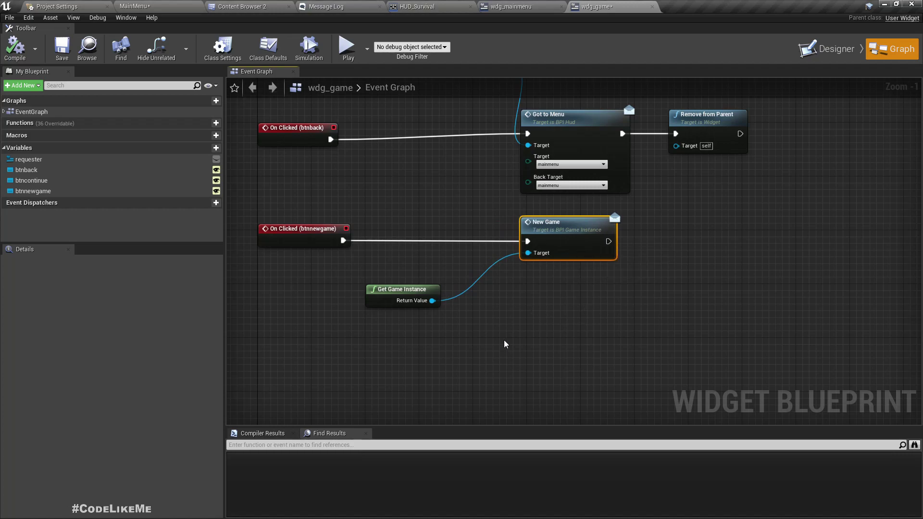
# - Open the GameInstance_CodeLikeMe blueprint from the BP folder and show its Event Graph
pyautogui.click(230, 6)
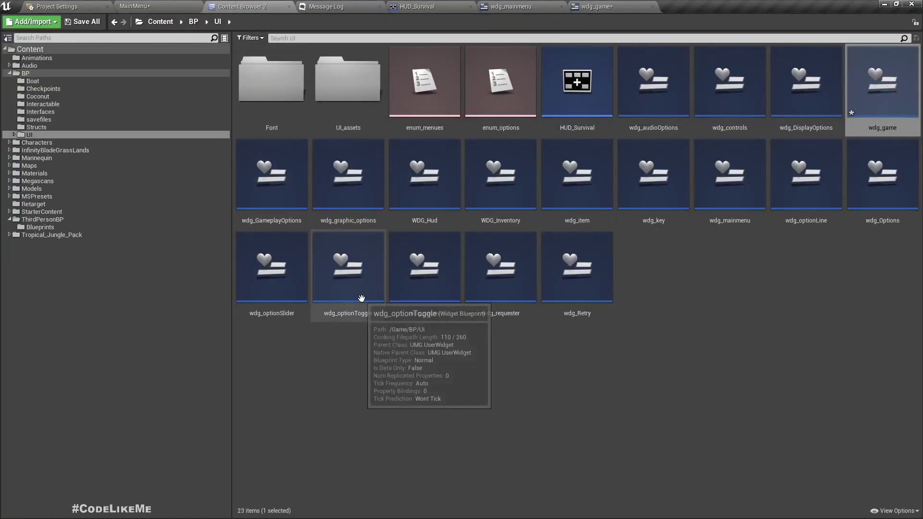
pyautogui.click(26, 74)
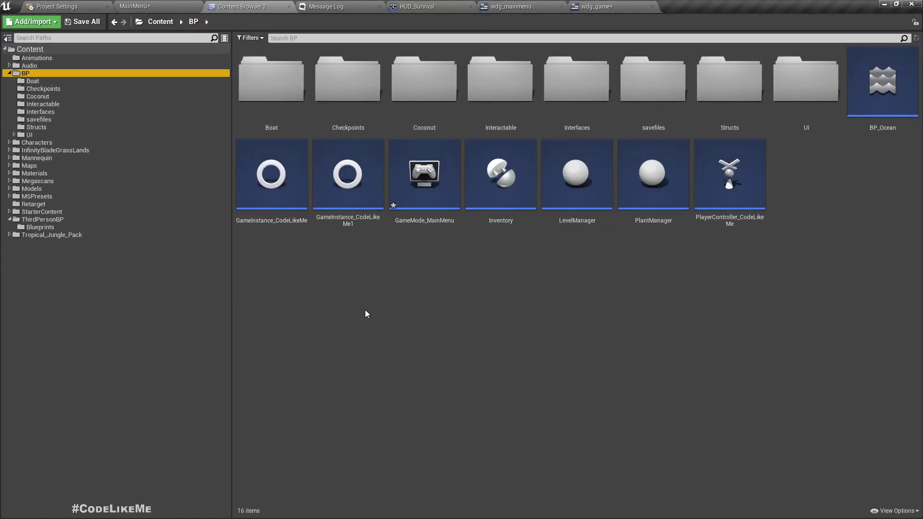
pyautogui.doubleClick(266, 187)
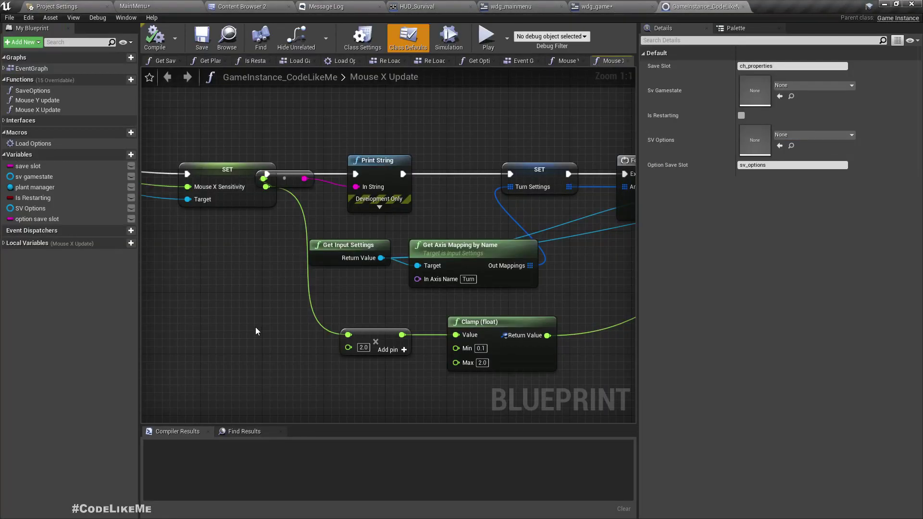
pyautogui.scroll(-4, 266, 309)
pyautogui.moveTo(267, 308); pyautogui.dragTo(426, 310, button='right')
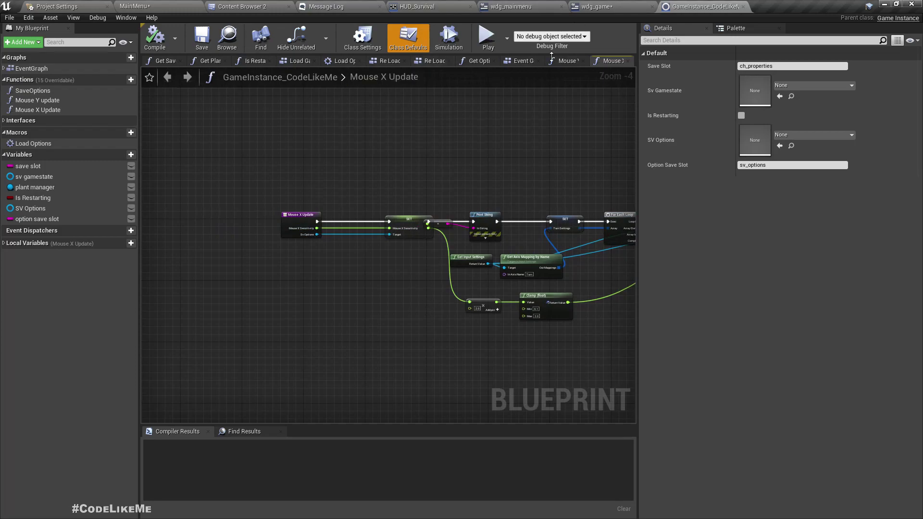
pyautogui.click(518, 62)
# - Search the game instance blueprint for "newgame" and jump to Event New Game
pyautogui.moveTo(369, 219); pyautogui.dragTo(364, 419, button='right')
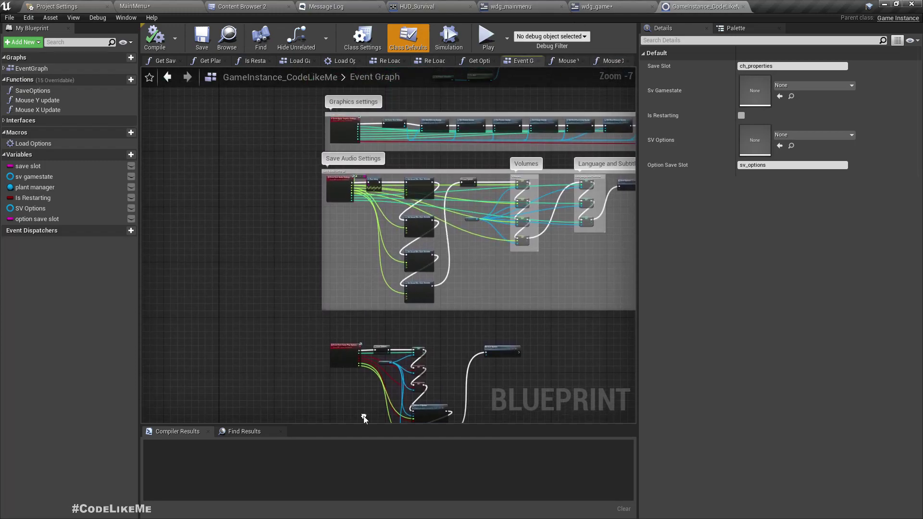
pyautogui.moveTo(330, 219); pyautogui.dragTo(306, 322, button='right')
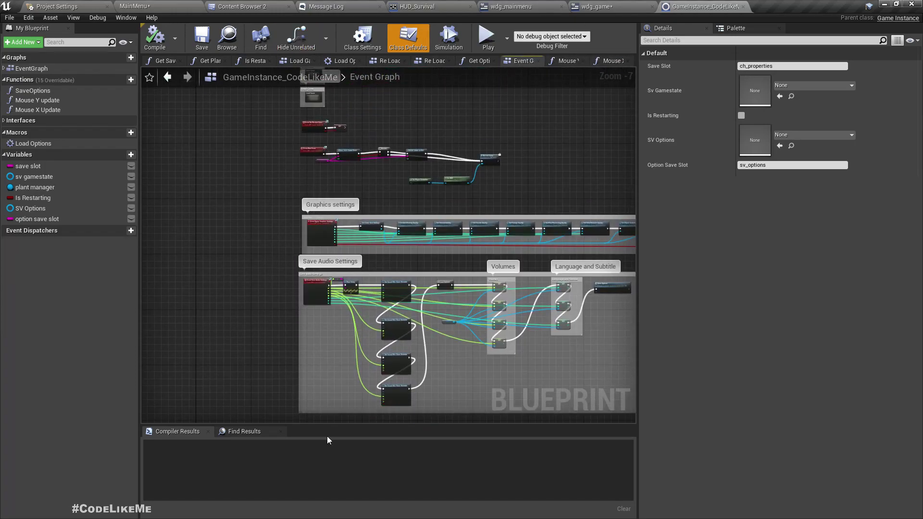
pyautogui.click(264, 435)
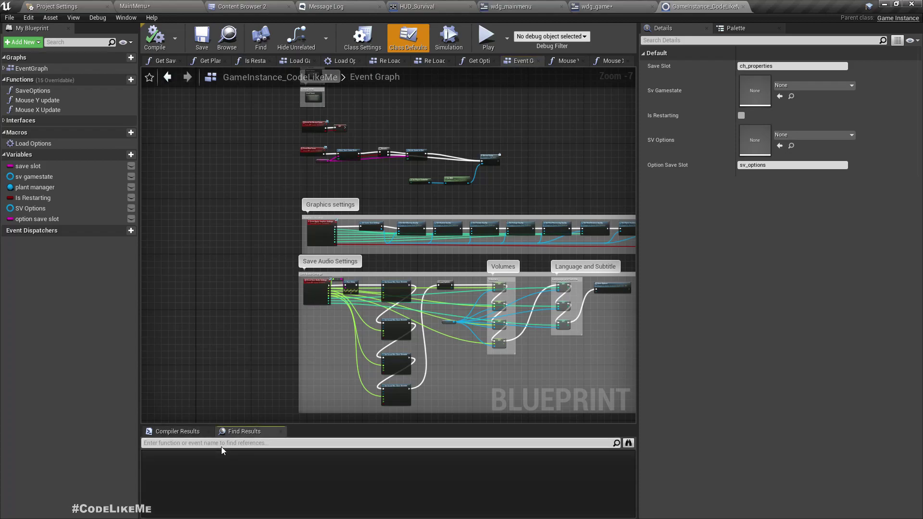
pyautogui.write('newgame')
pyautogui.press('Return')
pyautogui.click(189, 461)
# - Follow the New Game event through the save game deletion to the Restart Game call, and open its HUD_Survival event
pyautogui.moveTo(418, 290); pyautogui.dragTo(193, 273, button='right')
pyautogui.scroll(-2, 262, 302)
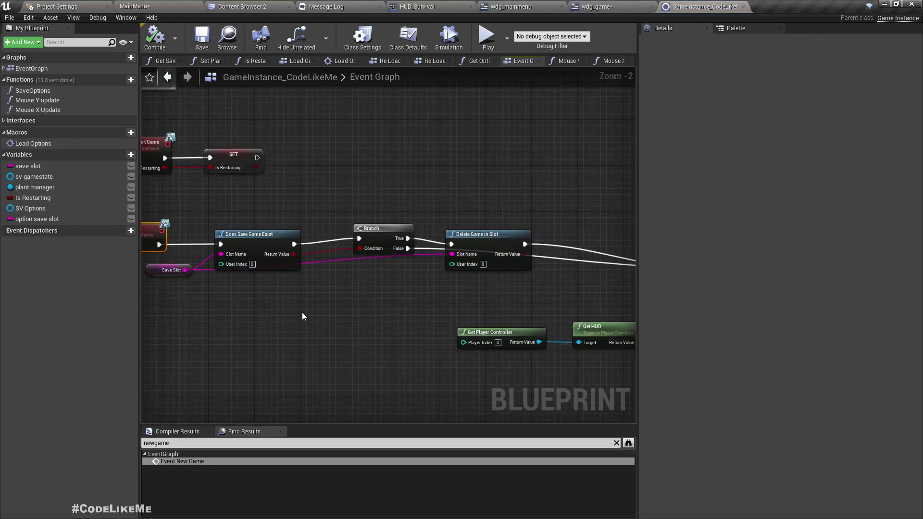
pyautogui.moveTo(185, 204); pyautogui.dragTo(371, 313)
pyautogui.moveTo(391, 309); pyautogui.dragTo(215, 258, button='right')
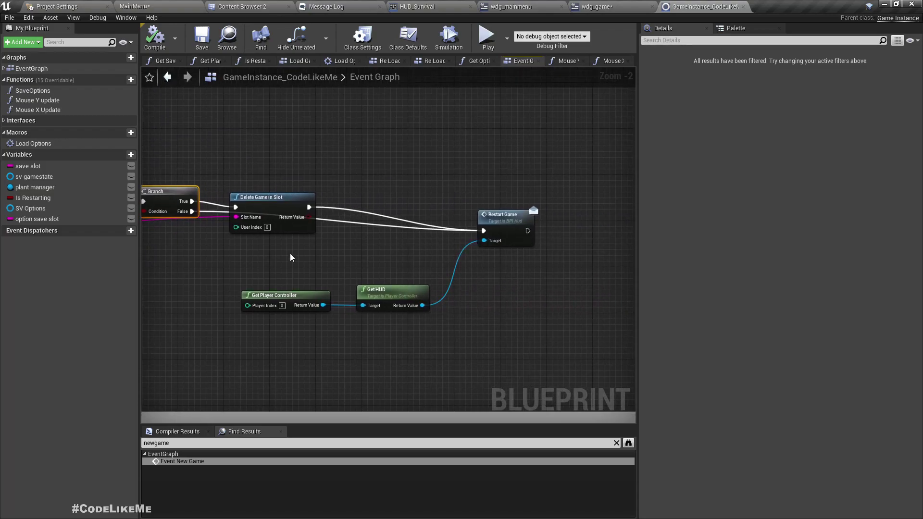
pyautogui.click(529, 217)
pyautogui.moveTo(333, 252); pyautogui.dragTo(385, 261, button='right')
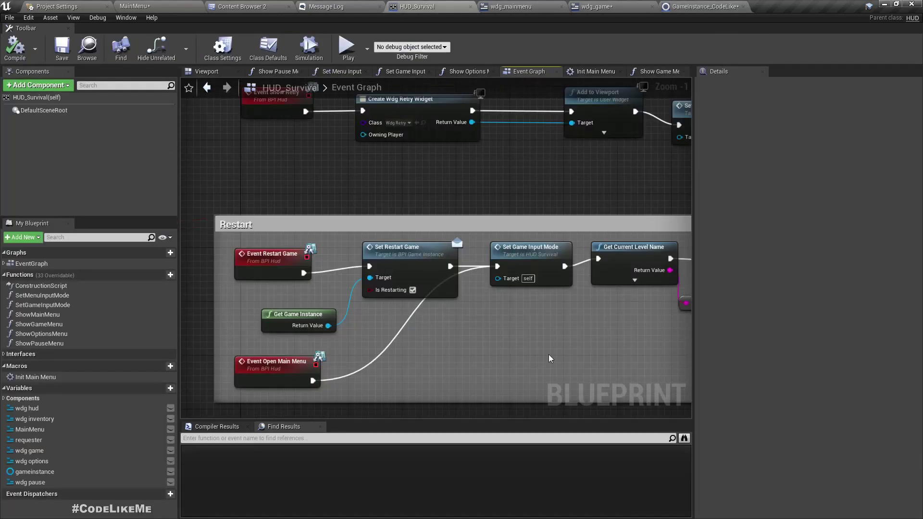
# - Follow HUD_Survival's Restart chain to Open Level, and return to the start-up chain's Is Restarting branch
pyautogui.moveTo(493, 206); pyautogui.dragTo(193, 264, button='right')
pyautogui.scroll(-4, 411, 270)
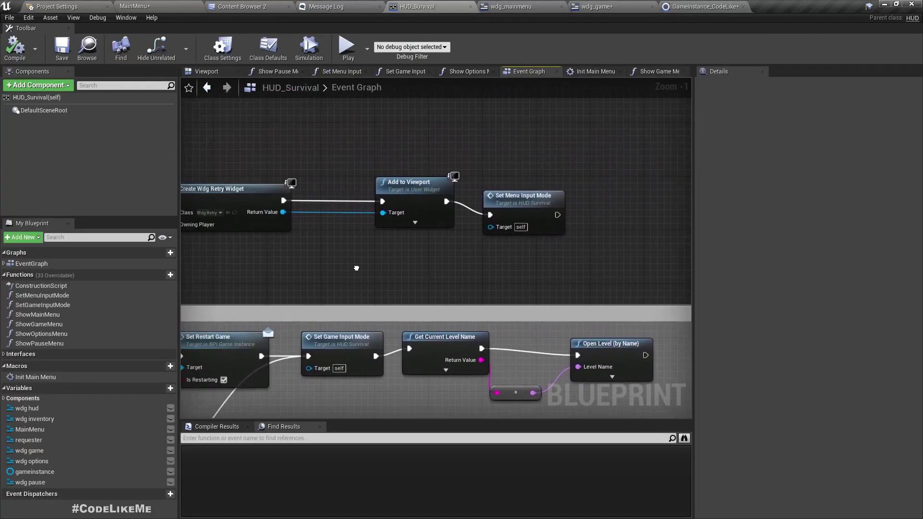
pyautogui.moveTo(408, 211); pyautogui.dragTo(342, 395, button='right')
pyautogui.moveTo(392, 126); pyautogui.dragTo(386, 372, button='right')
pyautogui.moveTo(572, 207); pyautogui.dragTo(415, 266, button='right')
pyautogui.scroll(2, 414, 266)
pyautogui.moveTo(394, 218); pyautogui.dragTo(433, 254, button='right')
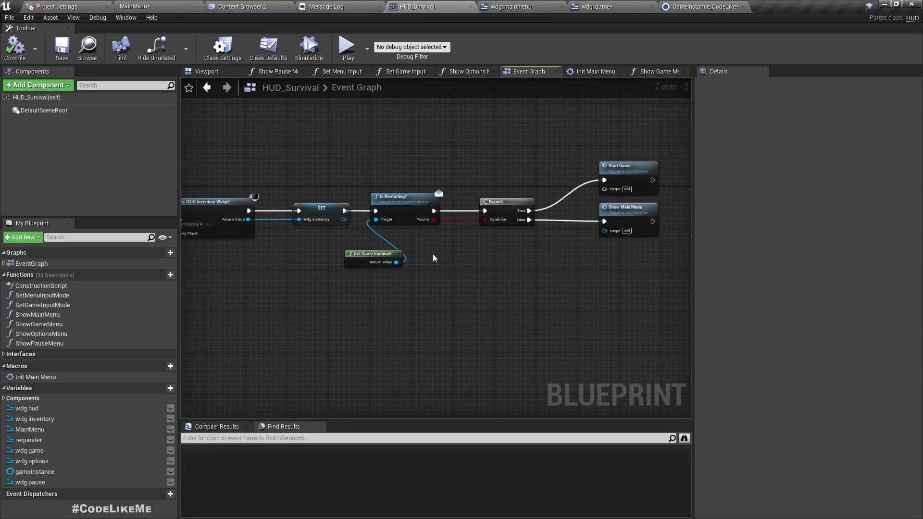
# - Delete the Is Restarting and Get Game Instance nodes, and connect the Wdg Inventory SET node's execution directly to the Branch
pyautogui.moveTo(362, 140); pyautogui.dragTo(402, 287)
pyautogui.moveTo(458, 296)
pyautogui.mouseDown()
pyautogui.moveTo(522, 297)
pyautogui.moveTo(445, 299)
pyautogui.mouseUp()
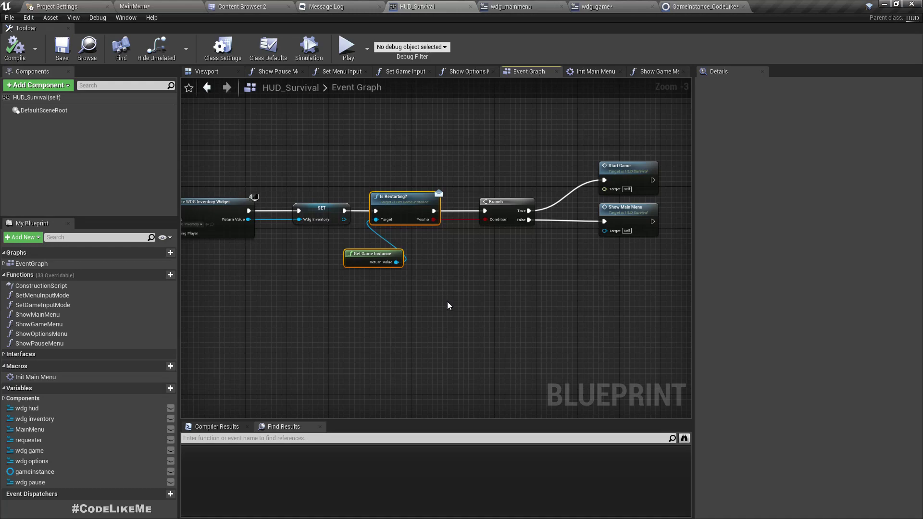
pyautogui.scroll(3, 517, 254)
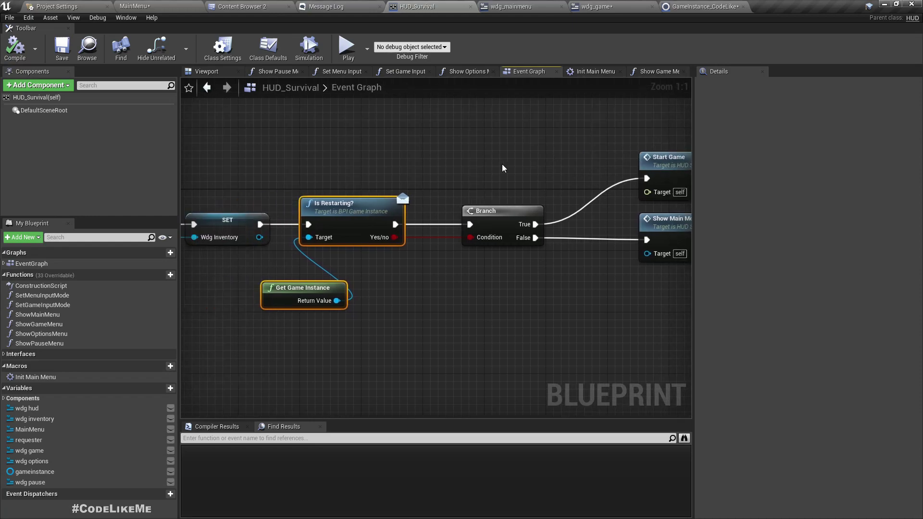
pyautogui.press('Delete')
pyautogui.moveTo(261, 224); pyautogui.dragTo(470, 224)
# - Promote the start-up Branch's Condition to a variable named isMainMenu and place its node below the incoming execution wire
pyautogui.rightClick(483, 242)
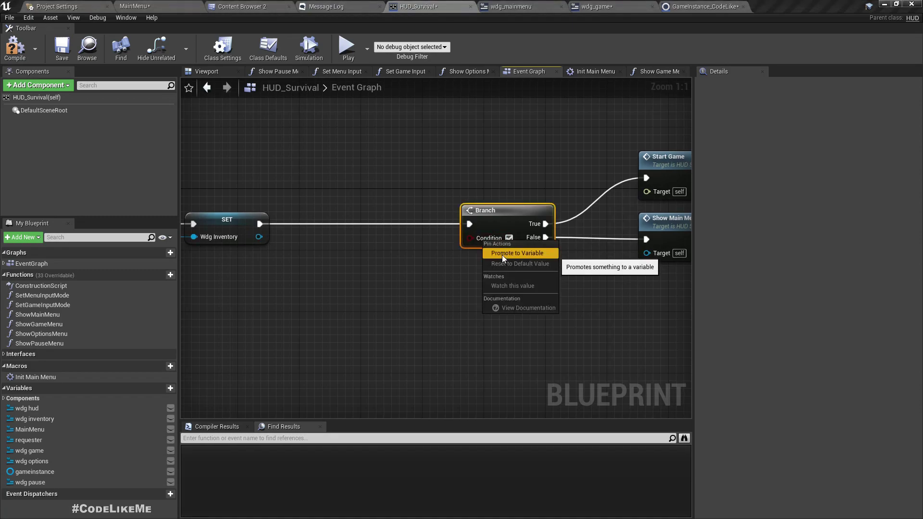
pyautogui.click(503, 253)
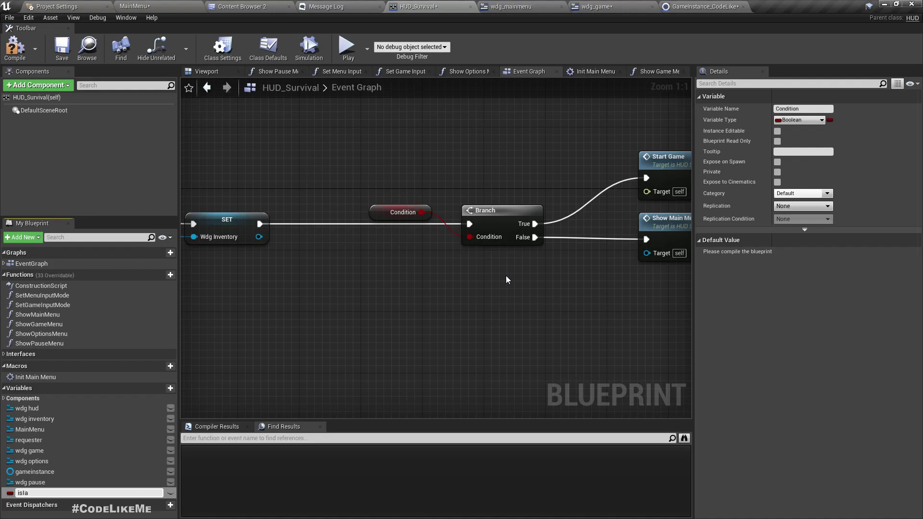
pyautogui.write('isMainMenu')
pyautogui.press('Return')
pyautogui.moveTo(578, 283); pyautogui.dragTo(519, 269, button='right')
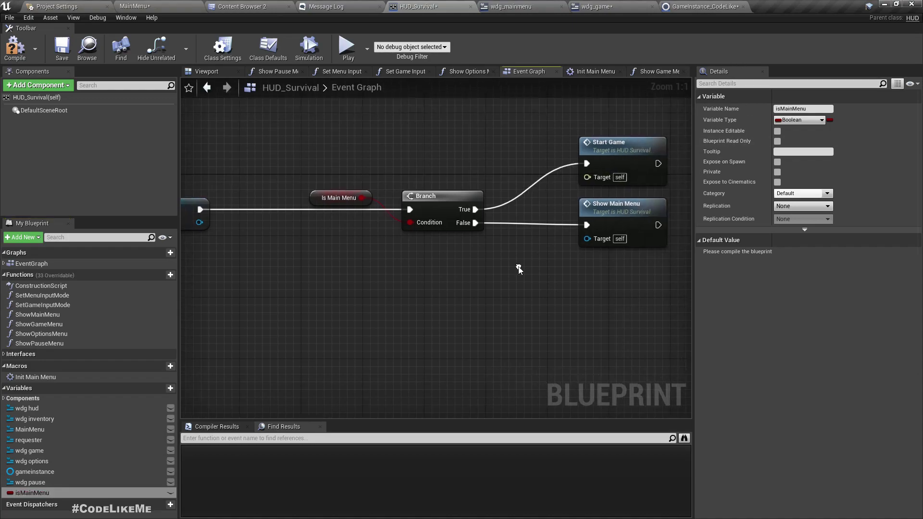
pyautogui.moveTo(311, 200); pyautogui.dragTo(315, 254)
# - Rewire the Branch so True runs Show Main Menu and False runs Start Game, arrange both nodes, and save HUD_Survival
pyautogui.moveTo(642, 224); pyautogui.dragTo(541, 210, button='right')
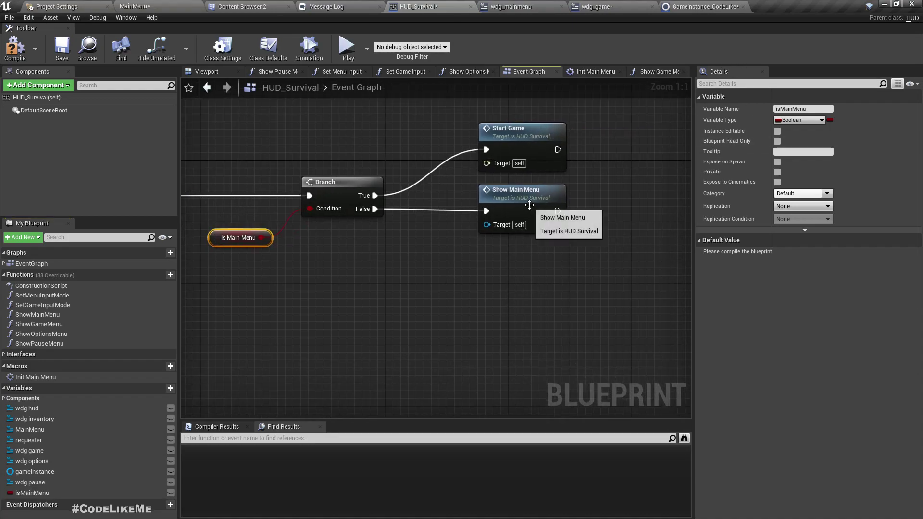
pyautogui.moveTo(529, 143); pyautogui.dragTo(527, 261)
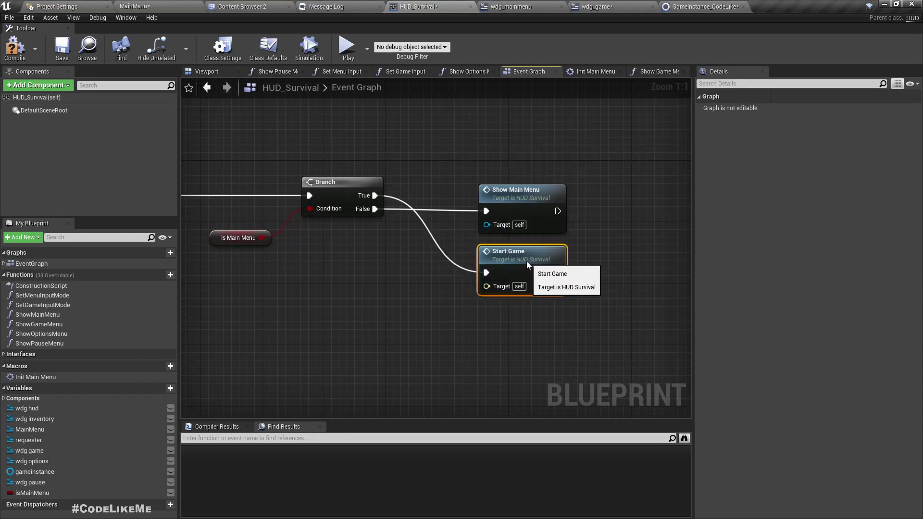
pyautogui.moveTo(486, 211); pyautogui.dragTo(486, 272)
pyautogui.moveTo(511, 198); pyautogui.dragTo(511, 144)
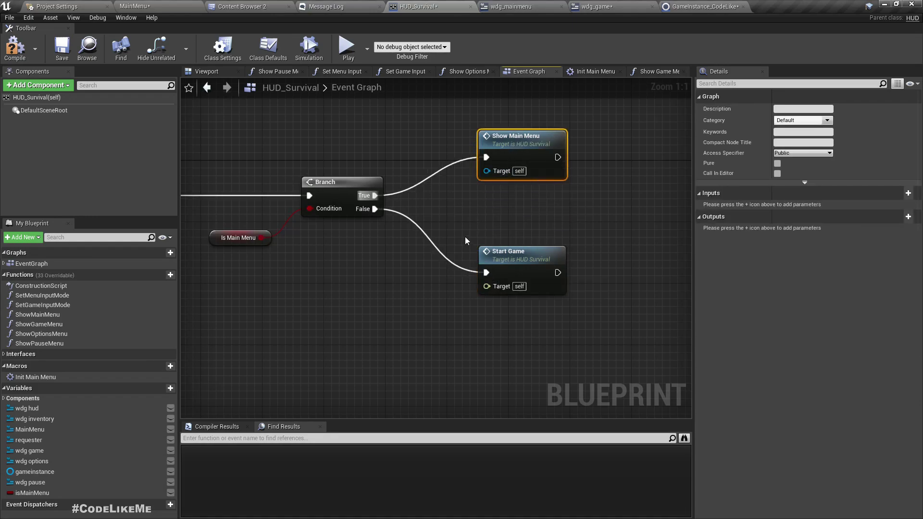
pyautogui.click(504, 201)
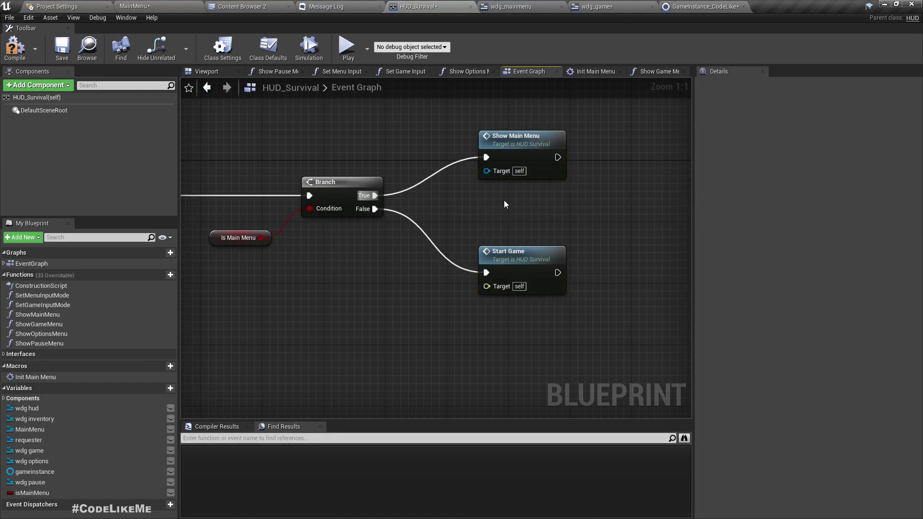
pyautogui.hotkey('ctrl', 's')
pyautogui.moveTo(504, 200); pyautogui.dragTo(517, 196, button='right')
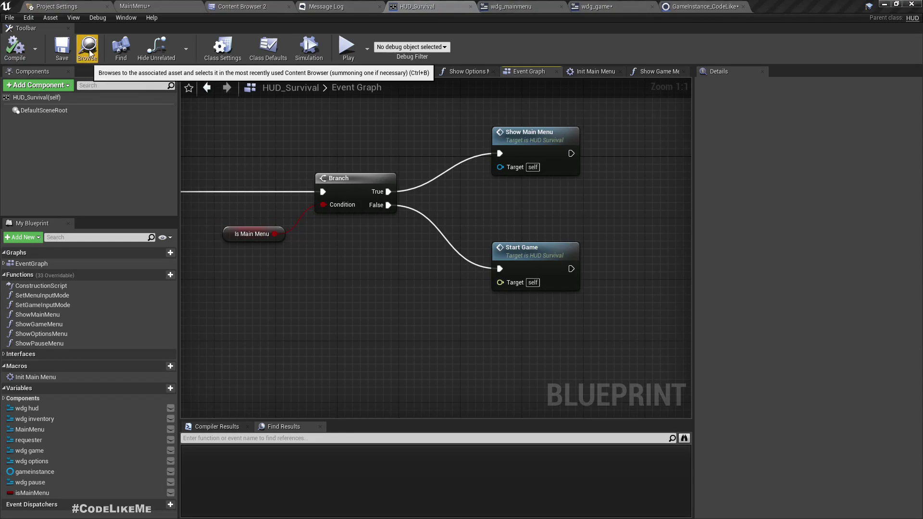
# - Create a child blueprint class of HUD_Survival in the UI folder and name it HUD_Survival_MainMenu
pyautogui.click(84, 47)
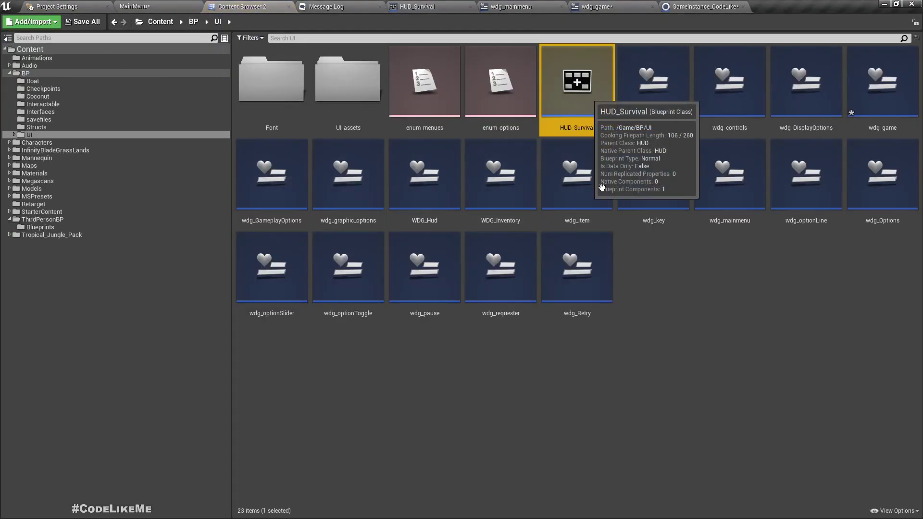
pyautogui.rightClick(571, 71)
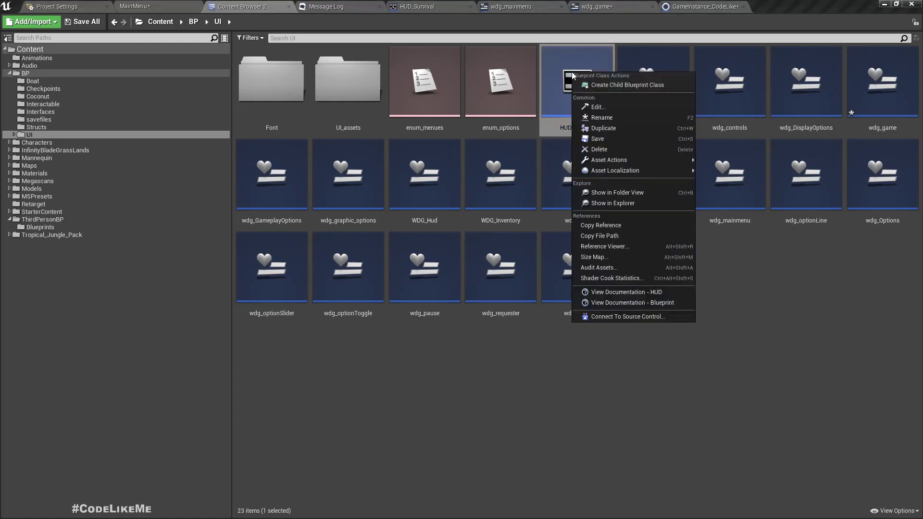
pyautogui.click(634, 87)
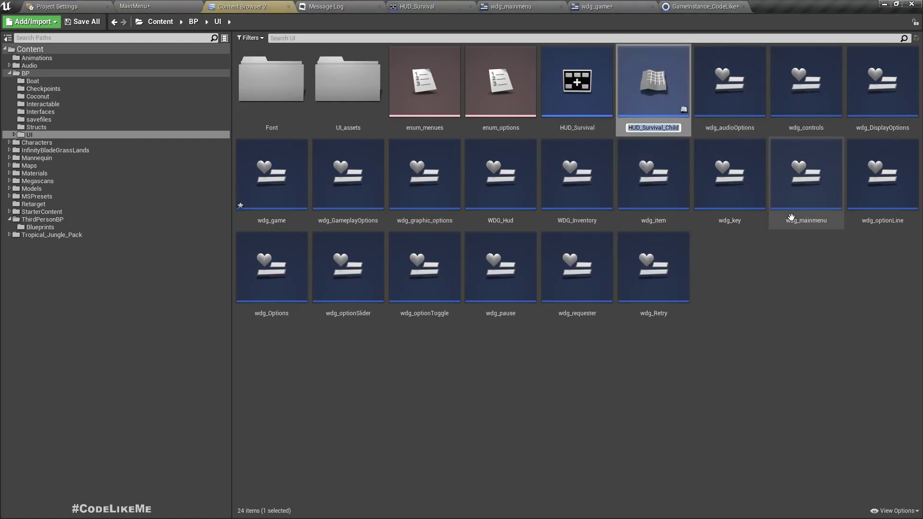
pyautogui.press('End')
pyautogui.write('MainMenu')
pyautogui.press('Return')
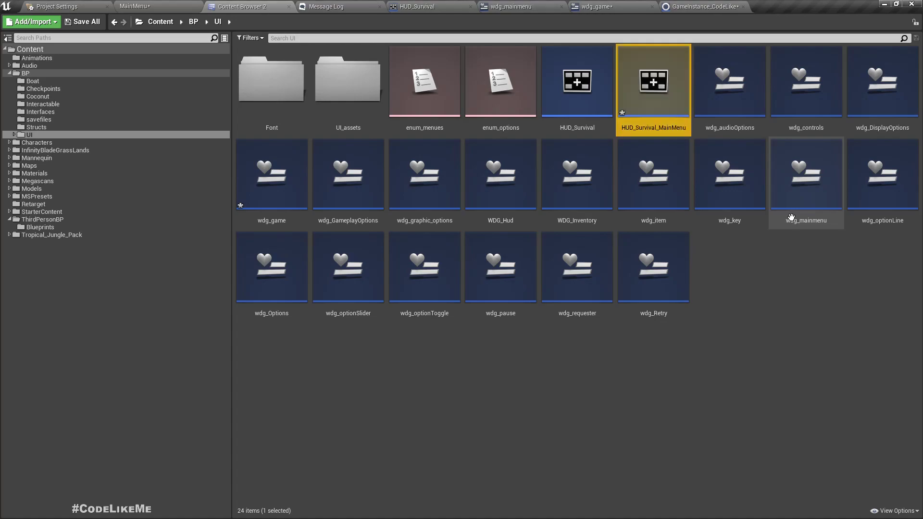
# - Set the HUD Class of the MainMenu level's game mode to HUD_Survival_MainMenu
pyautogui.click(134, 7)
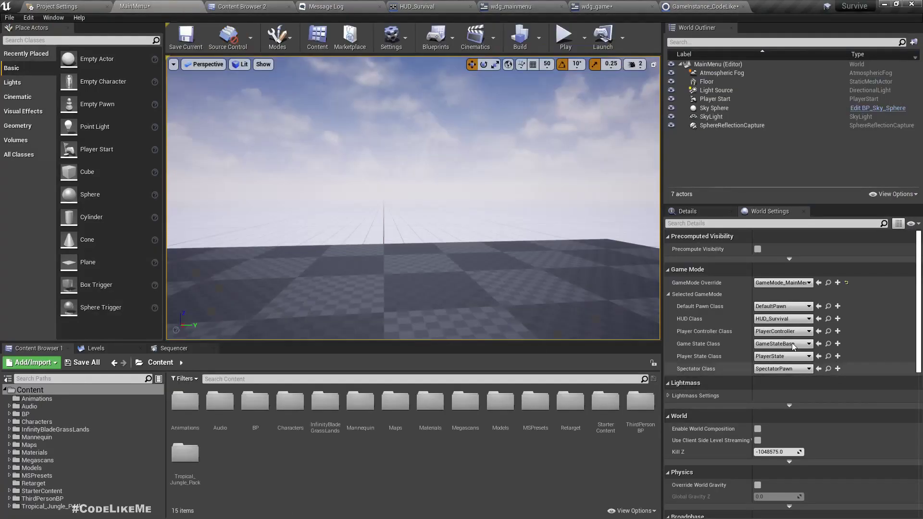
pyautogui.click(780, 319)
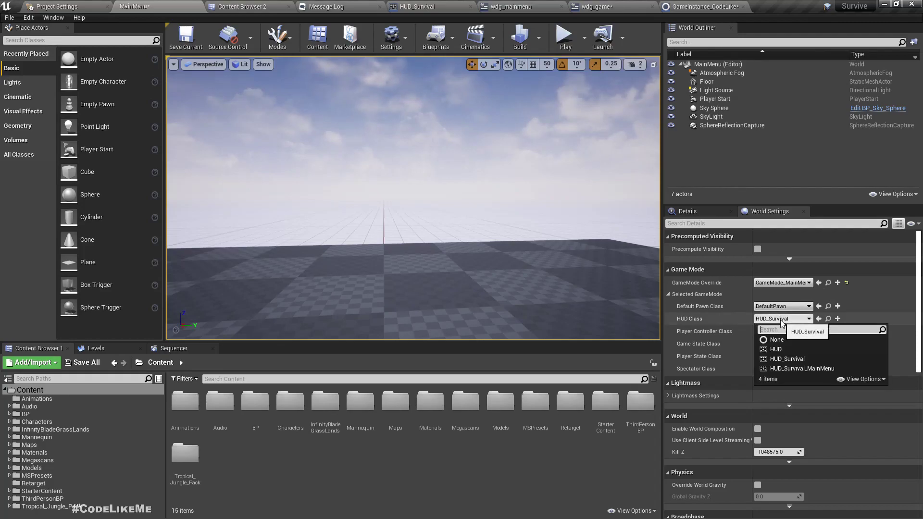
pyautogui.click(801, 369)
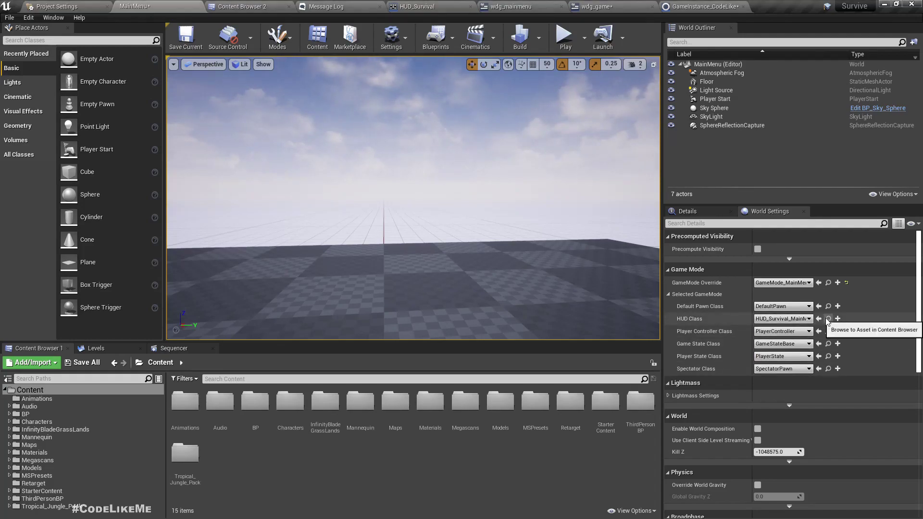
# - Open the HUD_Survival_MainMenu blueprint and examine the inherited variables in its class defaults, including Is Main Menu
pyautogui.click(826, 319)
pyautogui.doubleClick(659, 85)
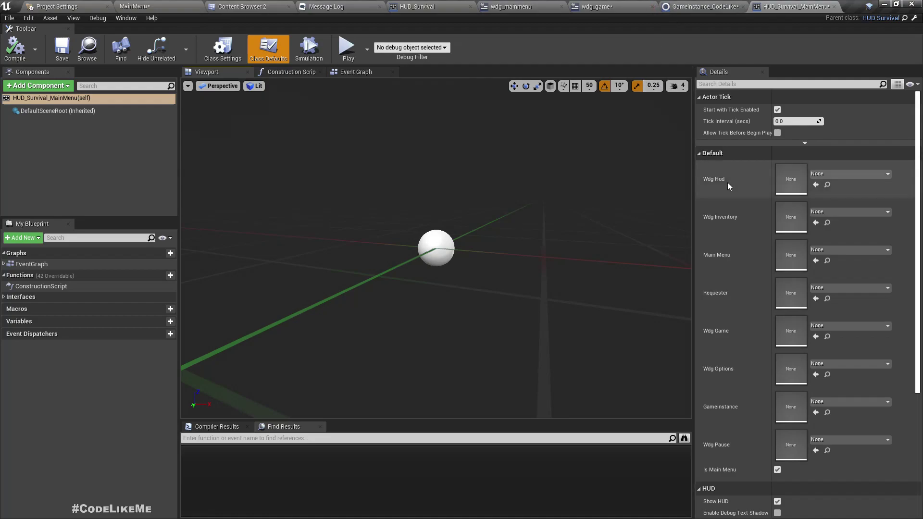
pyautogui.scroll(-4, 721, 171)
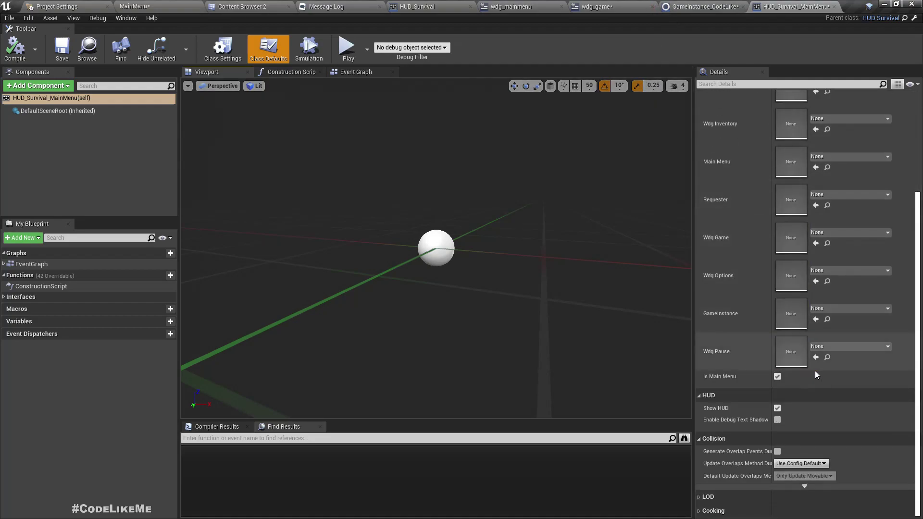
pyautogui.click(43, 98)
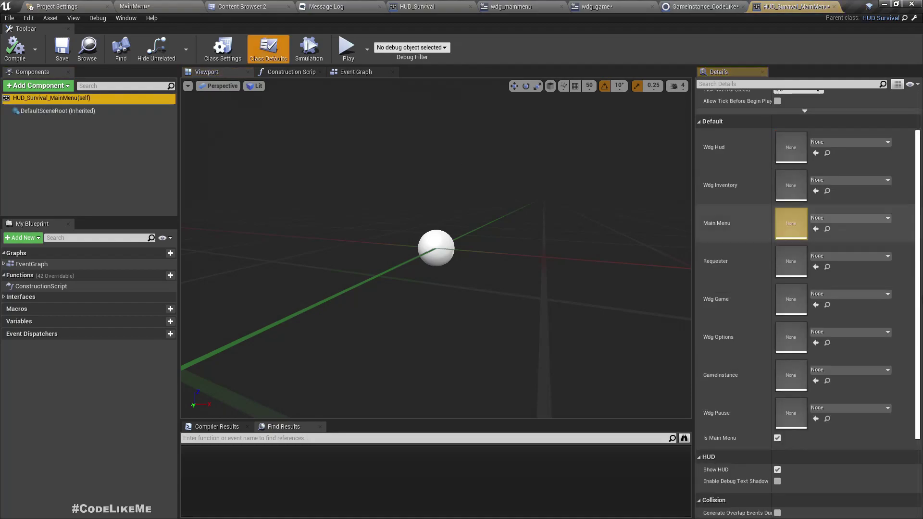
pyautogui.scroll(2, 875, 296)
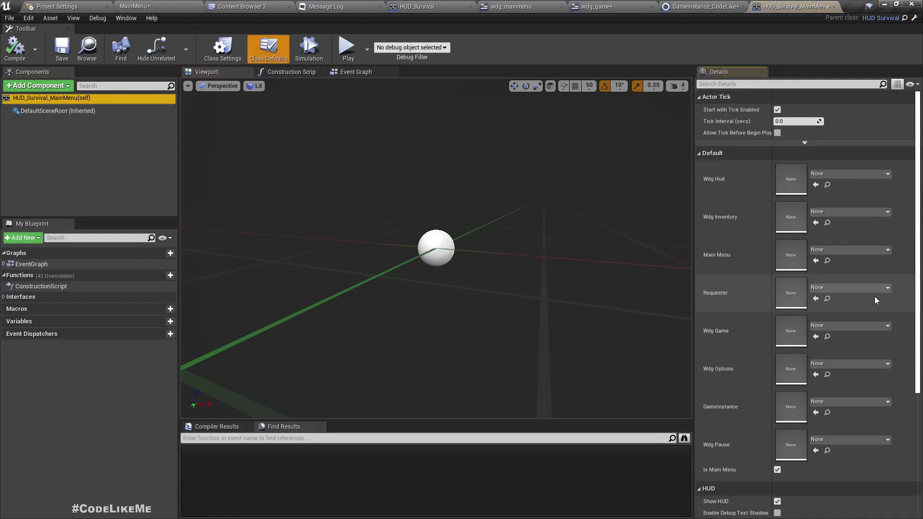
pyautogui.click(700, 153)
pyautogui.click(699, 154)
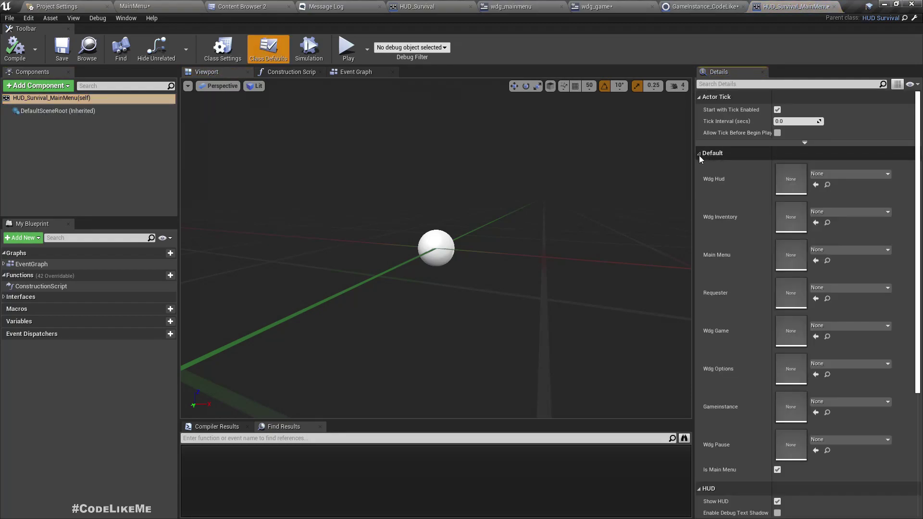
pyautogui.scroll(-3, 834, 278)
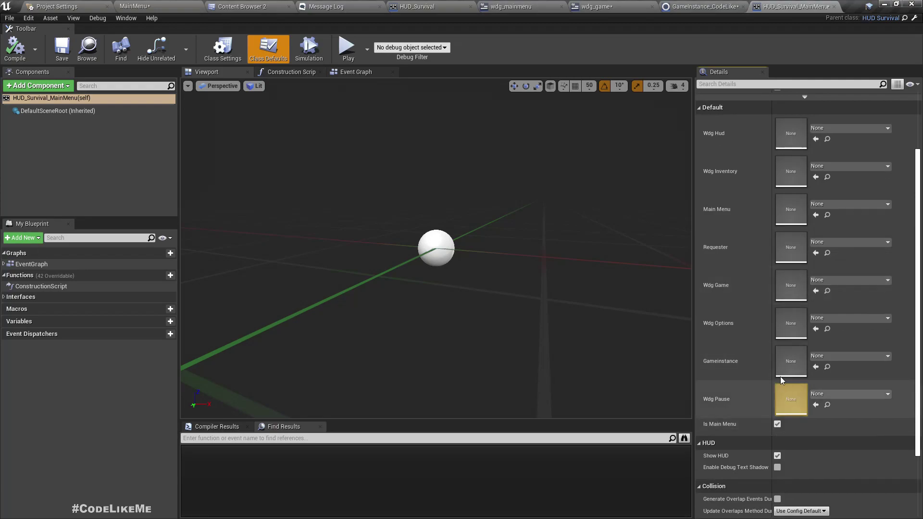
# - Disable Is Main Menu in HUD_Survival's class defaults and enable it in those of HUD_Survival_MainMenu
pyautogui.click(712, 6)
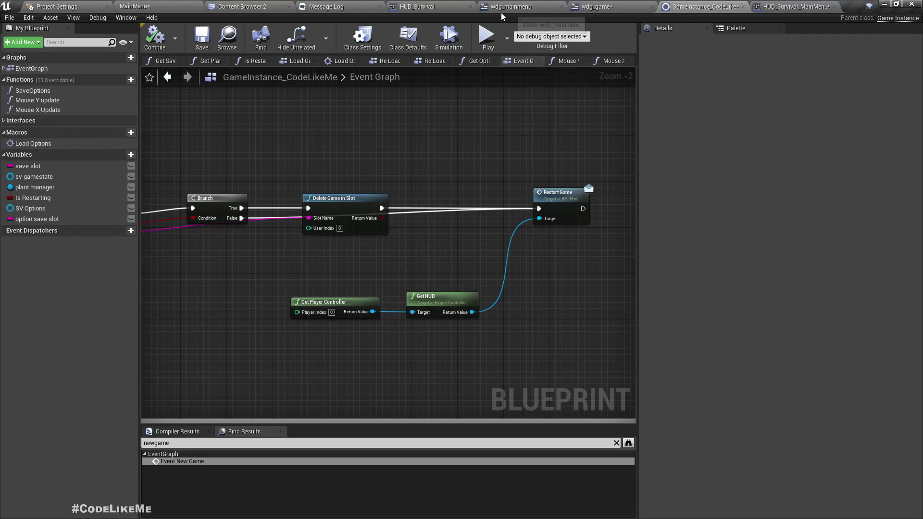
pyautogui.click(417, 6)
pyautogui.click(37, 98)
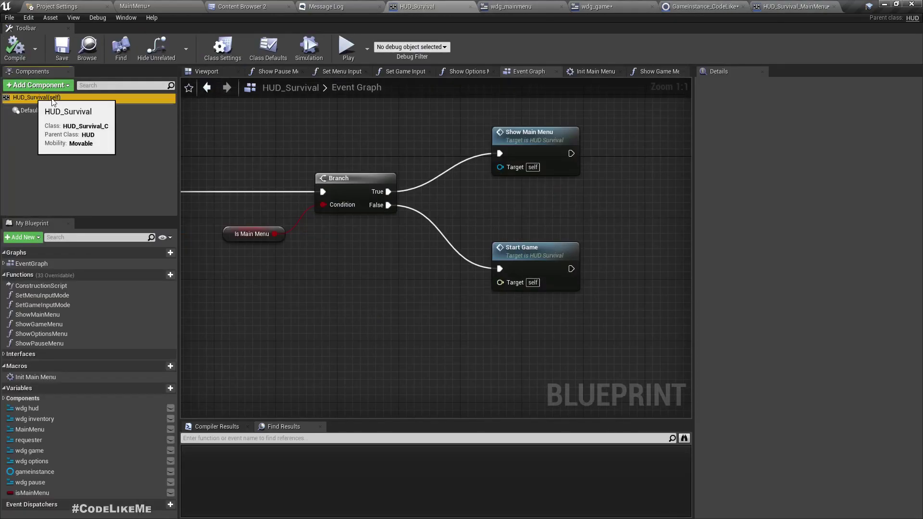
pyautogui.scroll(-3, 813, 301)
pyautogui.click(777, 393)
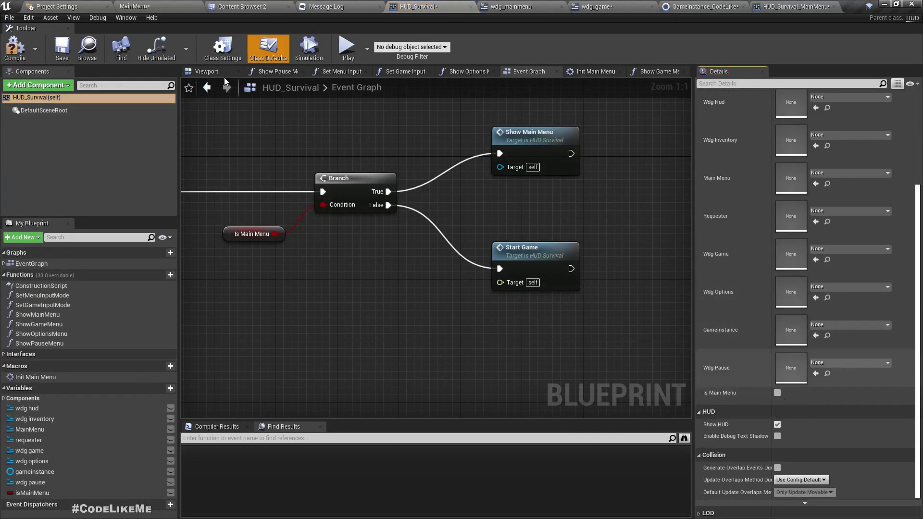
pyautogui.click(797, 7)
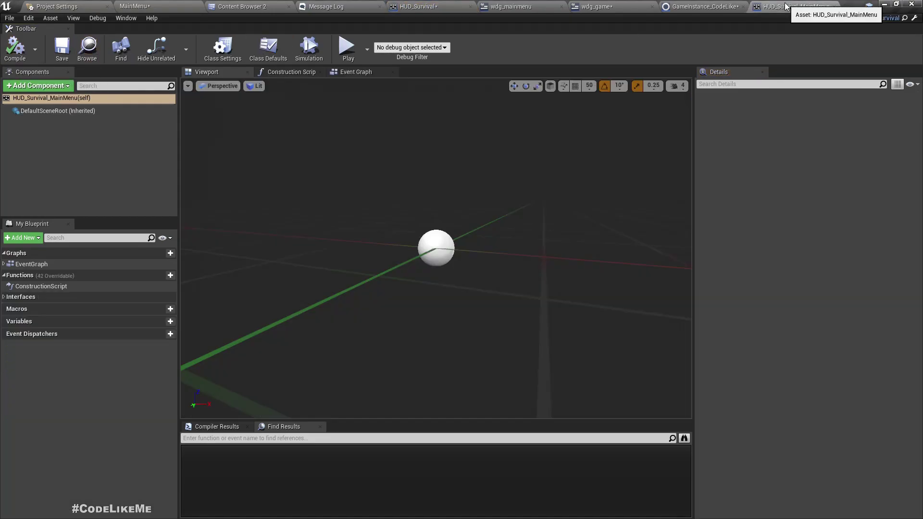
pyautogui.click(776, 424)
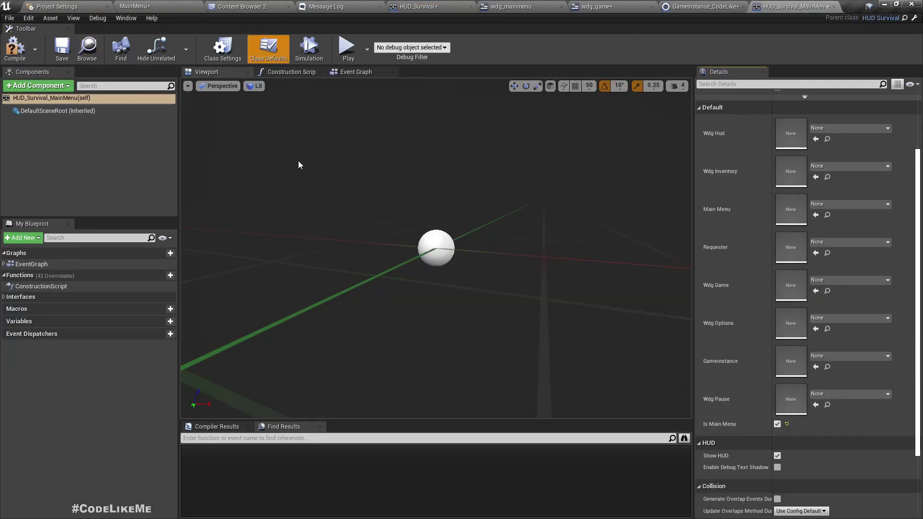
# - Play the MainMenu level in full screen, open the main menu's Game page, and stop the session
pyautogui.click(134, 6)
pyautogui.hotkey('alt', 'p')
pyautogui.press('F11')
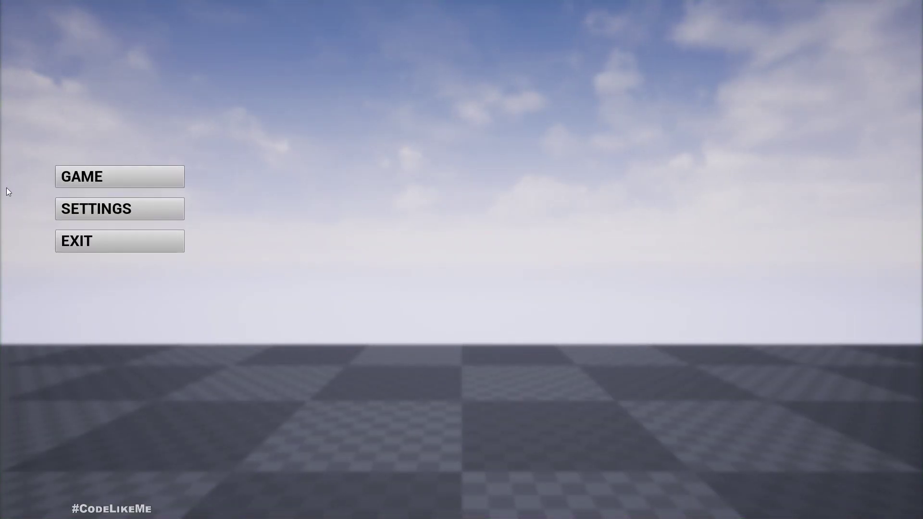
pyautogui.click(89, 180)
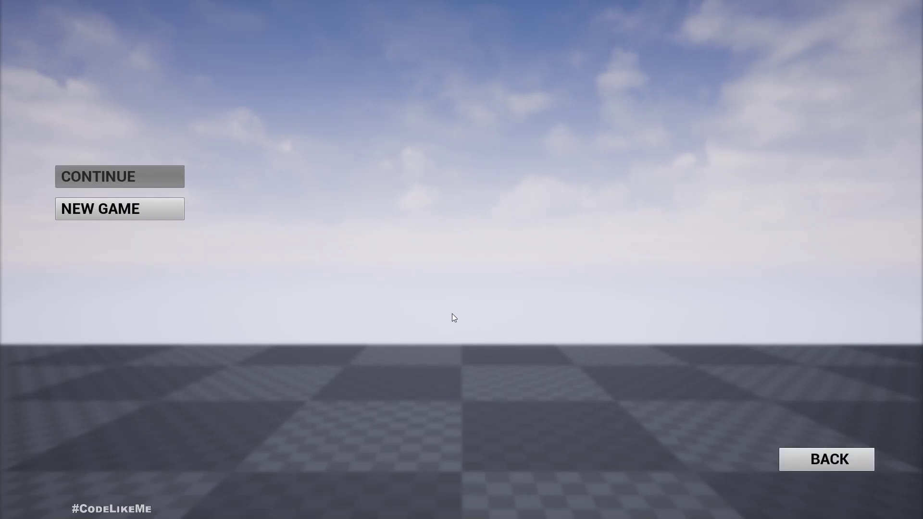
pyautogui.press('Escape')
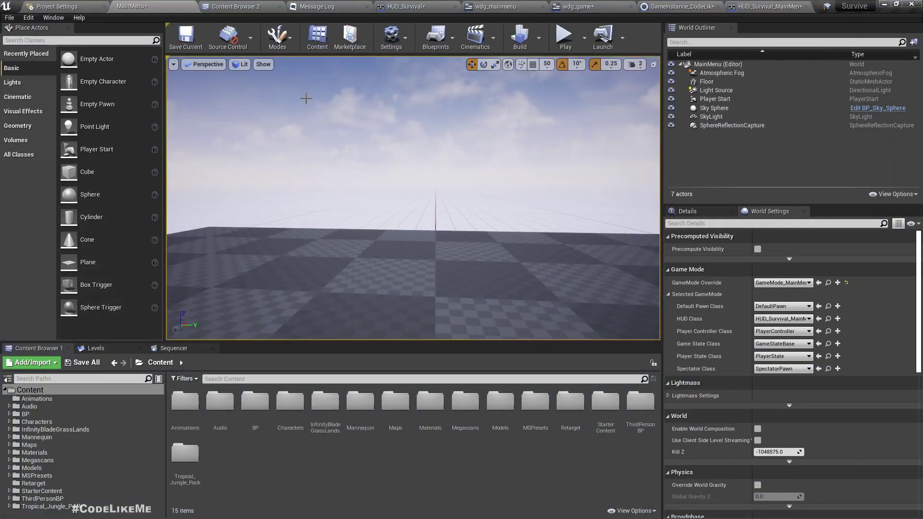
# - Open the Island level from the Maps folder, saving all modified assets, and exit the full-screen viewport
pyautogui.click(240, 7)
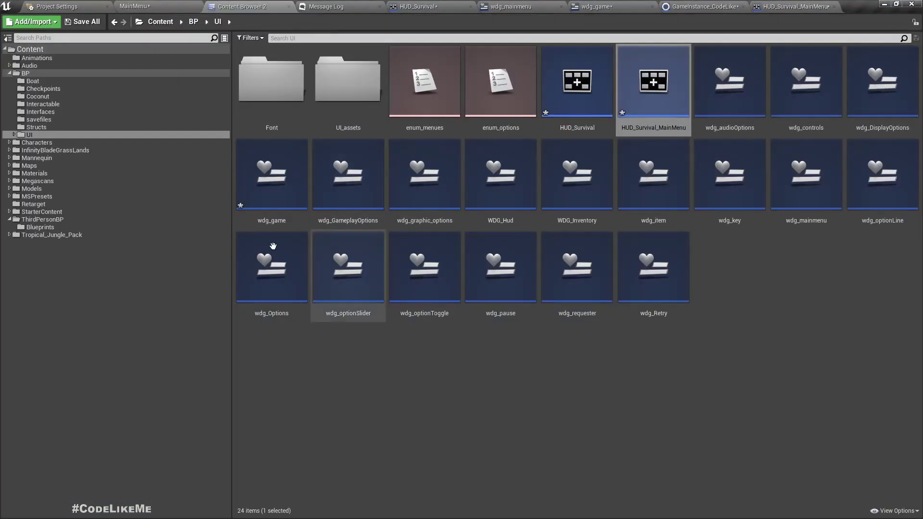
pyautogui.click(35, 165)
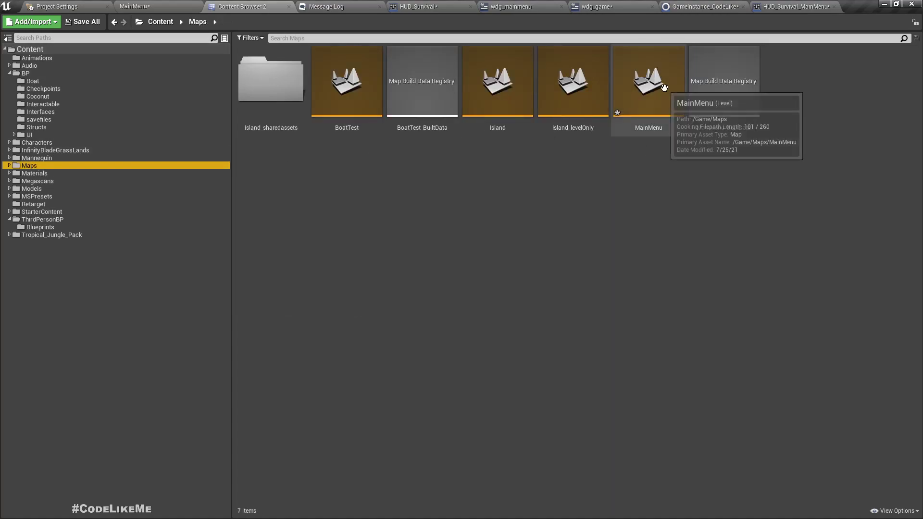
pyautogui.click(652, 117)
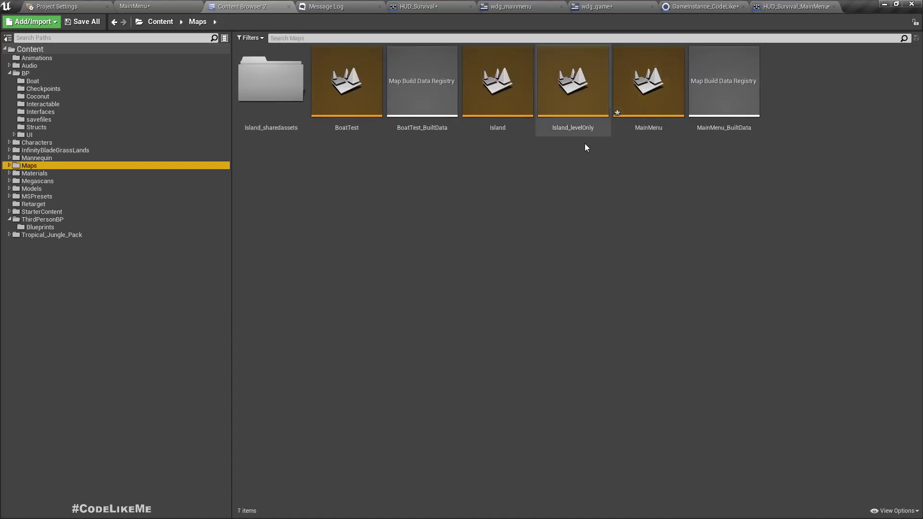
pyautogui.doubleClick(489, 90)
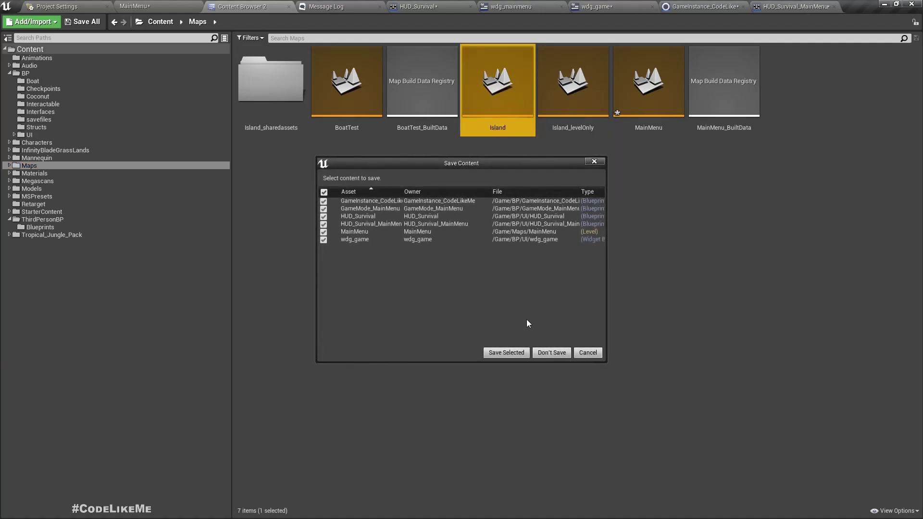
pyautogui.click(509, 352)
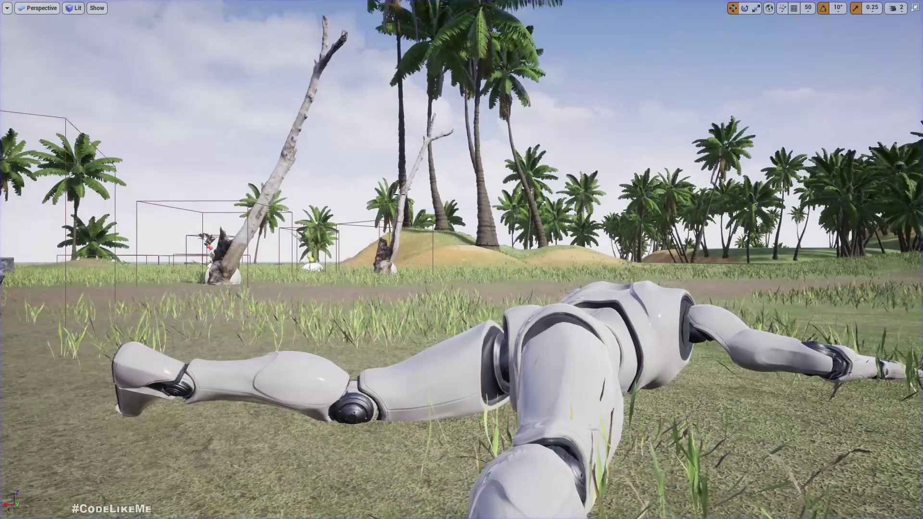
pyautogui.press('F11')
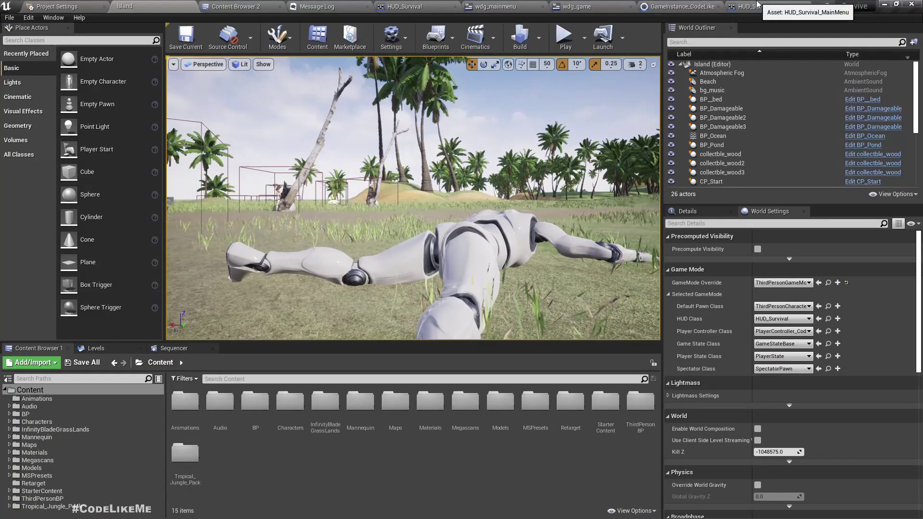
# - Examine wdg_game's event graph, checking the New Game and Start Game calls behind the menu button events
pyautogui.click(757, 5)
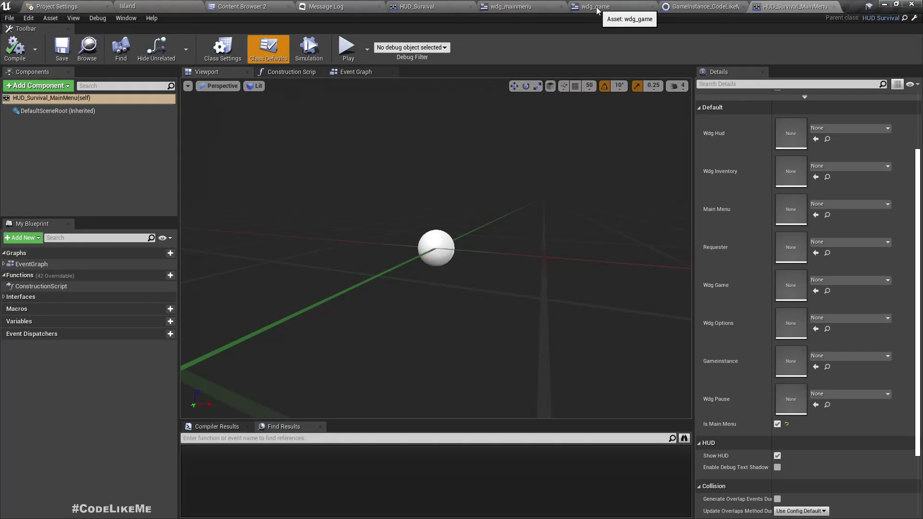
pyautogui.click(512, 6)
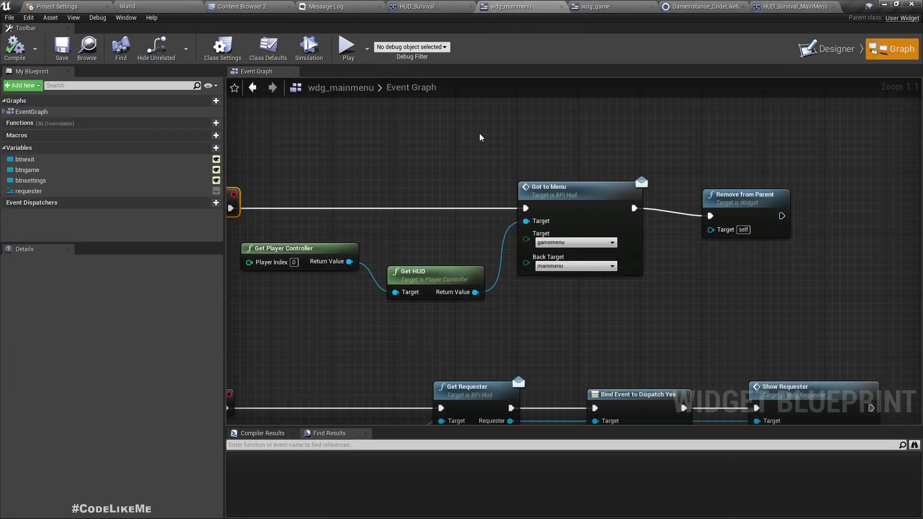
pyautogui.click(601, 7)
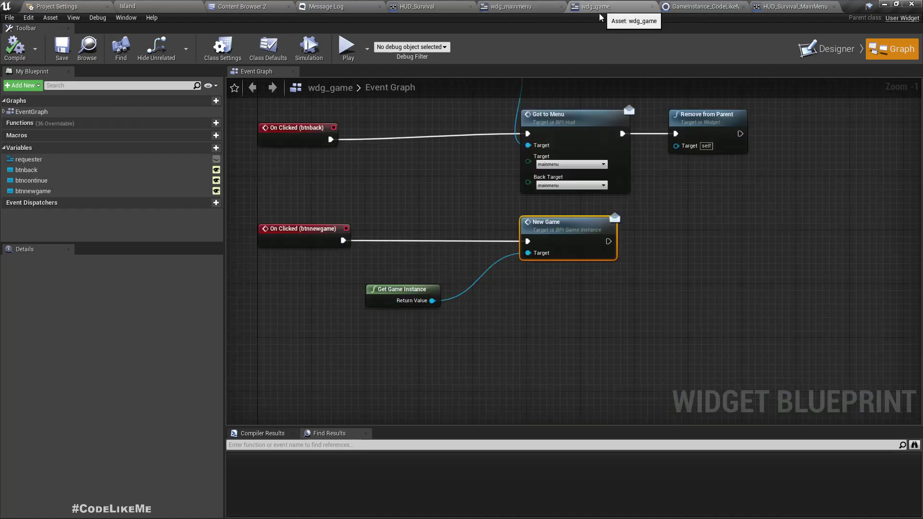
pyautogui.moveTo(426, 213); pyautogui.dragTo(400, 304, button='right')
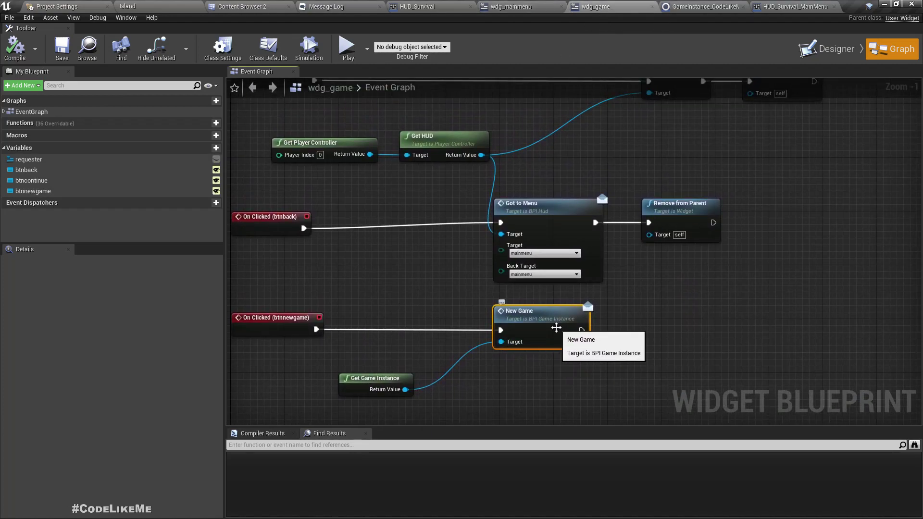
pyautogui.moveTo(680, 274); pyautogui.dragTo(686, 317, button='right')
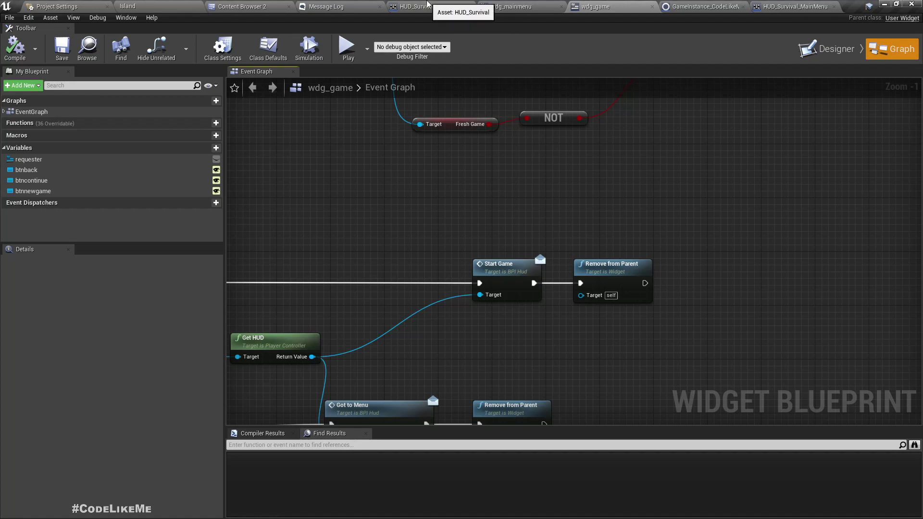
pyautogui.moveTo(384, 120); pyautogui.dragTo(450, 117, button='right')
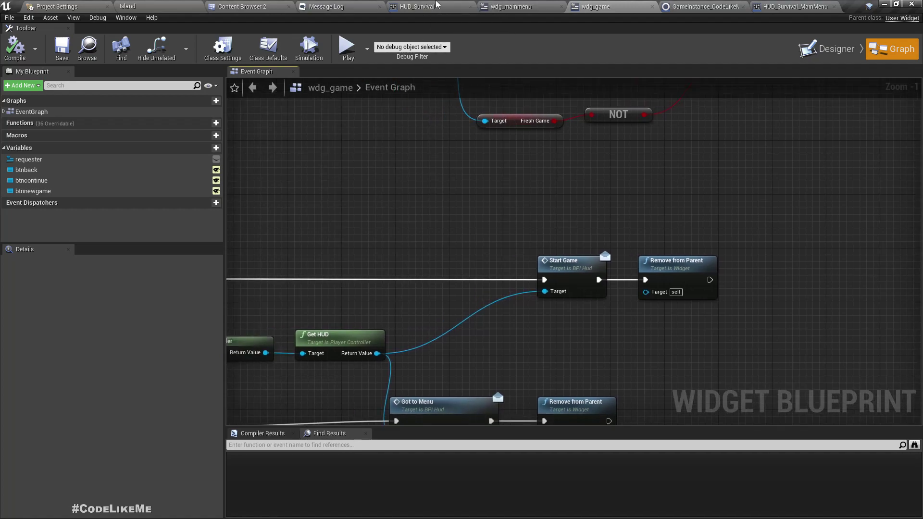
# - Examine the Start Game event section in HUD_Survival's event graph
pyautogui.click(420, 6)
pyautogui.scroll(-6, 279, 289)
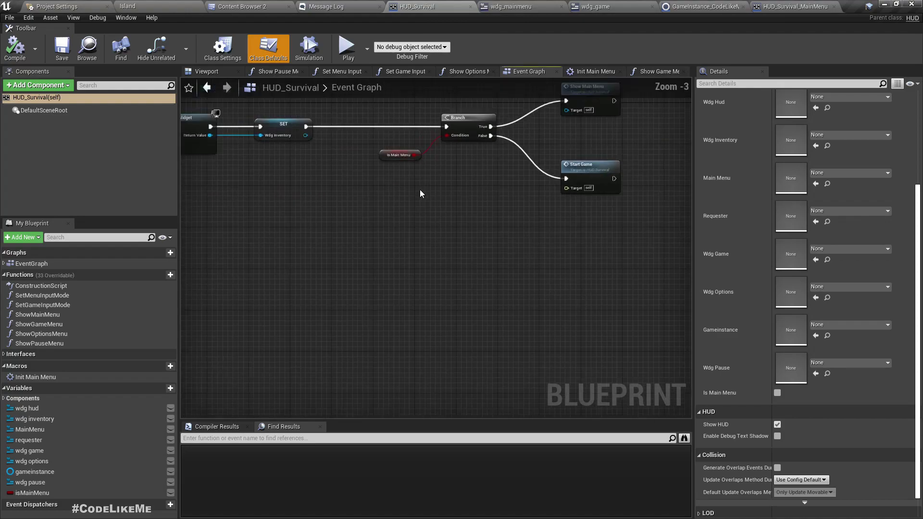
pyautogui.moveTo(276, 310); pyautogui.dragTo(486, 165, button='right')
pyautogui.scroll(3, 430, 235)
pyautogui.moveTo(442, 304); pyautogui.dragTo(417, 355, button='right')
pyautogui.scroll(4, 360, 317)
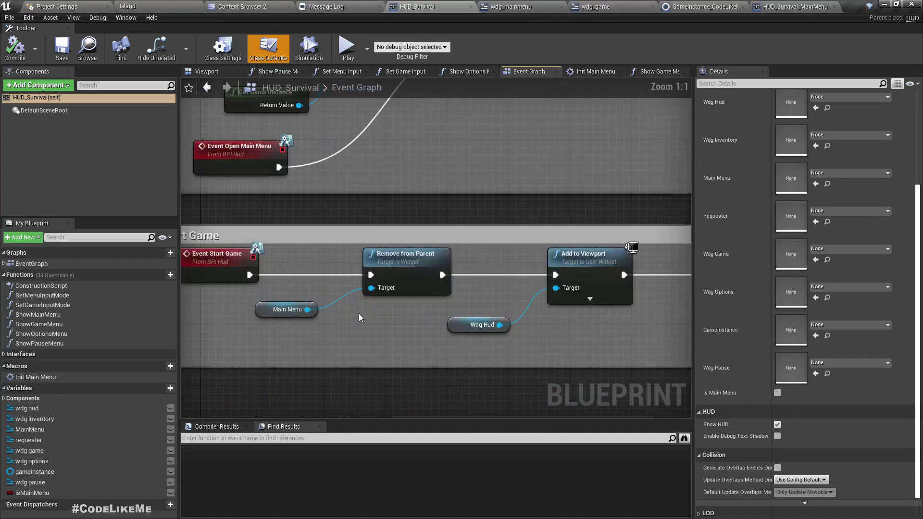
pyautogui.moveTo(394, 334); pyautogui.dragTo(446, 344, button='right')
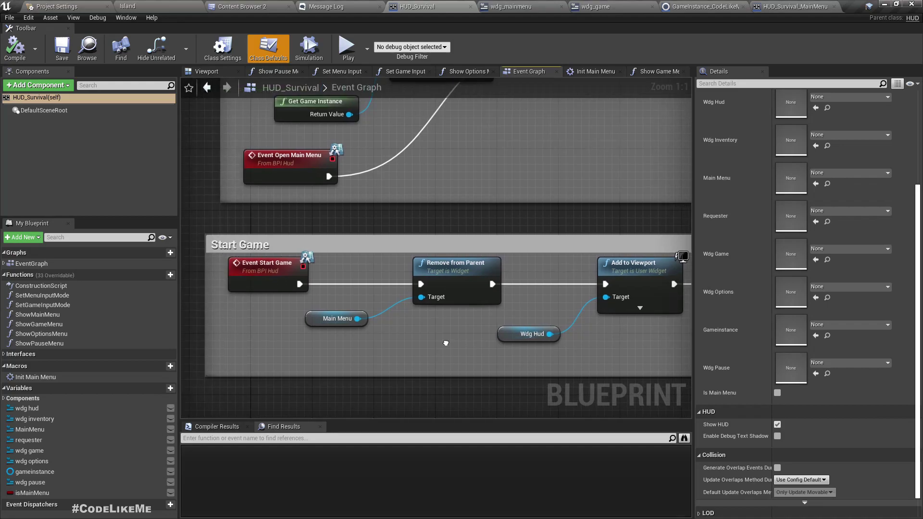
pyautogui.moveTo(347, 272); pyautogui.dragTo(655, 347)
pyautogui.moveTo(655, 347); pyautogui.dragTo(419, 318, button='right')
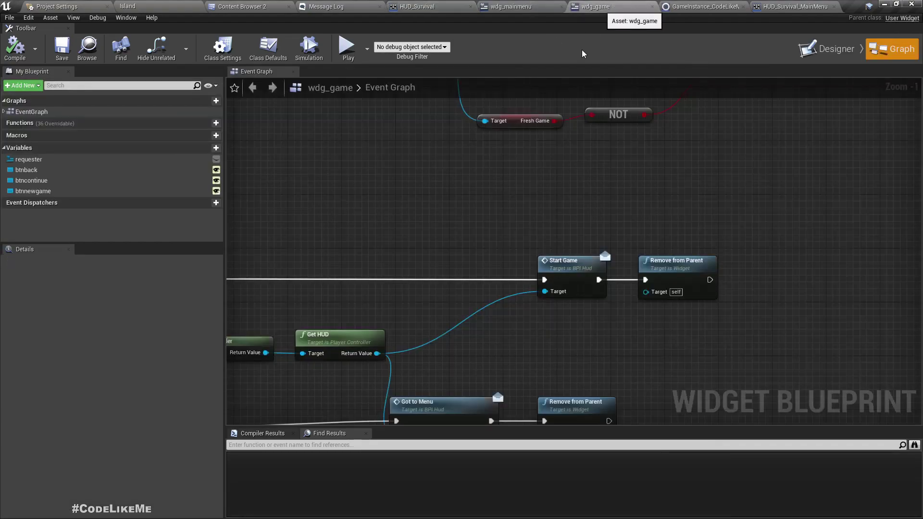
# - In wdg_game, attach an Open Level (by Name) node to On Clicked (btncontinue) and break its link to Start Game
pyautogui.click(600, 7)
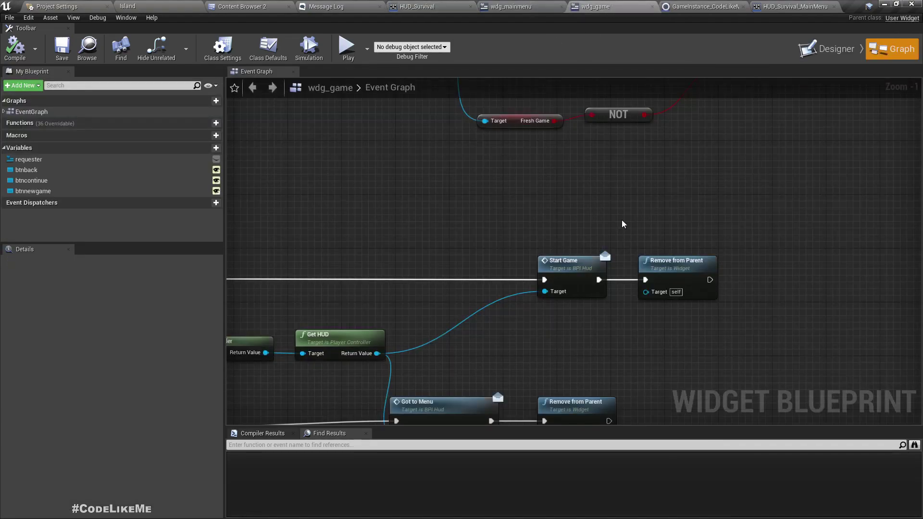
pyautogui.moveTo(622, 220); pyautogui.dragTo(644, 157, button='right')
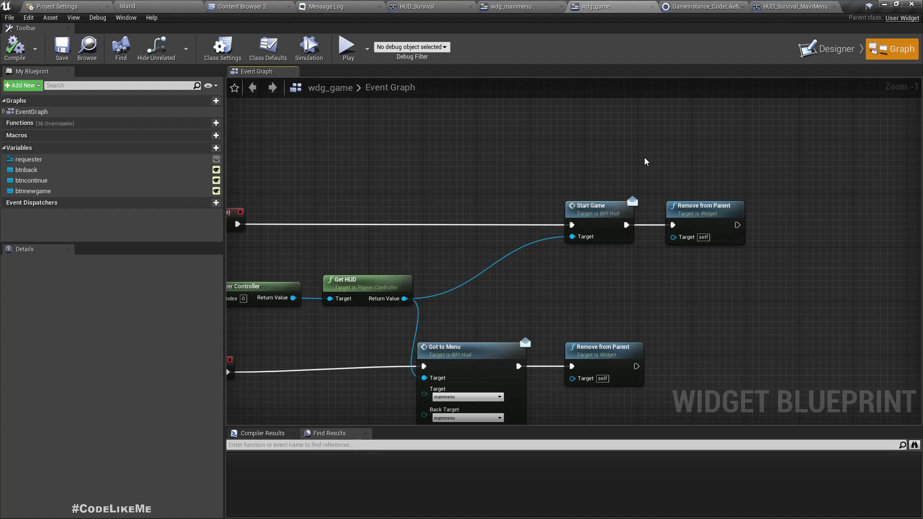
pyautogui.scroll(-3, 445, 229)
pyautogui.scroll(3, 523, 247)
pyautogui.moveTo(522, 249); pyautogui.dragTo(578, 285, button='right')
pyautogui.moveTo(340, 252); pyautogui.dragTo(469, 256)
pyautogui.write('openl')
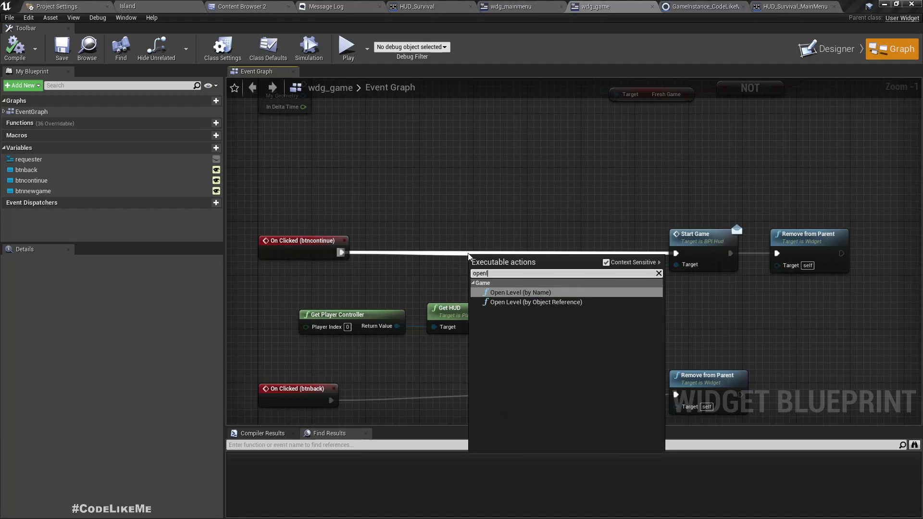
pyautogui.press('Return')
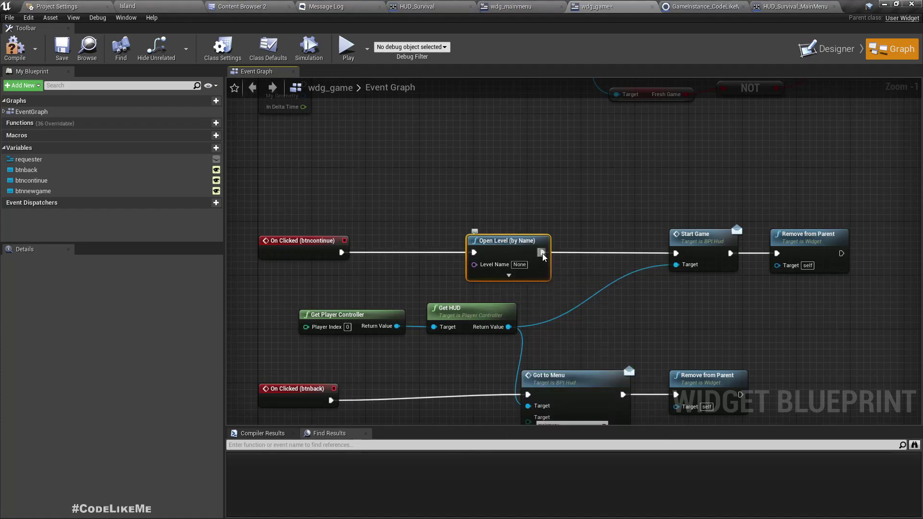
pyautogui.rightClick(542, 253)
pyautogui.click(577, 277)
# - Copy the Island level's name from the Maps folder into the Open Level node's Level Name and compile wdg_game
pyautogui.click(519, 264)
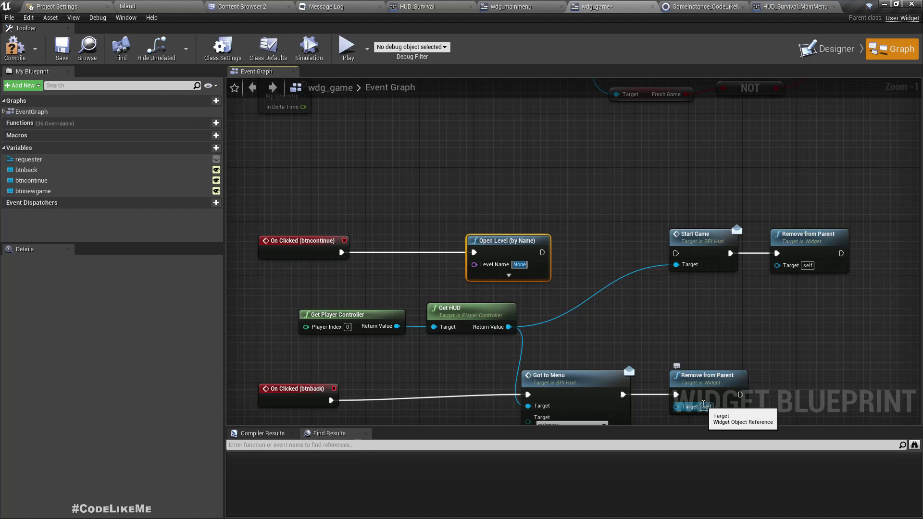
pyautogui.click(270, 6)
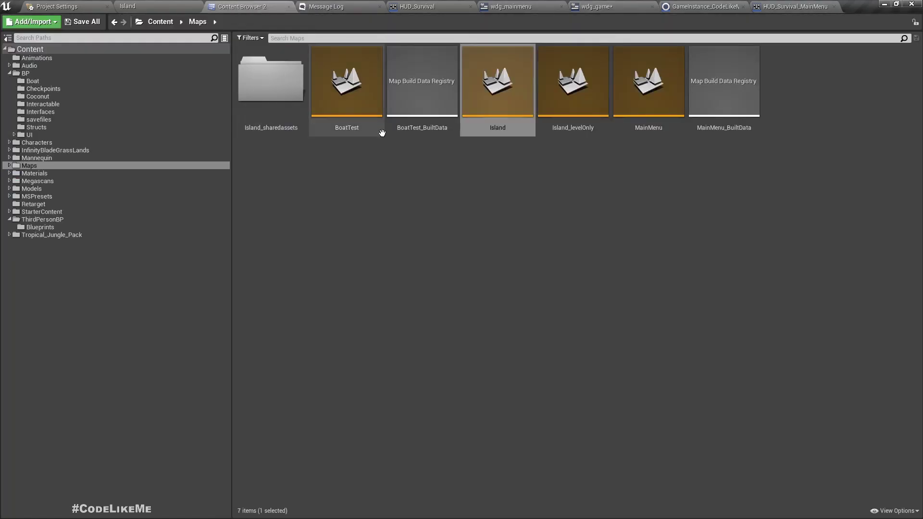
pyautogui.press('F2')
pyautogui.hotkey('ctrl', 'c')
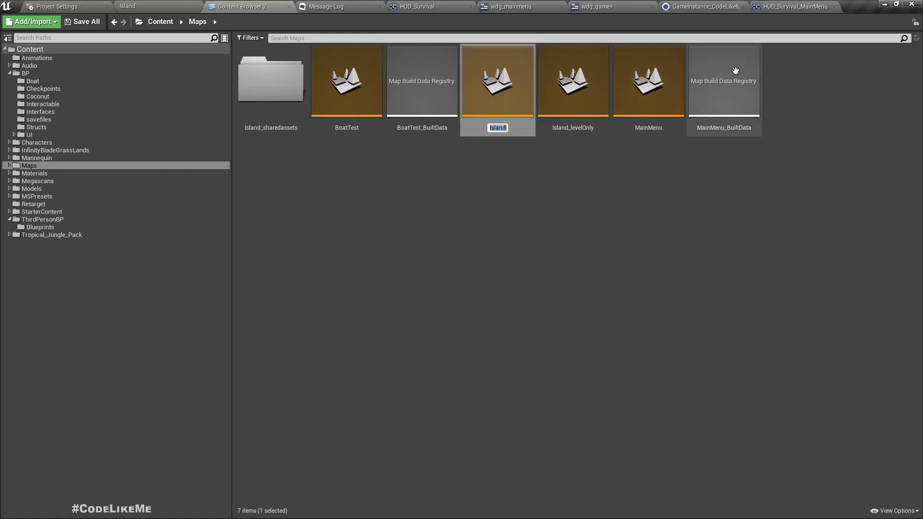
pyautogui.click(596, 6)
pyautogui.click(524, 265)
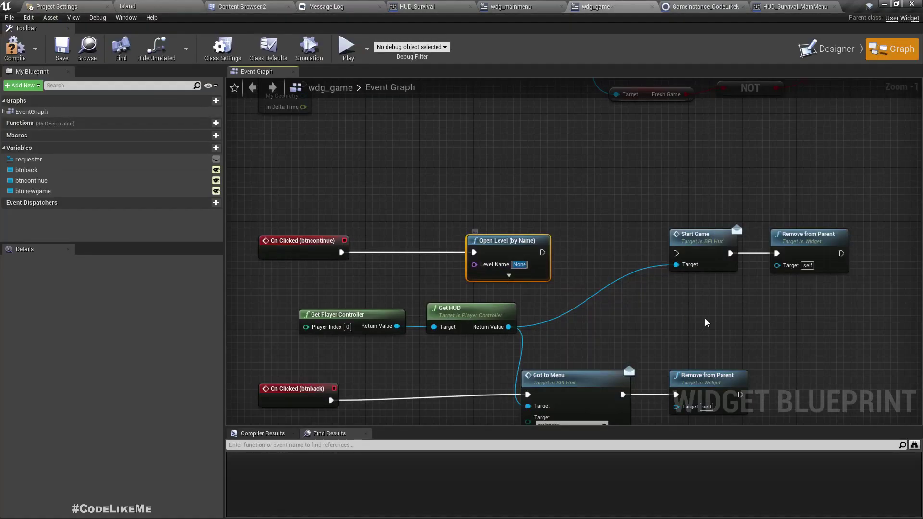
pyautogui.hotkey('ctrl', 'v')
pyautogui.click(579, 250)
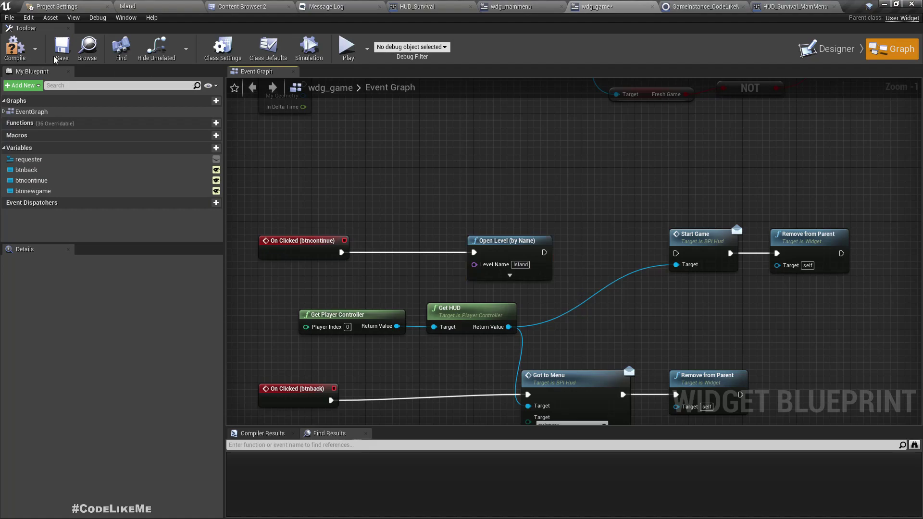
pyautogui.click(21, 51)
# - Open the MainMenu level from the Maps folder and return to its viewport
pyautogui.click(140, 5)
pyautogui.scroll(5, 414, 212)
pyautogui.press('F11')
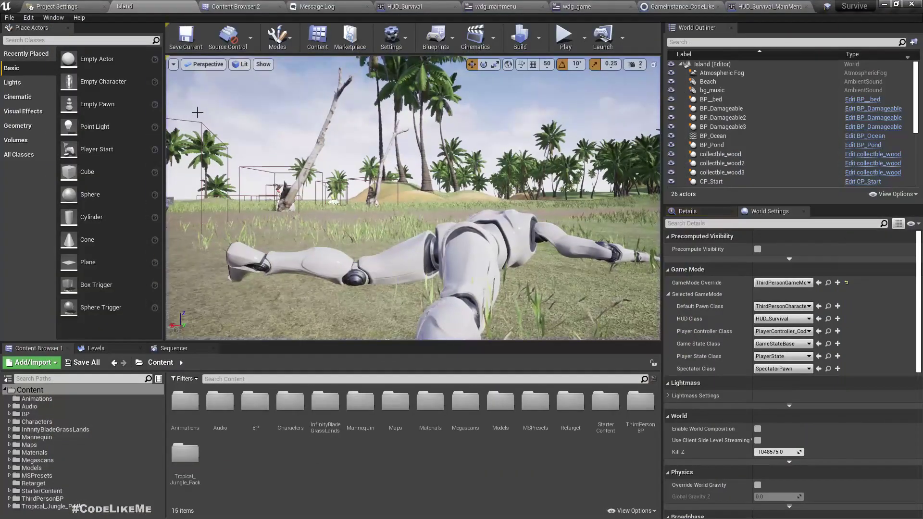
pyautogui.click(235, 6)
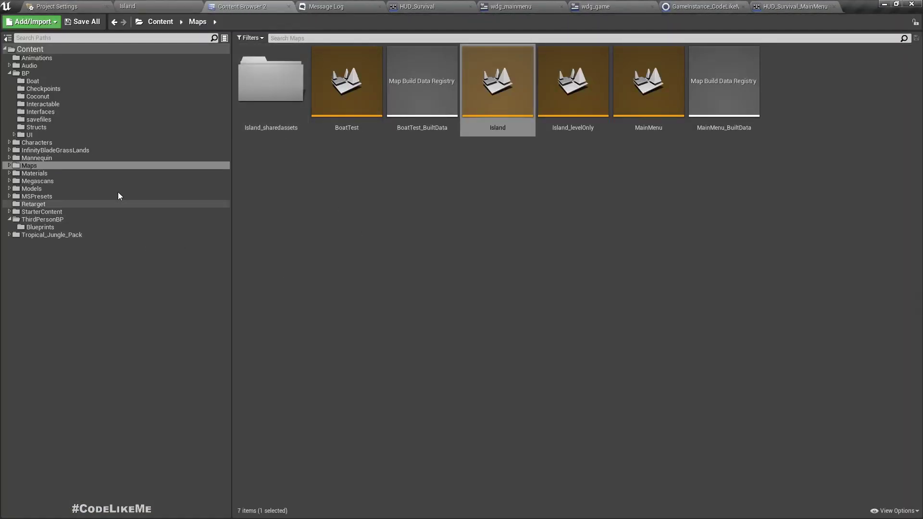
pyautogui.doubleClick(644, 97)
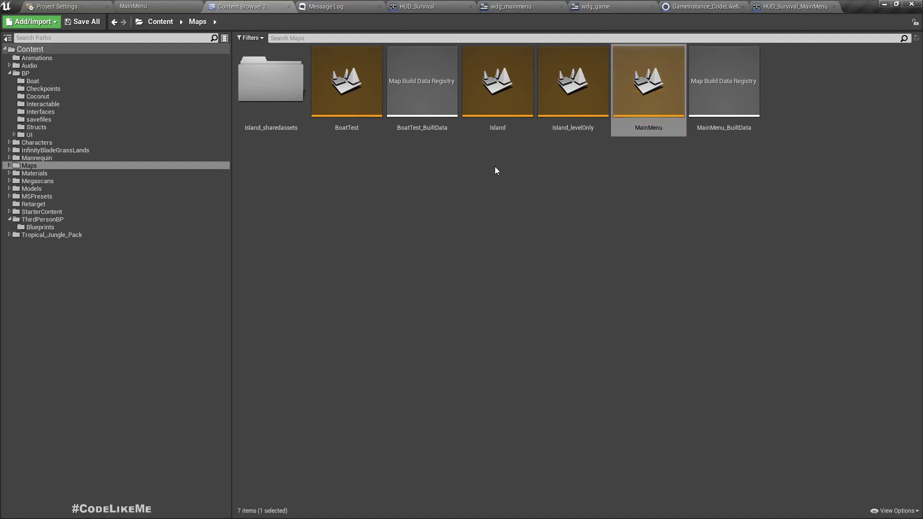
pyautogui.click(170, 6)
# - Play the MainMenu level in full screen, choose New Game on the Game page, and stop the session
pyautogui.press('F11')
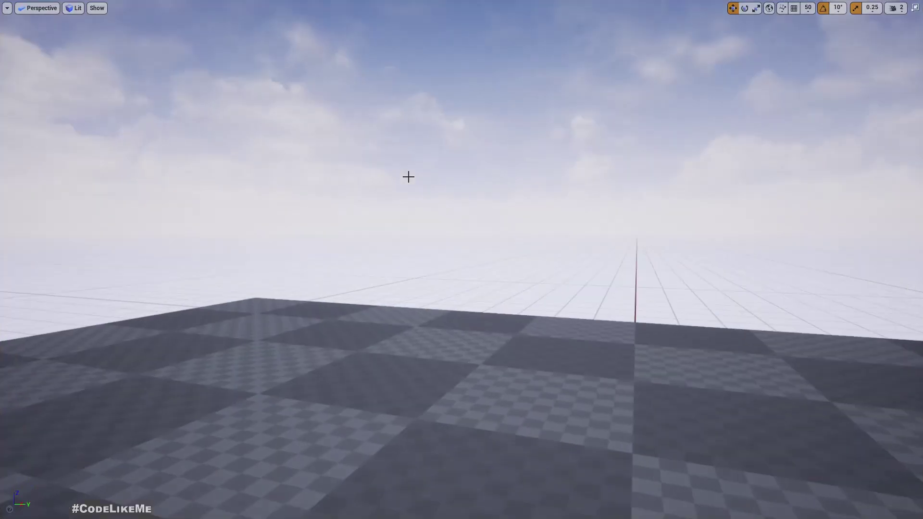
pyautogui.hotkey('alt', 'p')
pyautogui.click(90, 183)
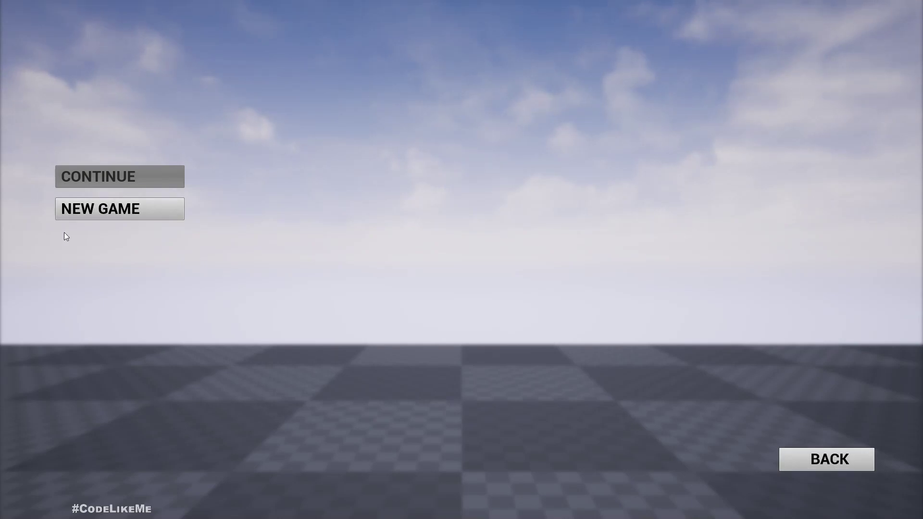
pyautogui.click(124, 218)
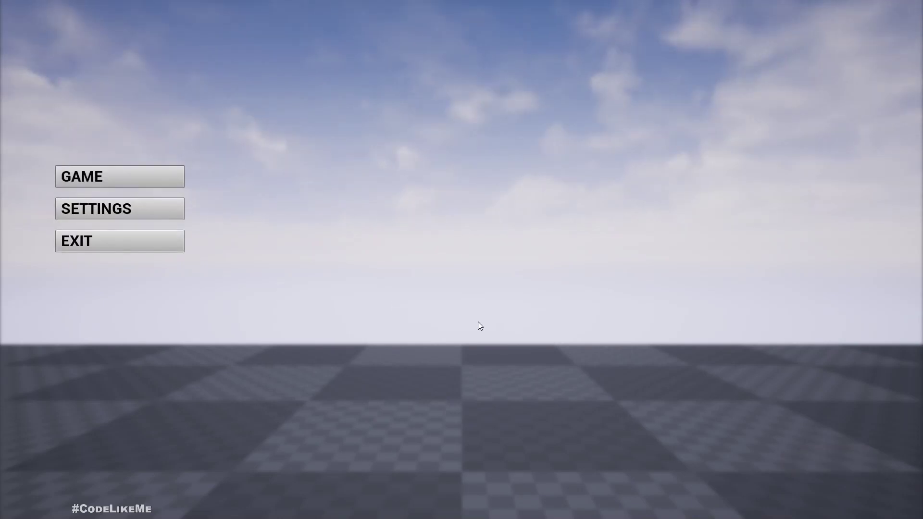
pyautogui.press('Escape')
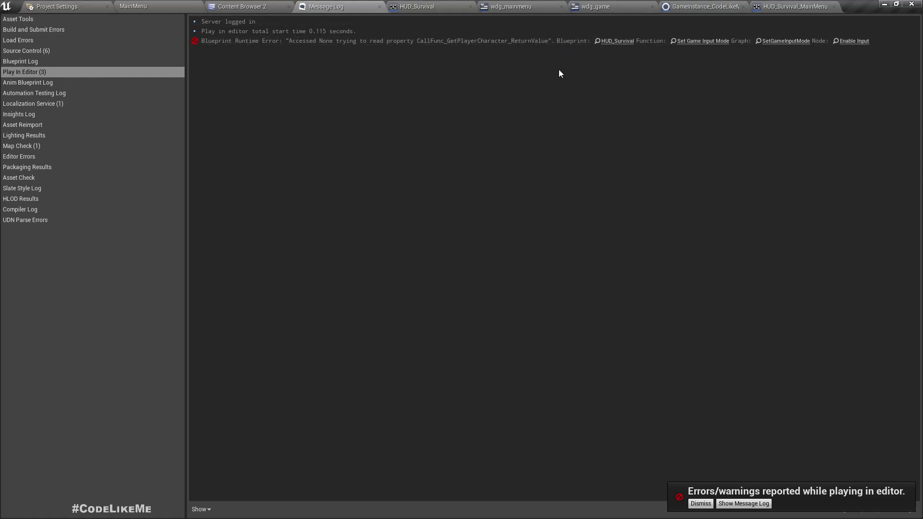
# - Trace the btnnewgame click event in wdg_game to the Restart Game call in GameInstance_CodeLikeMe's event graph
pyautogui.click(596, 7)
pyautogui.click(494, 247)
pyautogui.moveTo(564, 281); pyautogui.dragTo(509, 33, button='right')
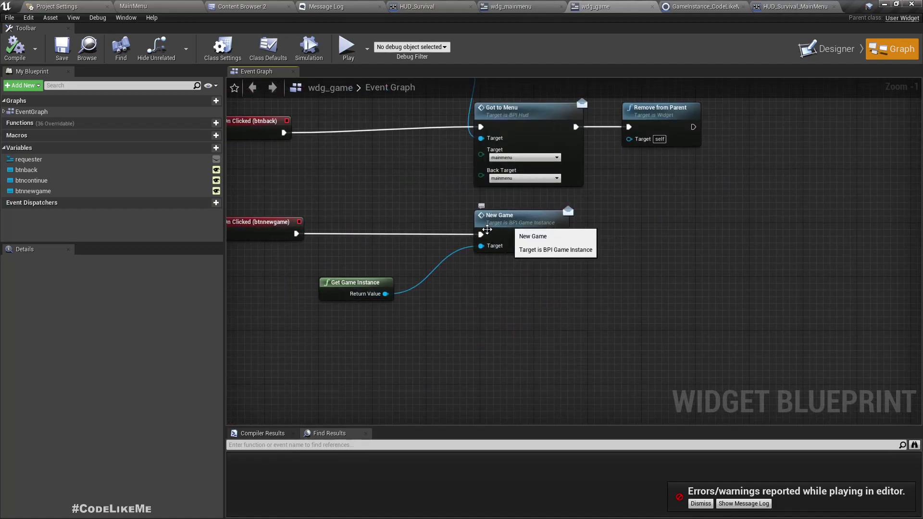
pyautogui.moveTo(375, 210); pyautogui.dragTo(496, 299)
pyautogui.moveTo(723, 229); pyautogui.dragTo(705, 291, button='right')
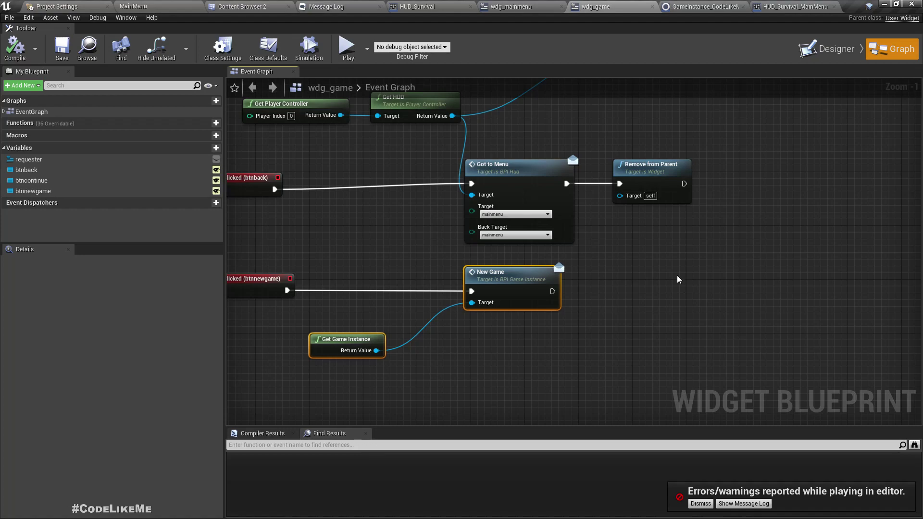
pyautogui.click(694, 5)
pyautogui.moveTo(290, 287); pyautogui.dragTo(182, 315, button='right')
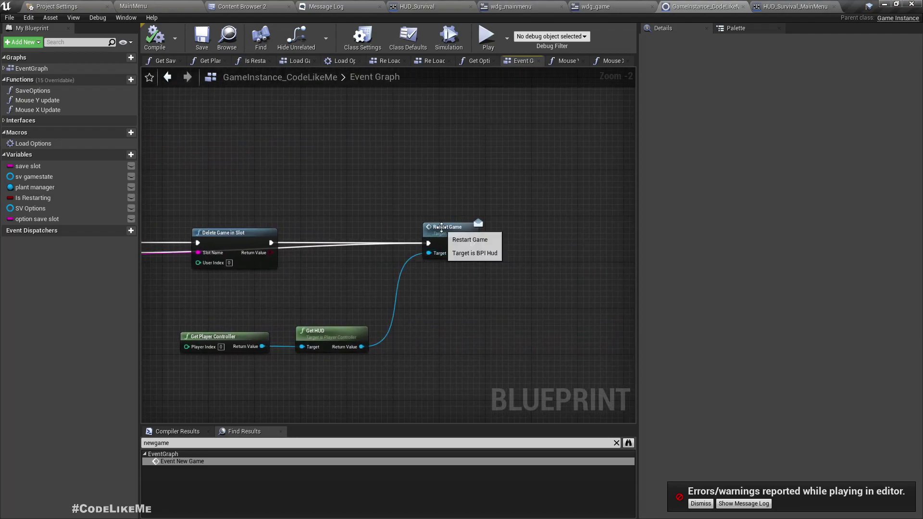
# - Move the Restart Game, Get Player Controller and Get HUD nodes aside to free space after Delete Game in Slot
pyautogui.moveTo(439, 248); pyautogui.dragTo(550, 272)
pyautogui.moveTo(152, 317); pyautogui.dragTo(325, 385)
pyautogui.moveTo(331, 342); pyautogui.dragTo(471, 382)
pyautogui.moveTo(350, 334); pyautogui.dragTo(428, 329, button='right')
# - Paste the Open Level (by Name) node for Island and wire it after the Branch and Delete Game in Slot nodes
pyautogui.moveTo(202, 252); pyautogui.dragTo(406, 293)
pyautogui.click(258, 325)
pyautogui.rightClick(279, 327)
pyautogui.hotkey('ctrl', 'v')
pyautogui.click(272, 371)
pyautogui.hotkey('ctrl', 'v')
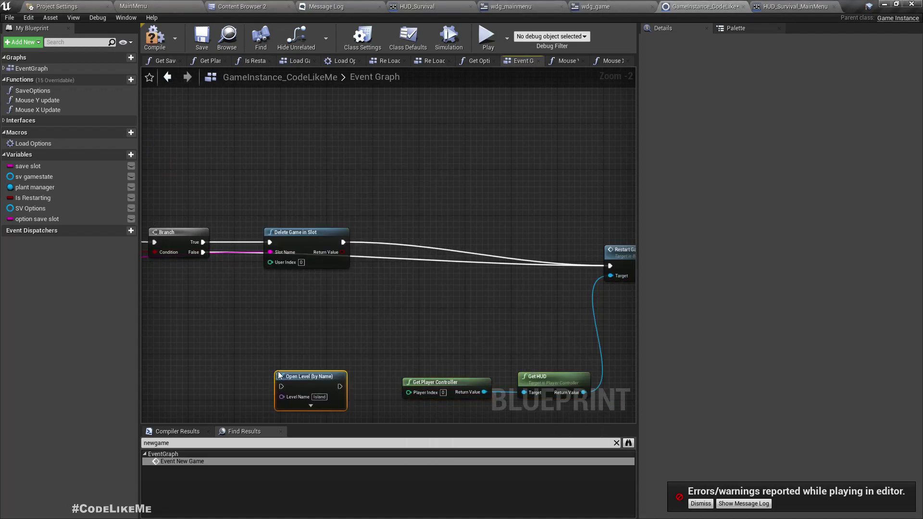
pyautogui.moveTo(303, 378); pyautogui.dragTo(343, 242)
pyautogui.moveTo(199, 253); pyautogui.dragTo(460, 312)
# - Play the MainMenu level again and start a new game from the Game page to test the switch to Island
pyautogui.click(133, 7)
pyautogui.moveTo(313, 152); pyautogui.dragTo(313, 153, button='right')
pyautogui.hotkey('alt', 'p')
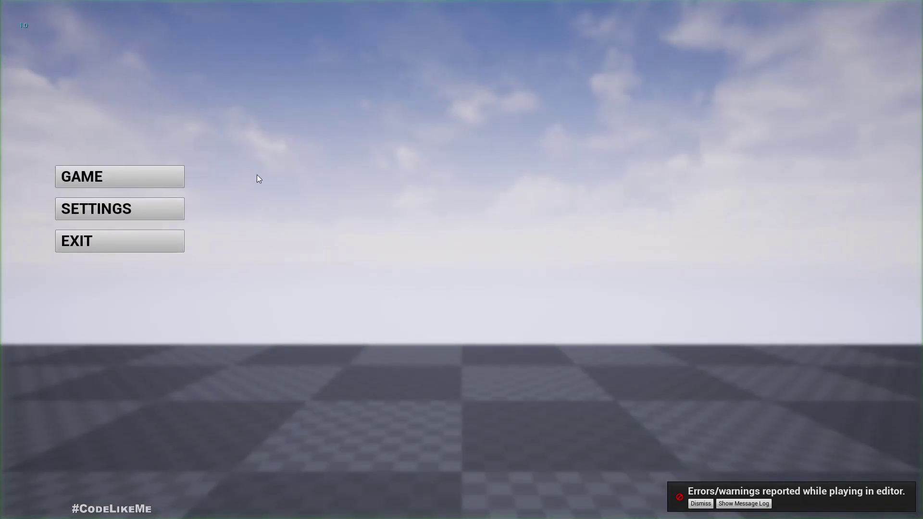
pyautogui.click(93, 177)
pyautogui.click(108, 213)
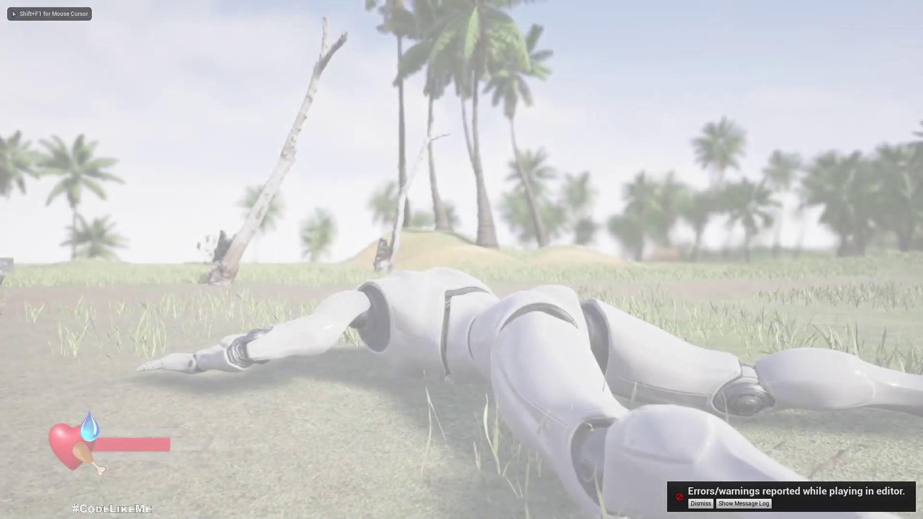
# - Release the mouse cursor, dismiss the error notification, and make the character get up in the running Island game
pyautogui.hotkey('shift', 'F1')
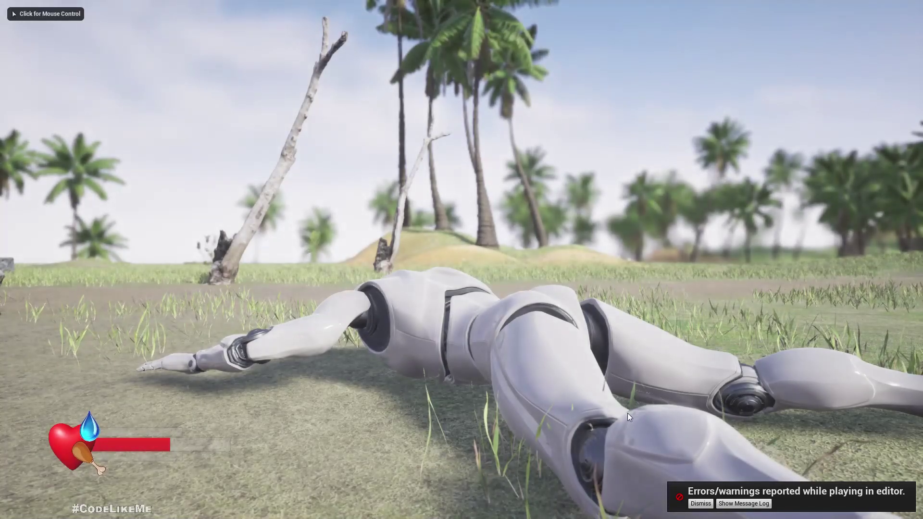
pyautogui.click(701, 504)
pyautogui.click(702, 510)
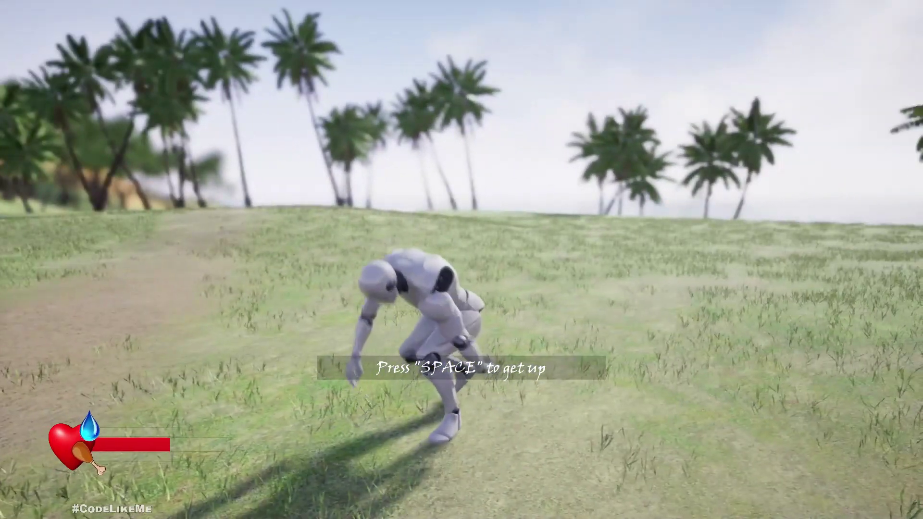
pyautogui.press('space')
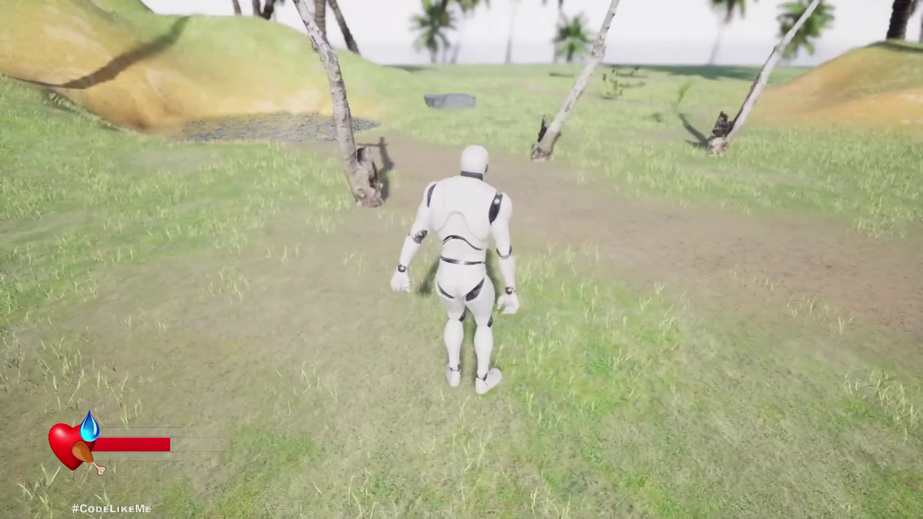
# - Walk the character to the stone slab and sleep there to save the game
pyautogui.press('w')
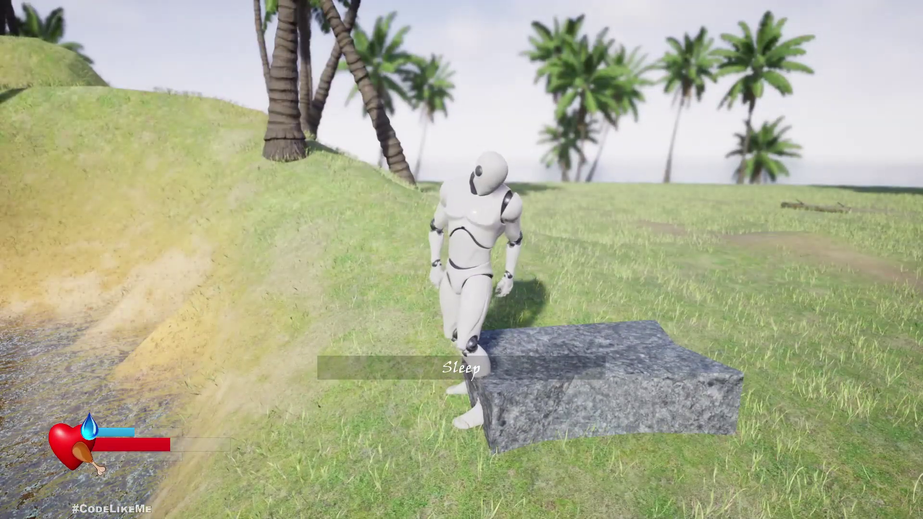
pyautogui.press('e')
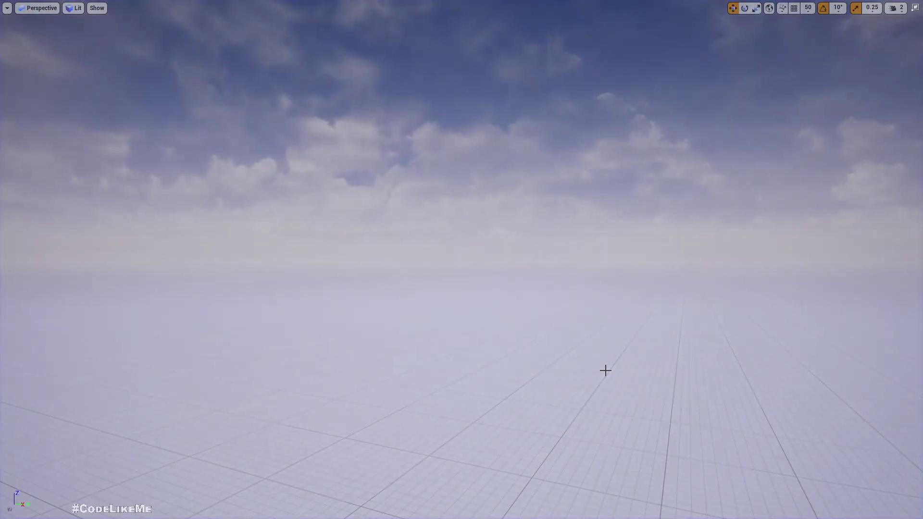
# - Play the MainMenu level, continue the saved game from the Game page, and run around to test the loaded Island level
pyautogui.hotkey('alt', 'p')
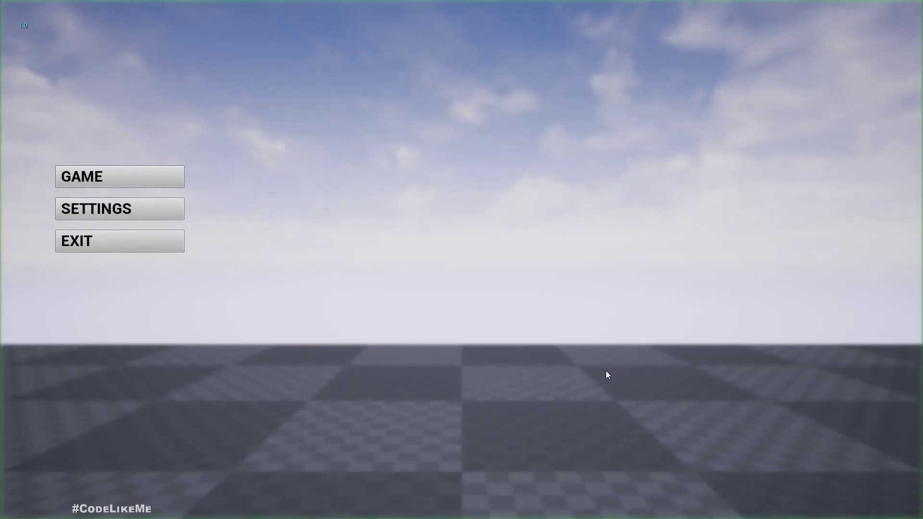
pyautogui.click(108, 182)
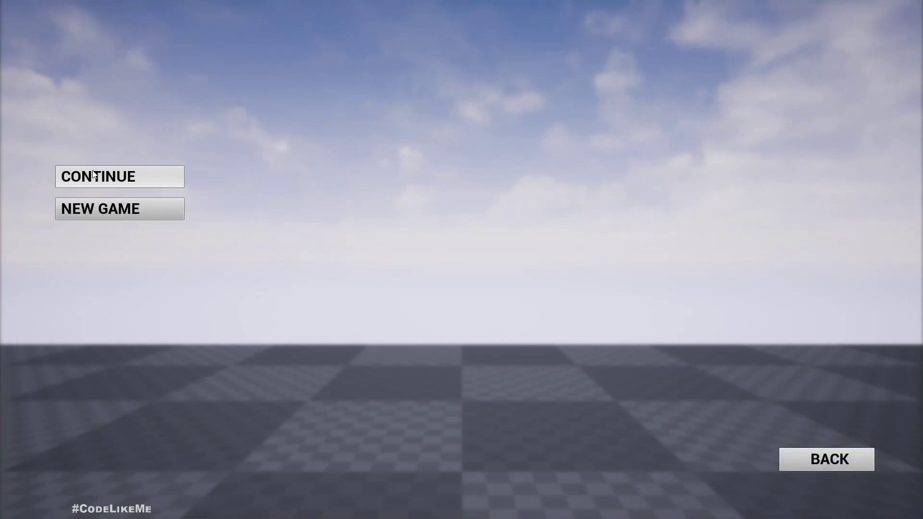
pyautogui.click(114, 177)
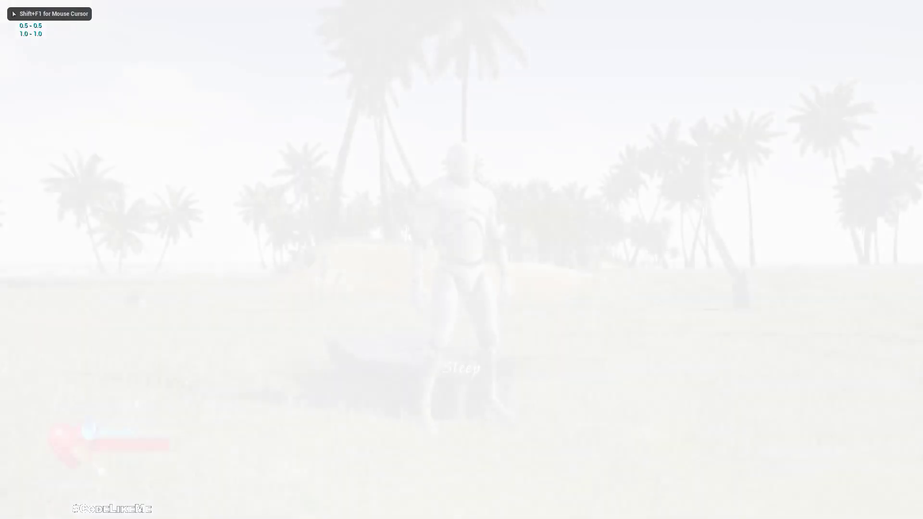
pyautogui.press('w')
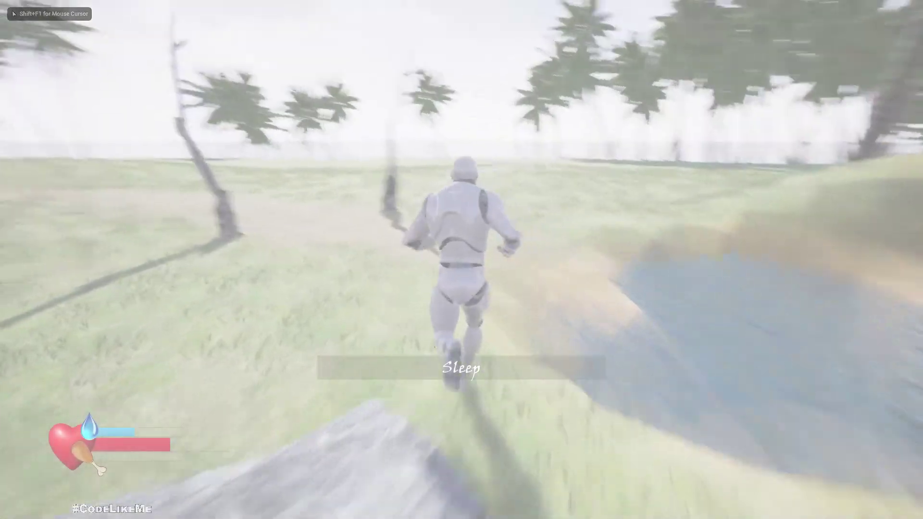
pyautogui.press('a')
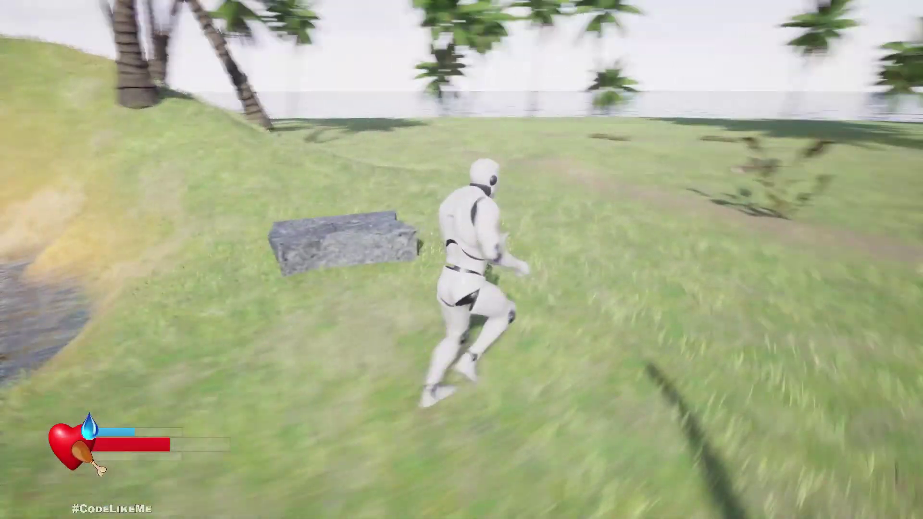
pyautogui.press('w')
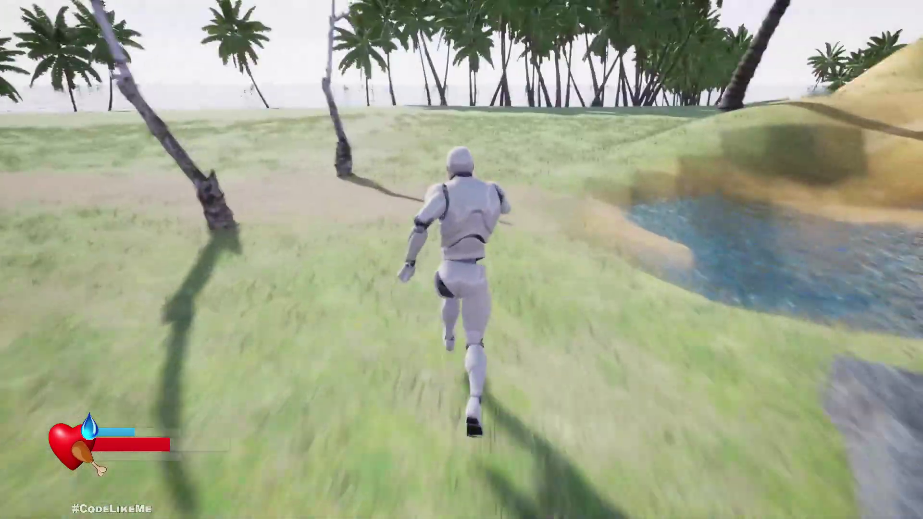
pyautogui.press('a')
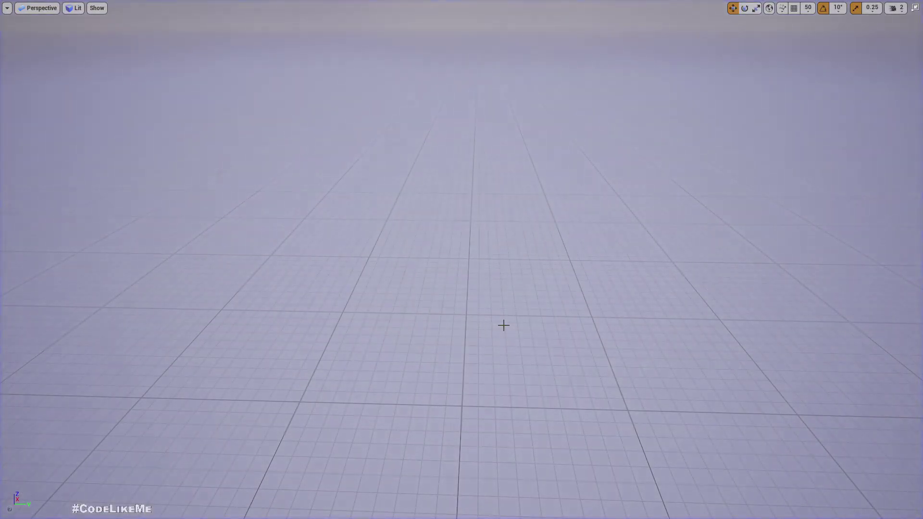
# - Leave the full-screen view and open the Island_levelOnly level from the Maps folder
pyautogui.press('F11')
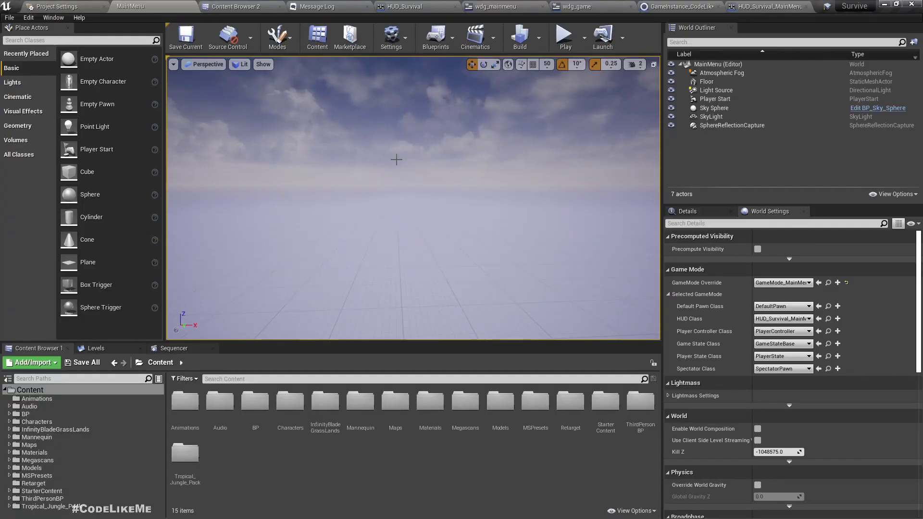
pyautogui.click(238, 5)
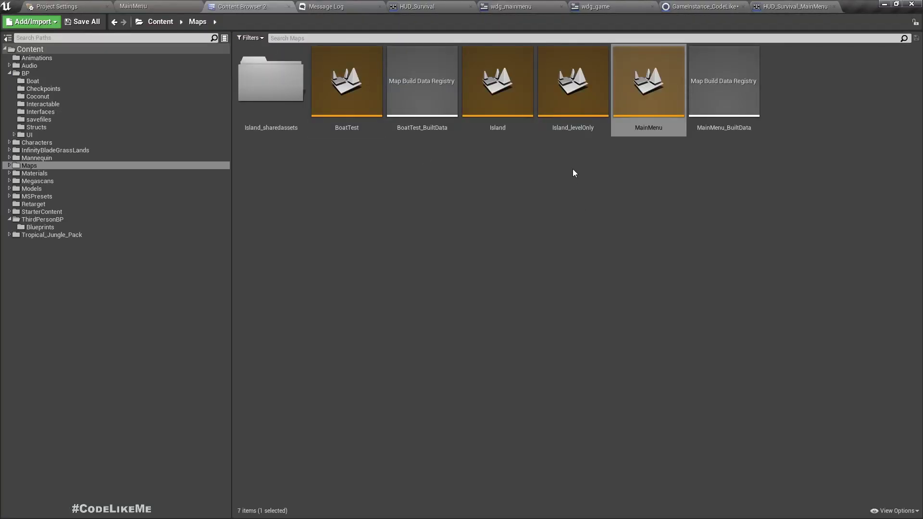
pyautogui.doubleClick(576, 99)
pyautogui.click(519, 349)
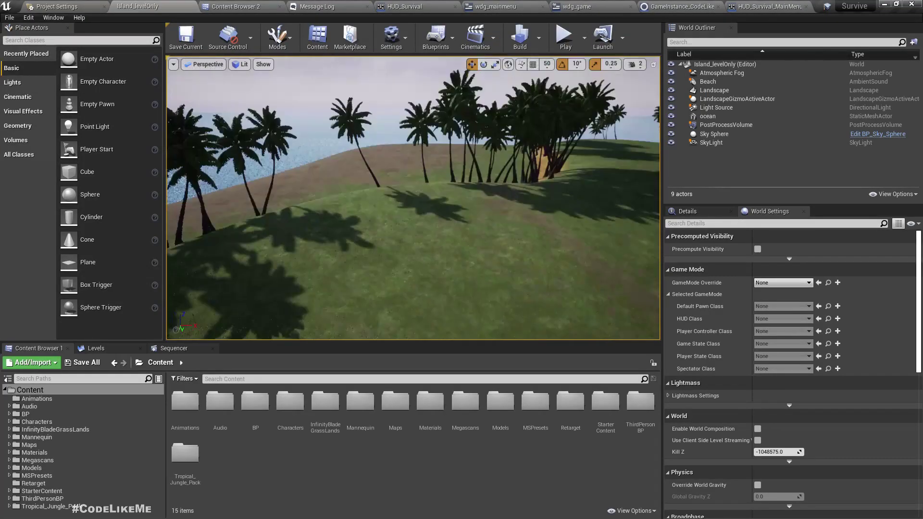
# - Place a Player Start on the grass near the beach, oriented towards the palms, with the camera speed set to 3
pyautogui.moveTo(414, 198); pyautogui.dragTo(557, 207, button='right')
pyautogui.press('w')
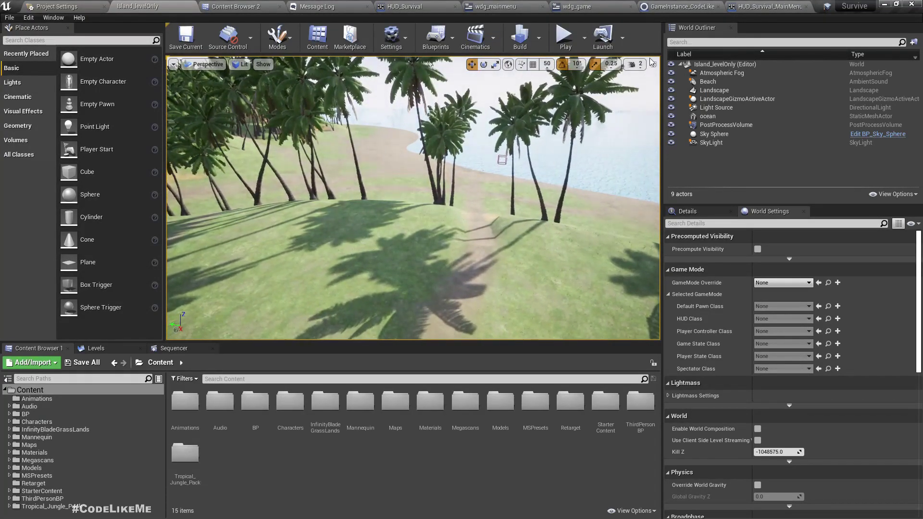
pyautogui.click(626, 67)
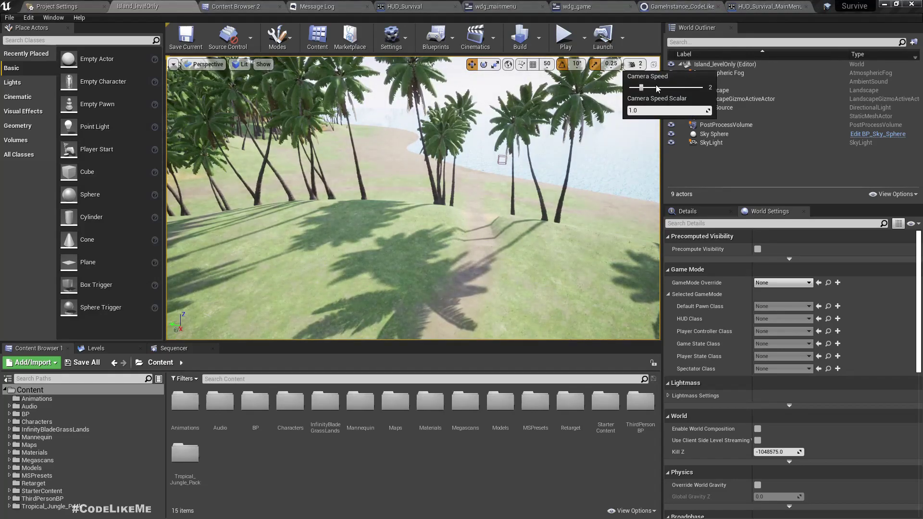
pyautogui.press('w')
pyautogui.moveTo(507, 189); pyautogui.dragTo(484, 189, button='right')
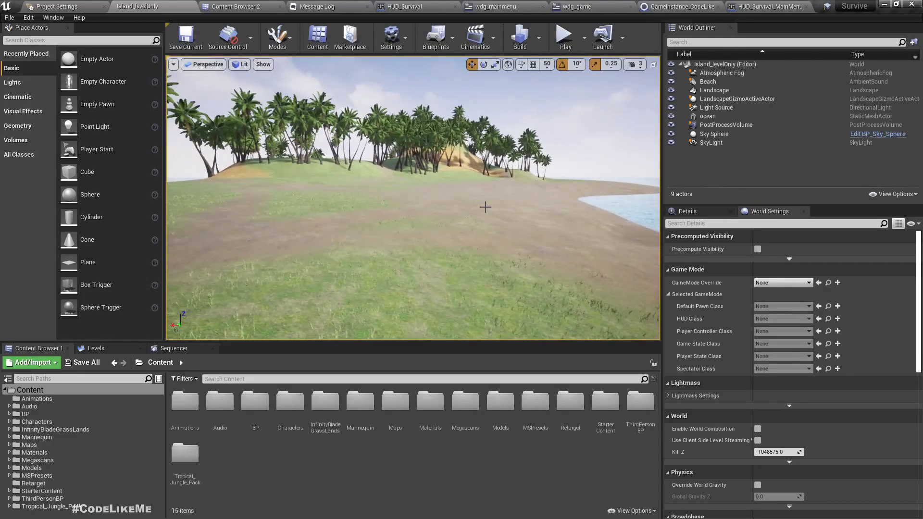
pyautogui.moveTo(459, 175); pyautogui.dragTo(459, 144)
pyautogui.moveTo(459, 176); pyautogui.dragTo(503, 167, button='right')
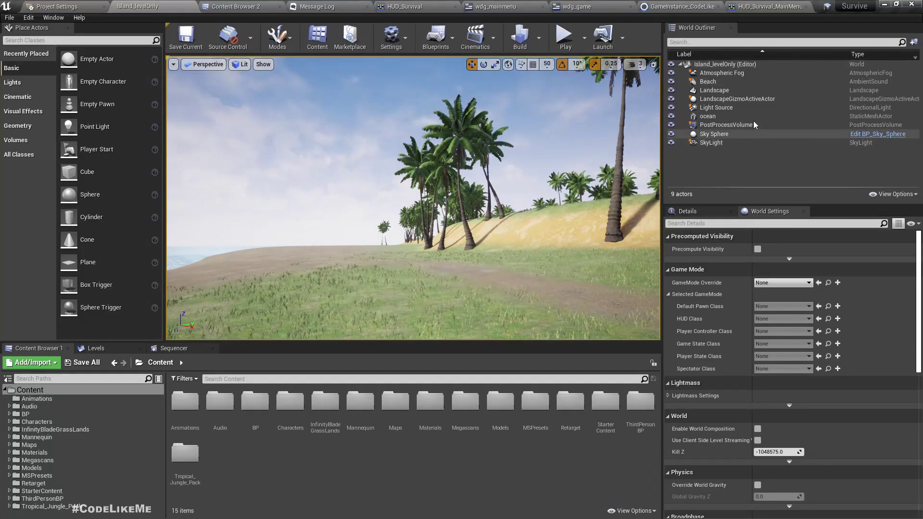
pyautogui.moveTo(84, 155); pyautogui.dragTo(419, 273)
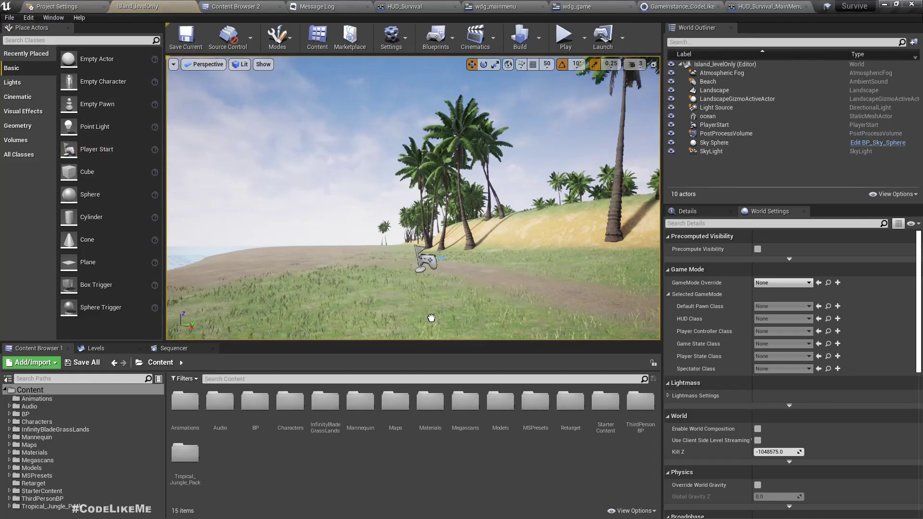
pyautogui.moveTo(430, 314); pyautogui.dragTo(400, 279)
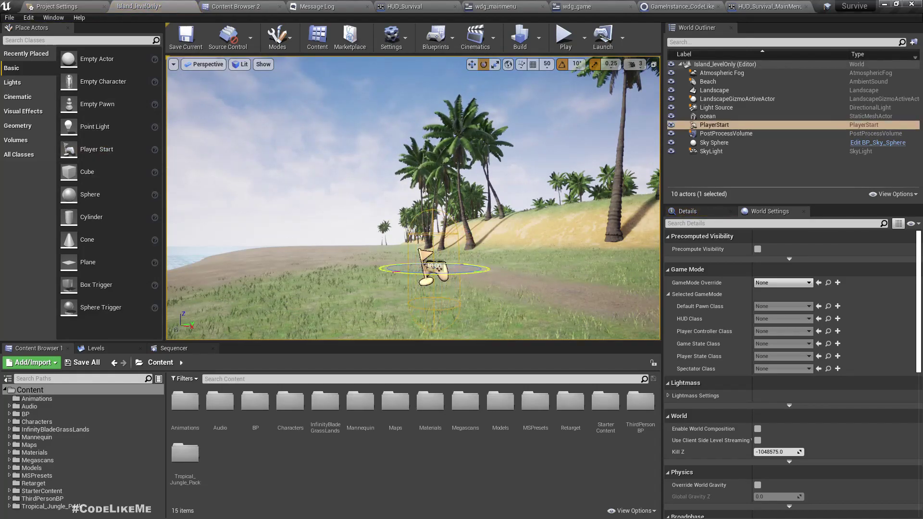
# - Override the game mode of the Island_levelOnly level with GameMode_MainMenu
pyautogui.click(786, 284)
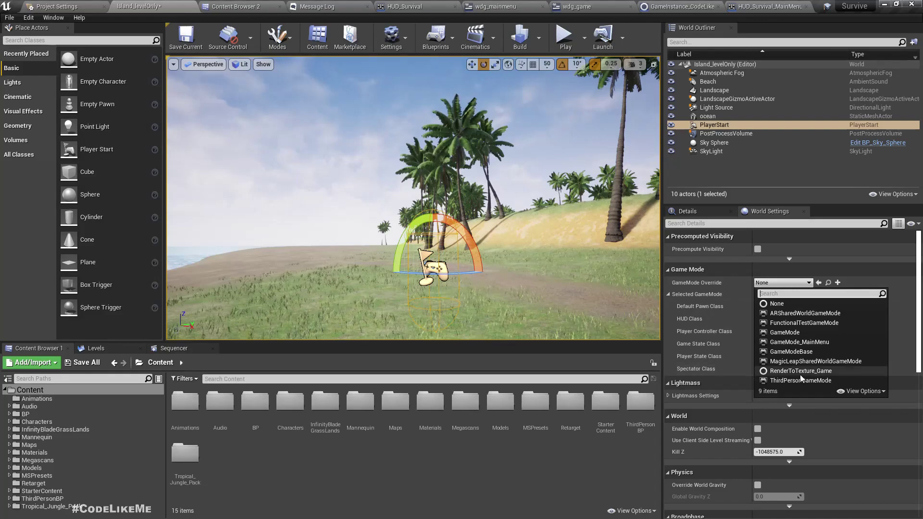
pyautogui.click(800, 342)
pyautogui.moveTo(525, 286); pyautogui.dragTo(540, 303, button='right')
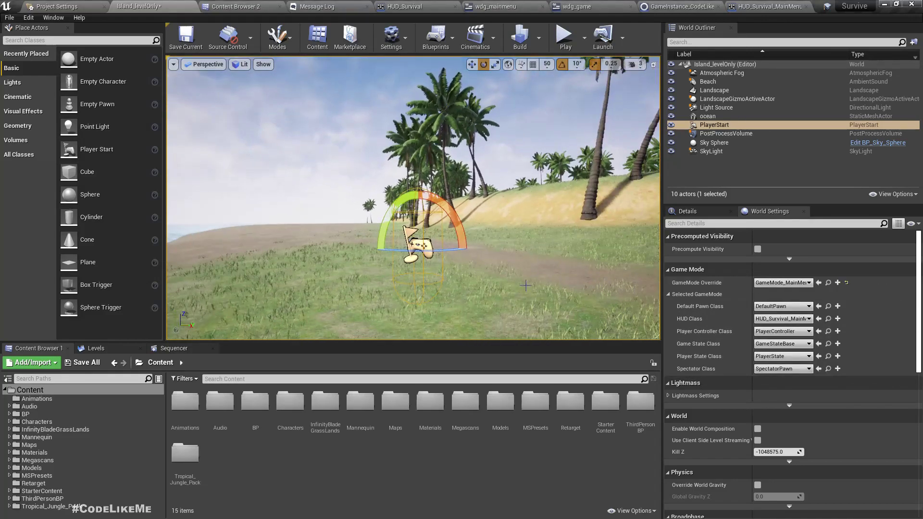
# - Play the Island_levelOnly level twice in full-screen view to check the main menu against the island background
pyautogui.press('F11')
pyautogui.hotkey('alt', 'p')
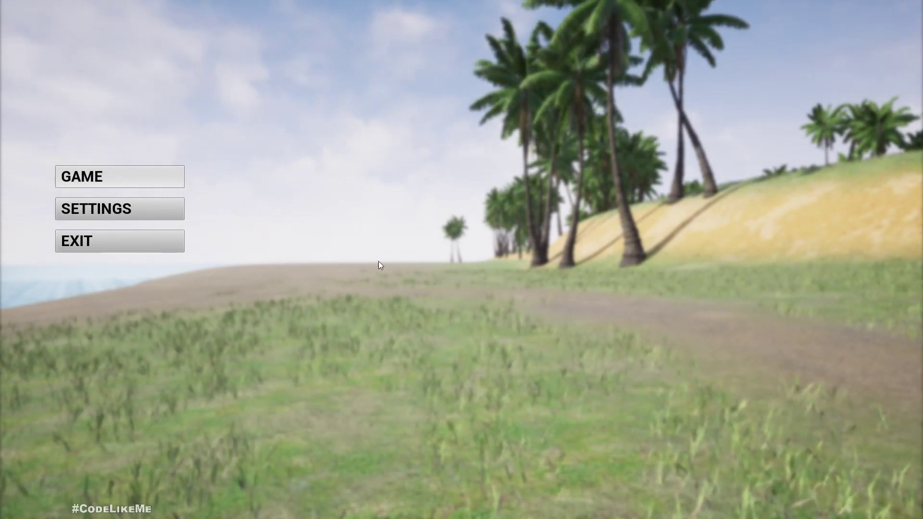
pyautogui.press('Escape')
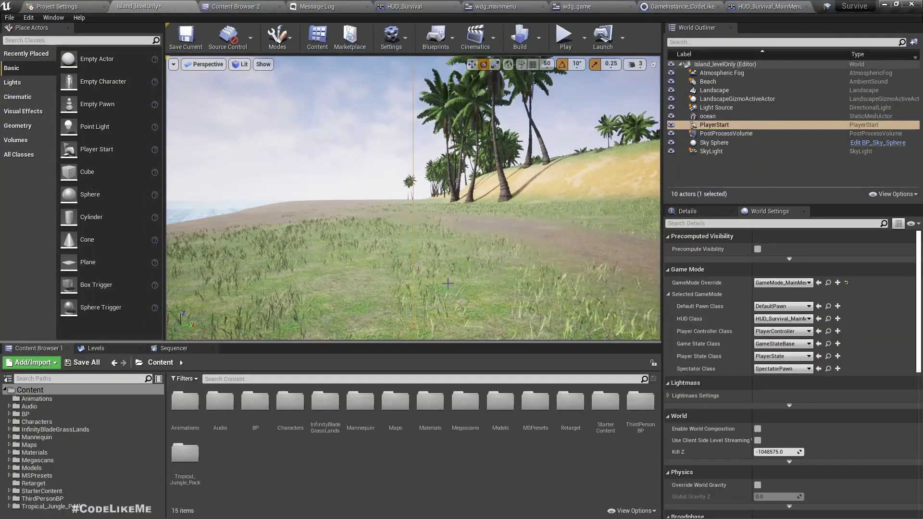
pyautogui.moveTo(448, 284); pyautogui.dragTo(447, 276, button='right')
pyautogui.hotkey('alt', 'p')
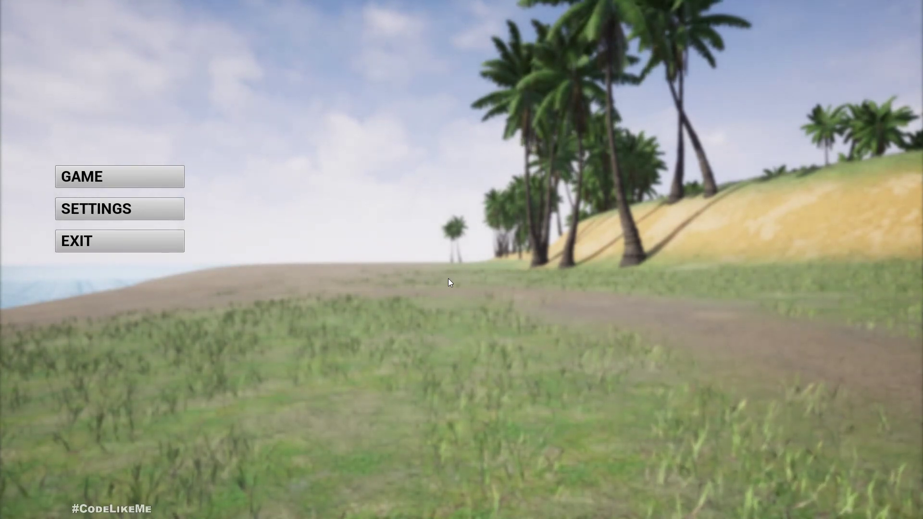
pyautogui.press('Escape')
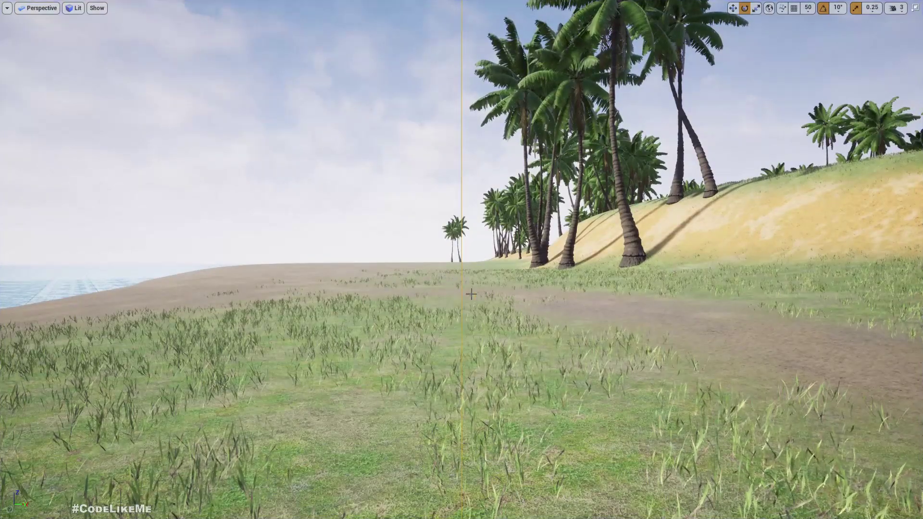
pyautogui.moveTo(447, 278); pyautogui.dragTo(478, 303, button='right')
pyautogui.press('F11')
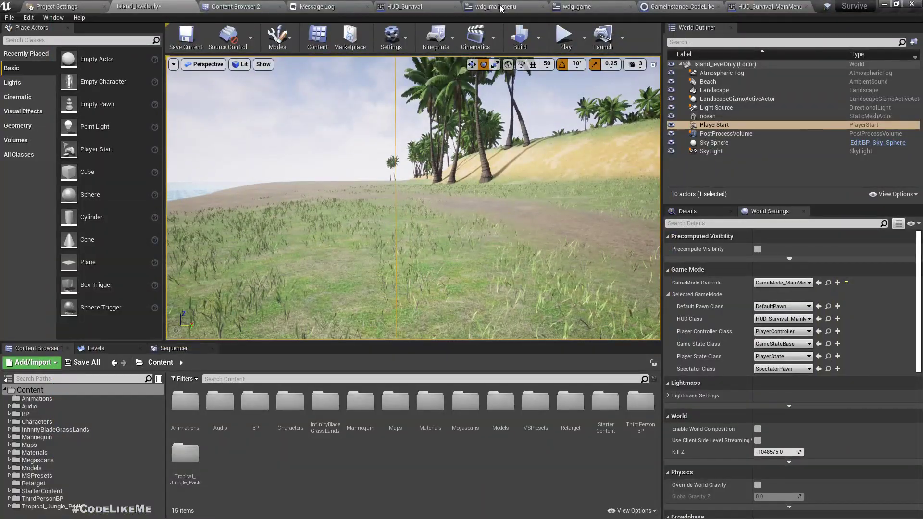
# - Set the Blur Strength of the Background Blur in the wdg_mainmenu widget to 0.2
pyautogui.click(501, 8)
pyautogui.click(827, 49)
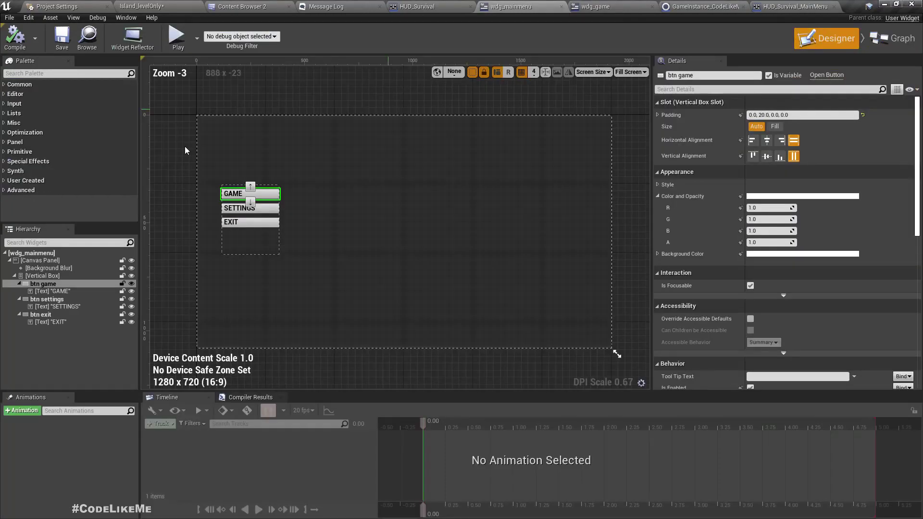
pyautogui.click(45, 261)
pyautogui.click(48, 268)
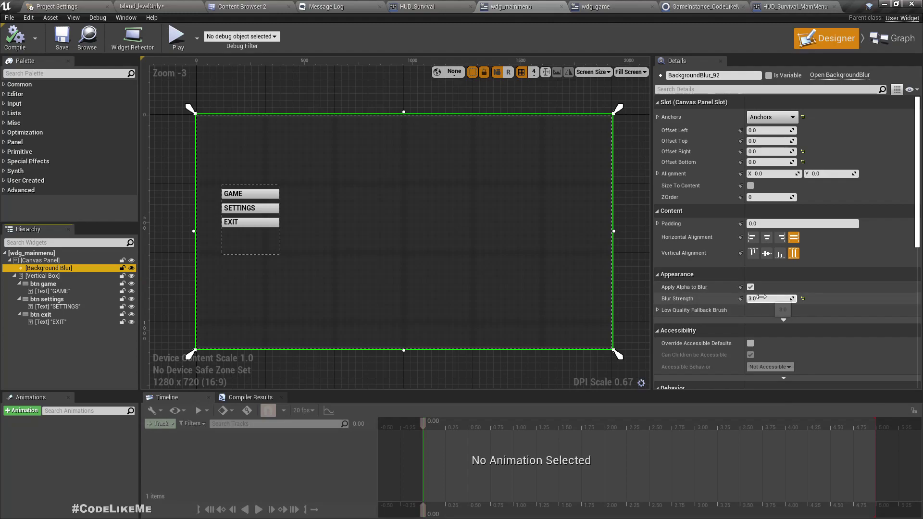
pyautogui.scroll(-1, 832, 267)
pyautogui.scroll(-5, 832, 271)
pyautogui.scroll(5, 822, 293)
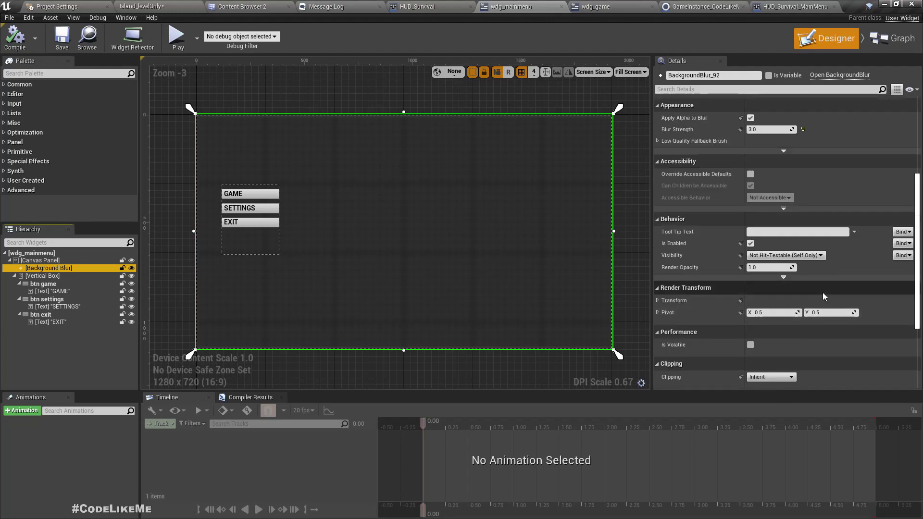
pyautogui.scroll(2, 823, 294)
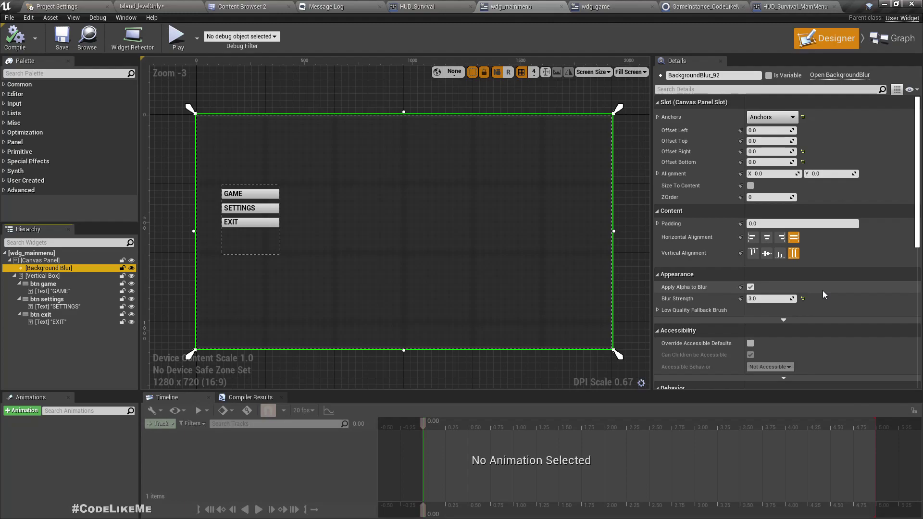
pyautogui.click(774, 299)
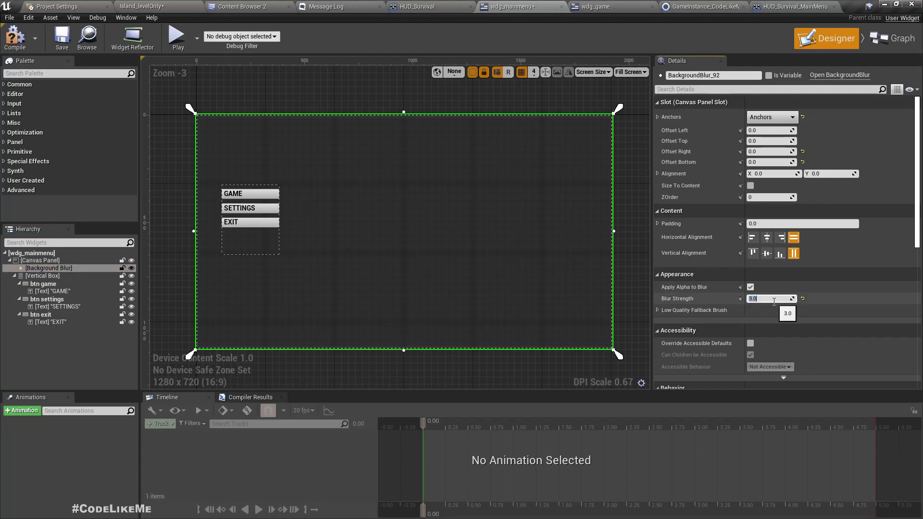
pyautogui.write('.2')
pyautogui.press('Return')
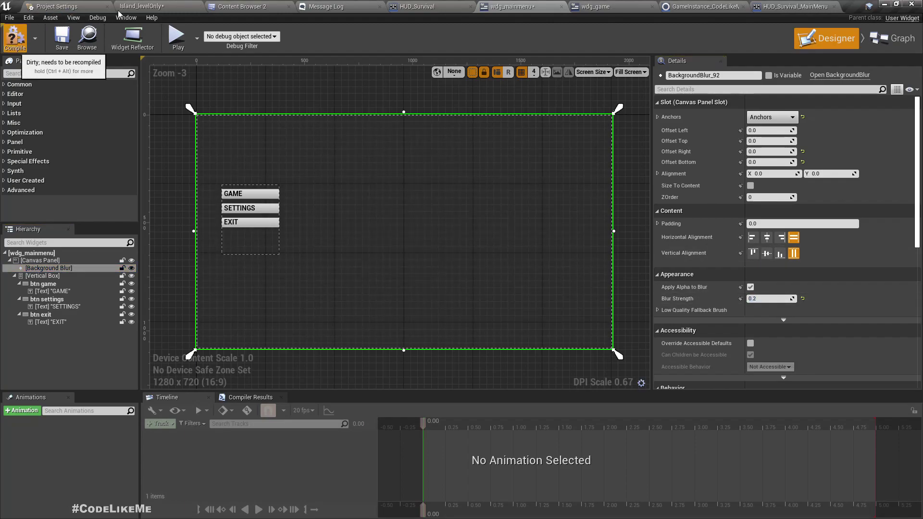
# - Play the Island_levelOnly level and start a new game from the Game page to test the reduced blur and level switch
pyautogui.click(140, 6)
pyautogui.moveTo(359, 177); pyautogui.dragTo(307, 179, button='right')
pyautogui.hotkey('alt', 'p')
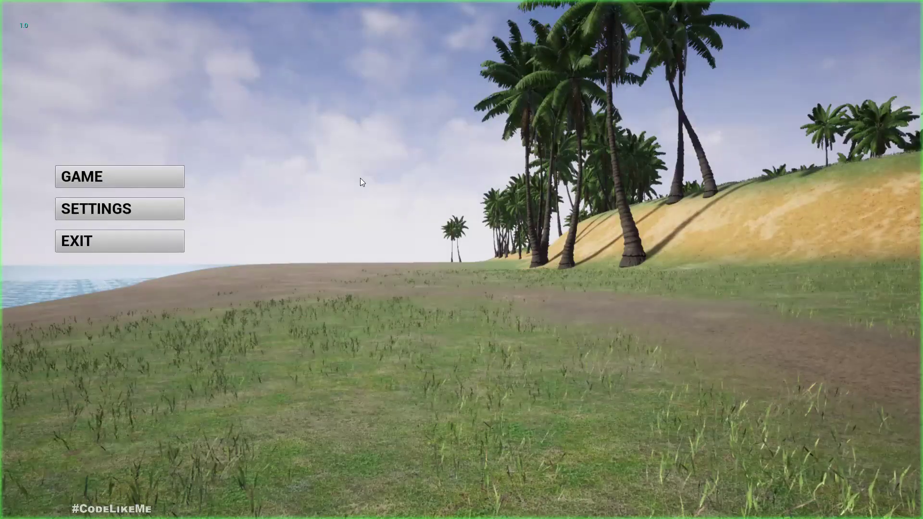
pyautogui.click(147, 173)
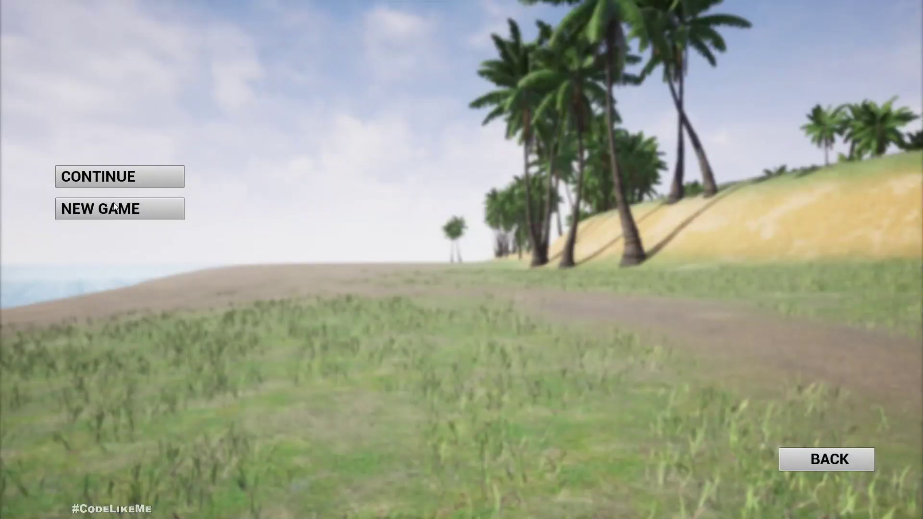
pyautogui.click(109, 209)
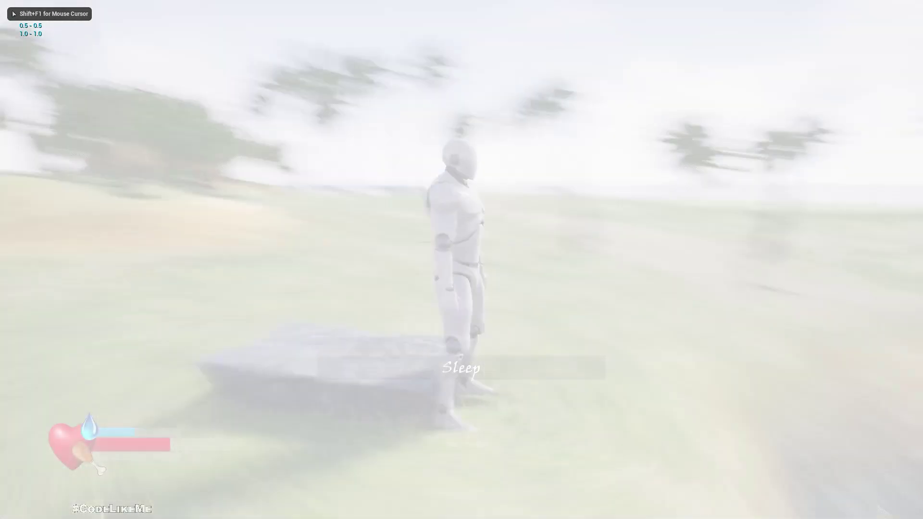
pyautogui.press('w')
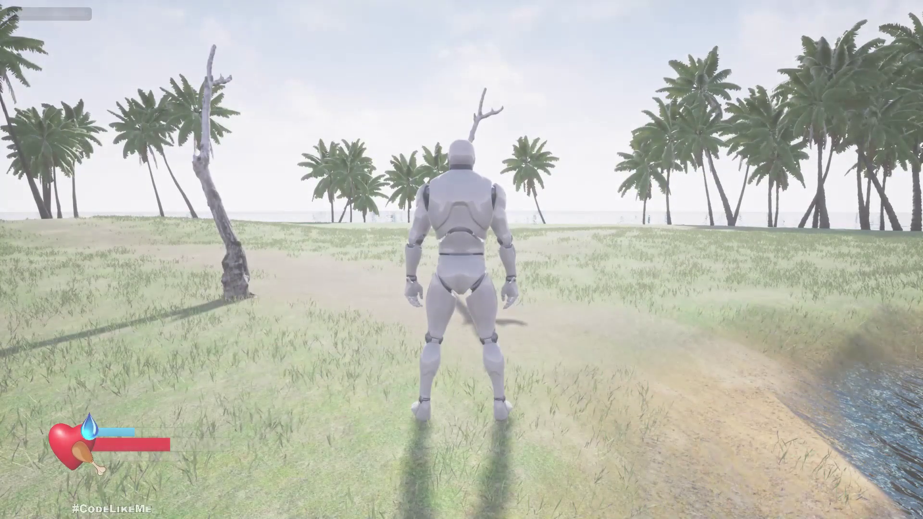
# - Restart the Island_levelOnly level, enter Island from the Game page, and have the character sleep on the stone block to save
pyautogui.press('Escape')
pyautogui.hotkey('alt', 'p')
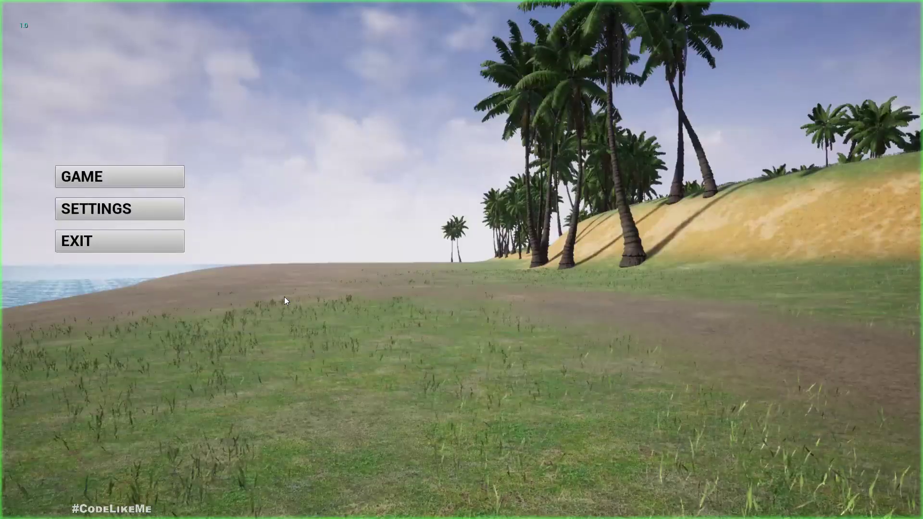
pyautogui.click(116, 179)
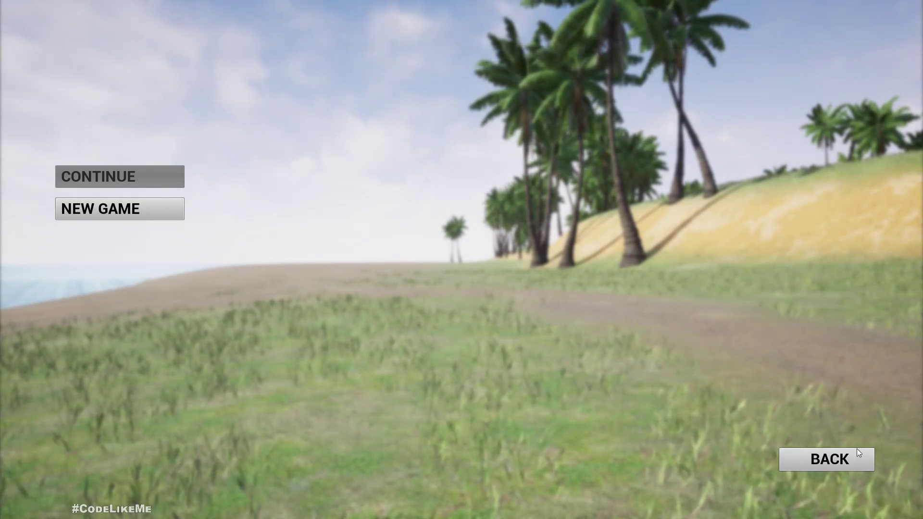
pyautogui.click(118, 177)
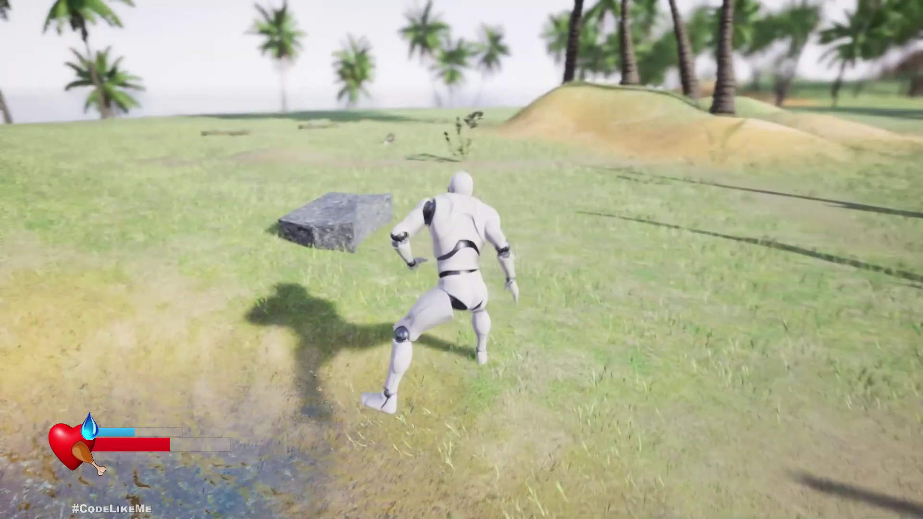
pyautogui.press('w')
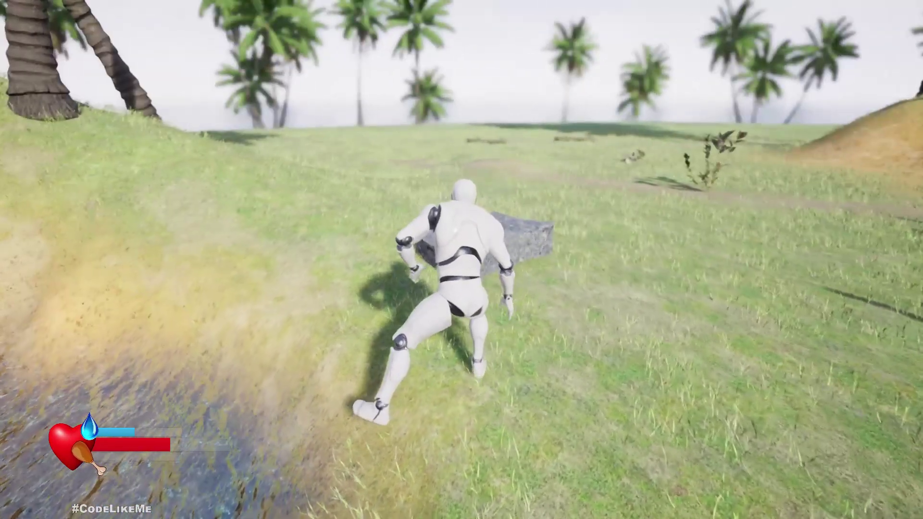
pyautogui.press('w')
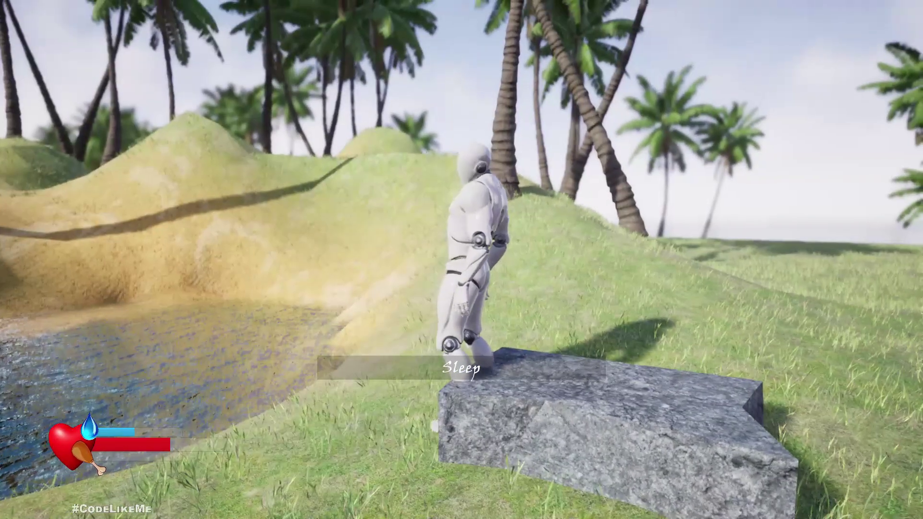
pyautogui.press('e')
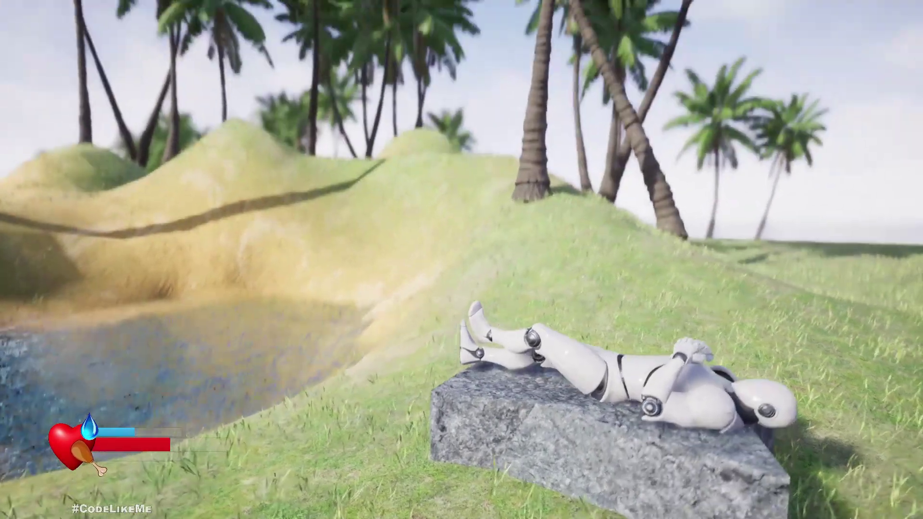
pyautogui.press('Escape')
# - Play the level two more times, testing Continue and New Game from the main menu's Game page
pyautogui.hotkey('alt', 'p')
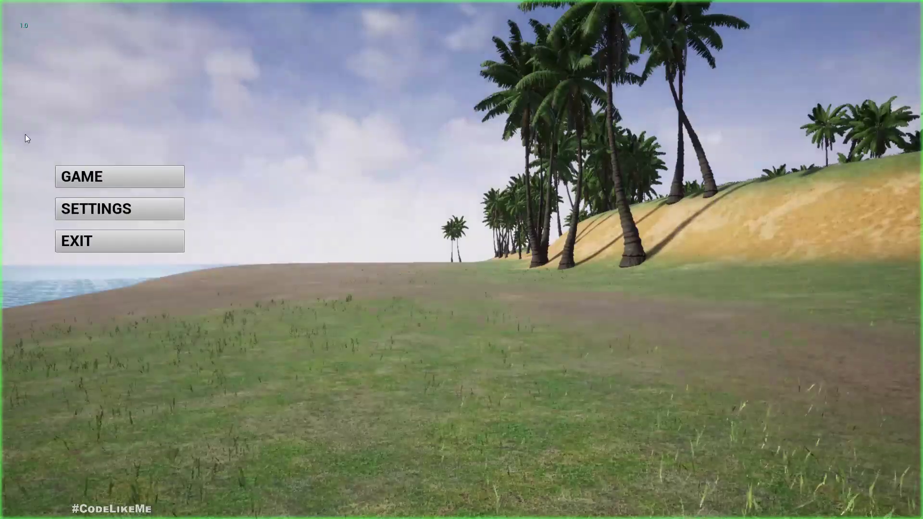
pyautogui.click(93, 179)
pyautogui.click(115, 177)
pyautogui.press('Escape')
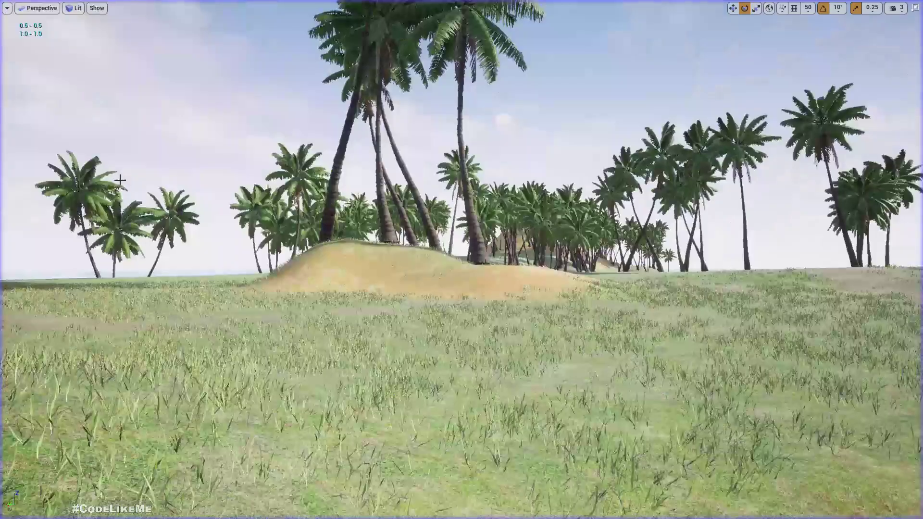
pyautogui.hotkey('alt', 'p')
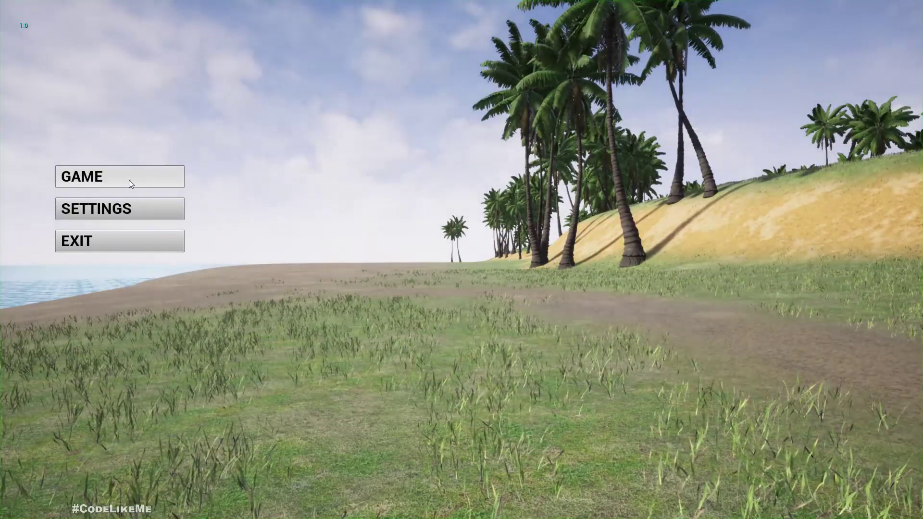
pyautogui.click(125, 178)
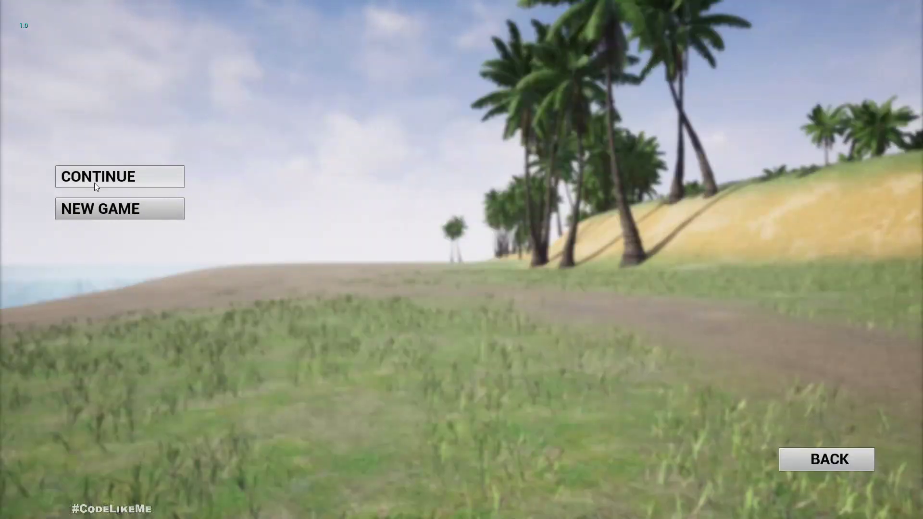
pyautogui.click(106, 210)
pyautogui.press('Escape')
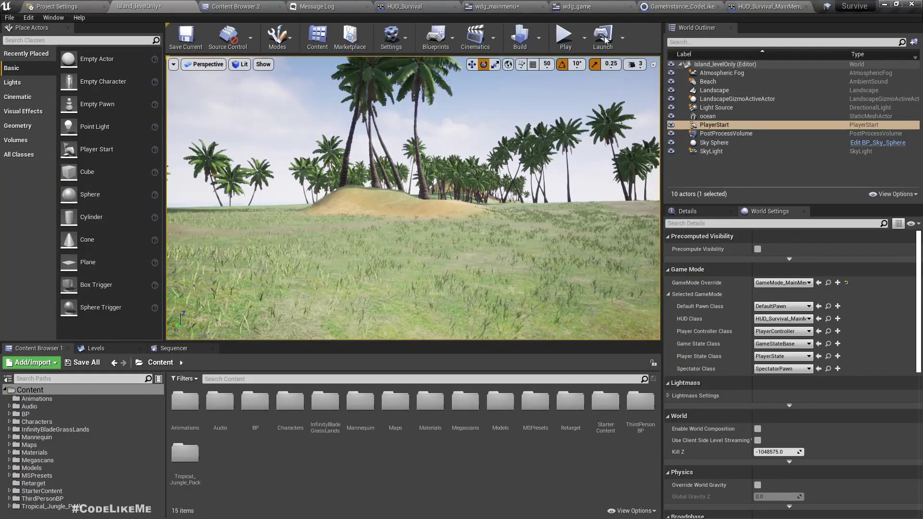
# - Move the Open Level (by Name) node farther from Delete Game in Slot in the GameInstance_CodeLikeMe event graph
pyautogui.click(682, 6)
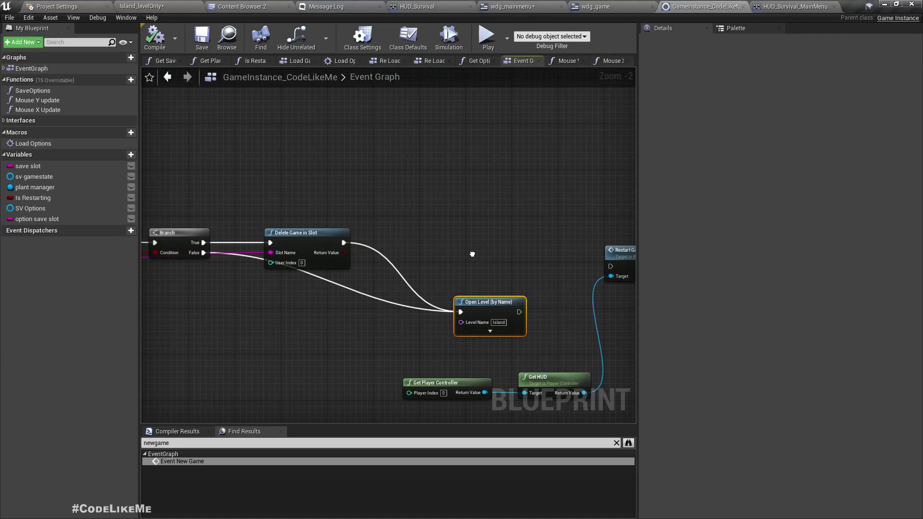
pyautogui.scroll(4, 474, 253)
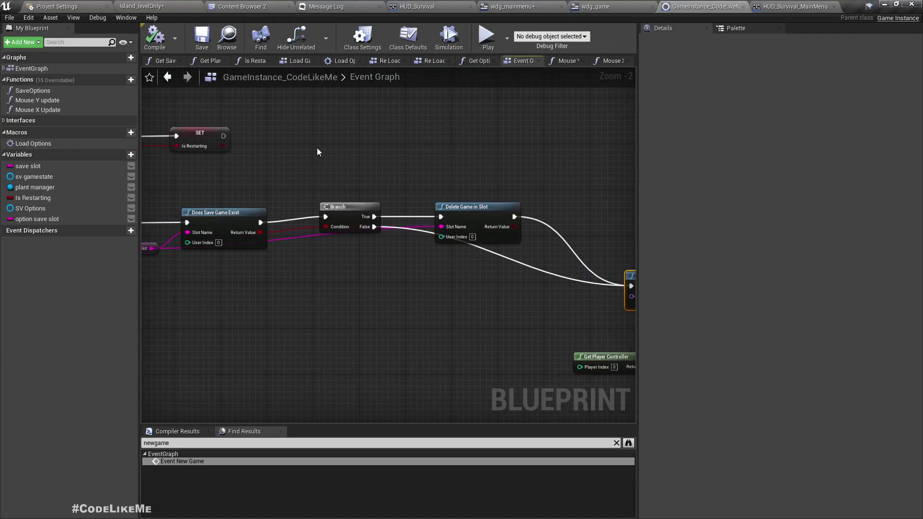
pyautogui.moveTo(468, 261); pyautogui.dragTo(468, 260)
pyautogui.moveTo(535, 295); pyautogui.dragTo(318, 263, button='right')
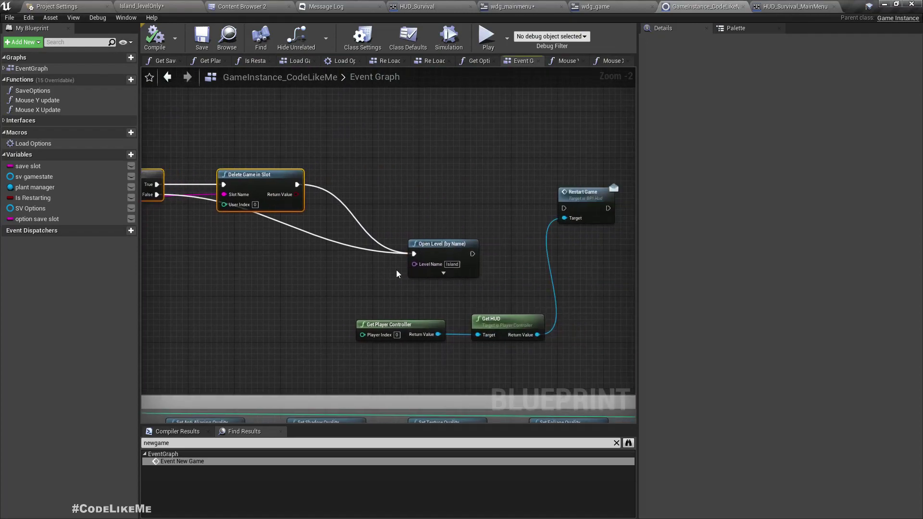
pyautogui.moveTo(447, 248); pyautogui.dragTo(539, 254)
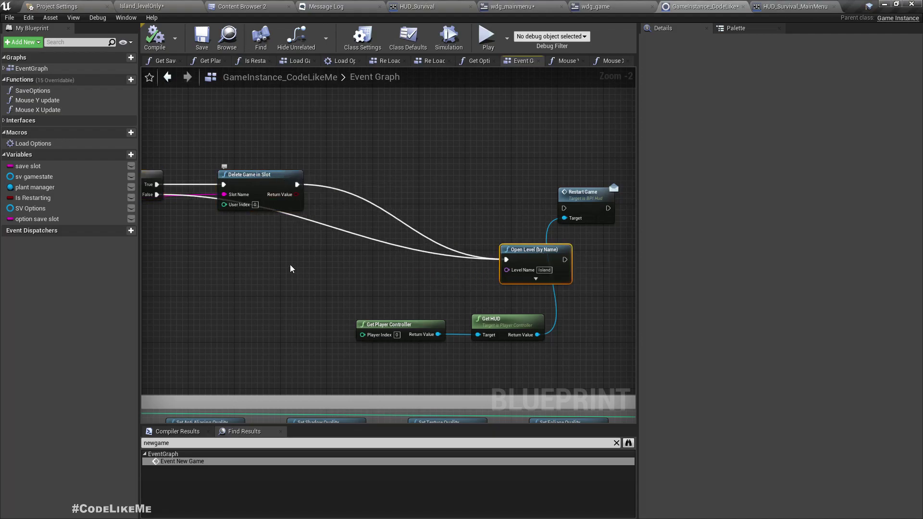
# - Insert a Delay node between Delete Game in Slot and Open Level (by Name)
pyautogui.moveTo(306, 262); pyautogui.dragTo(359, 262, button='right')
pyautogui.moveTo(348, 184); pyautogui.dragTo(425, 220)
pyautogui.write('dele')
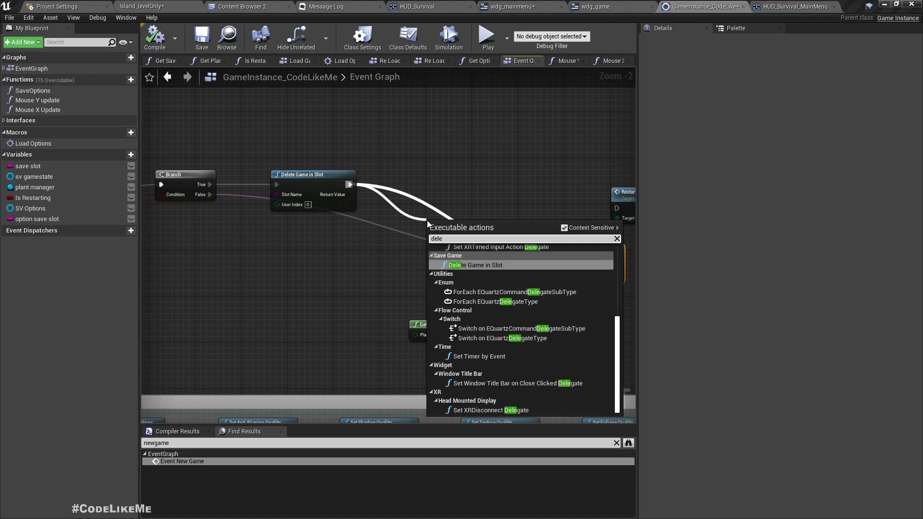
pyautogui.press('BackSpace')
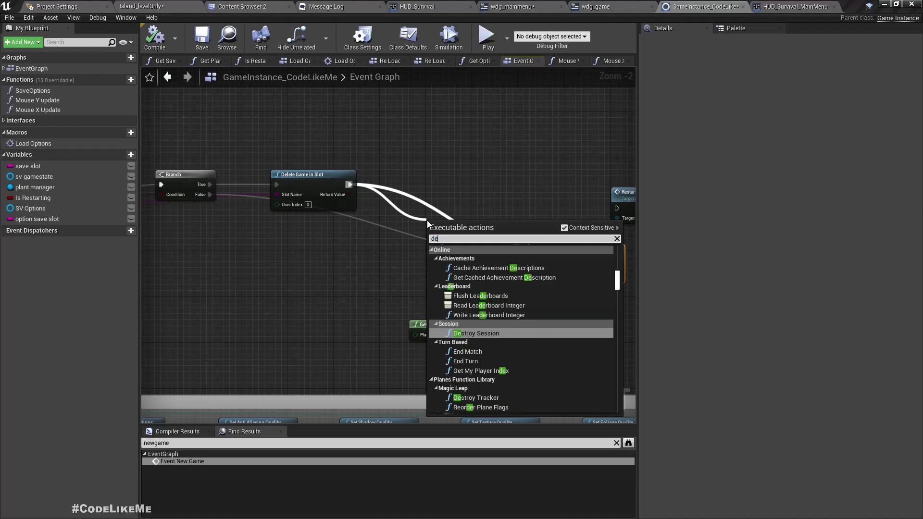
pyautogui.write('ay')
pyautogui.press('Return')
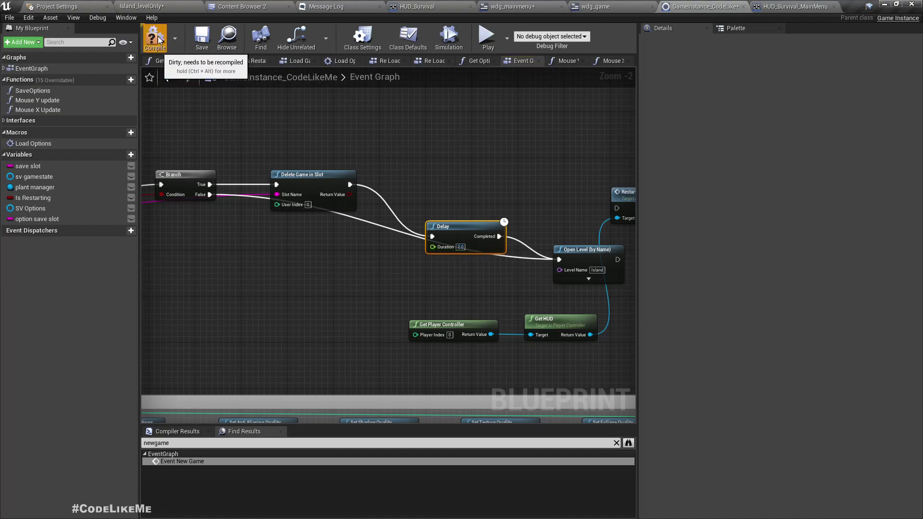
# - Play Island_levelOnly full screen, start a new game, and sleep on the stone block beside the pond to save the game
pyautogui.click(158, 5)
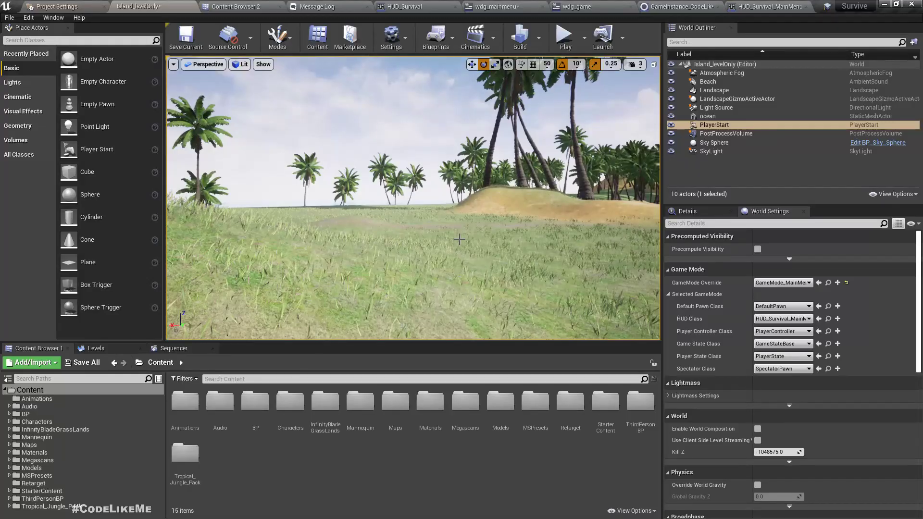
pyautogui.press('F11')
pyautogui.hotkey('alt', 'p')
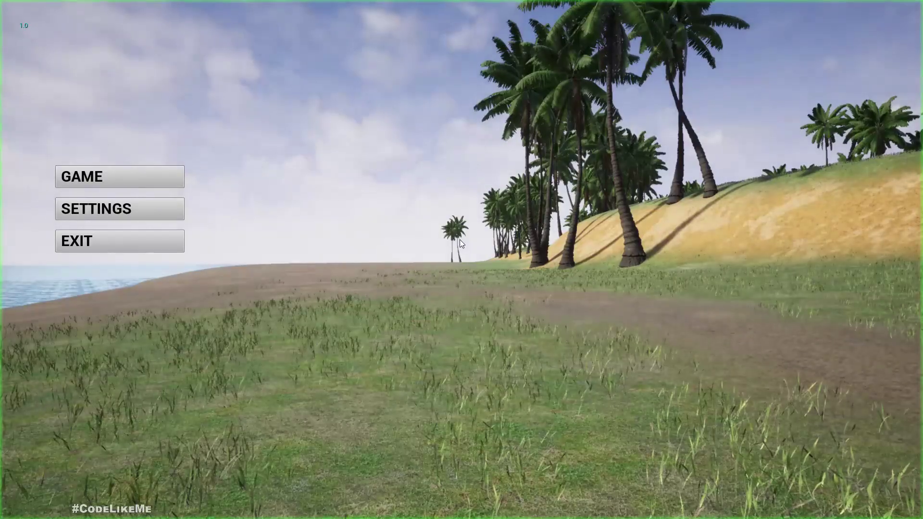
pyautogui.click(93, 186)
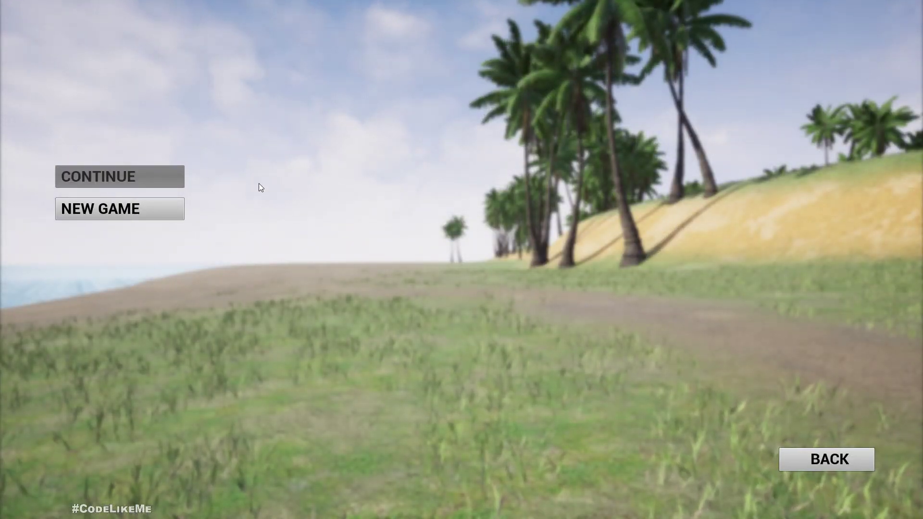
pyautogui.click(146, 215)
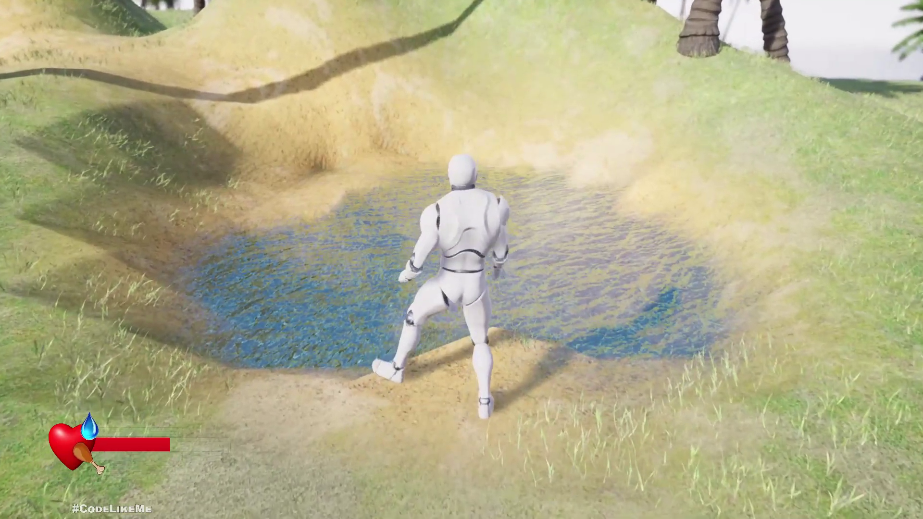
pyautogui.press('w')
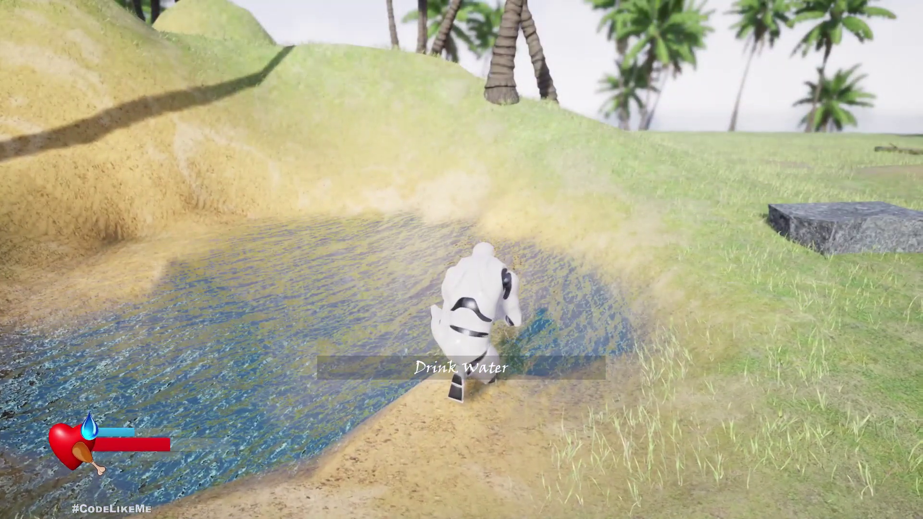
pyautogui.press('w')
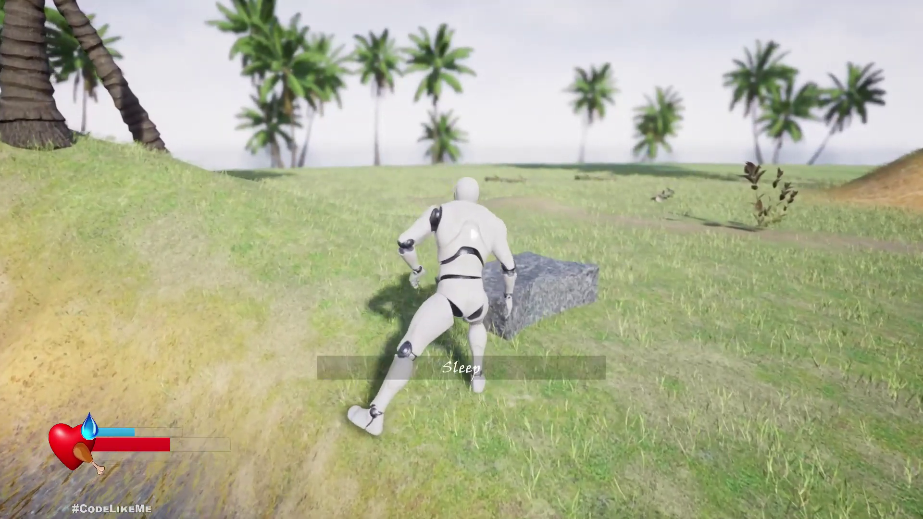
pyautogui.press('space')
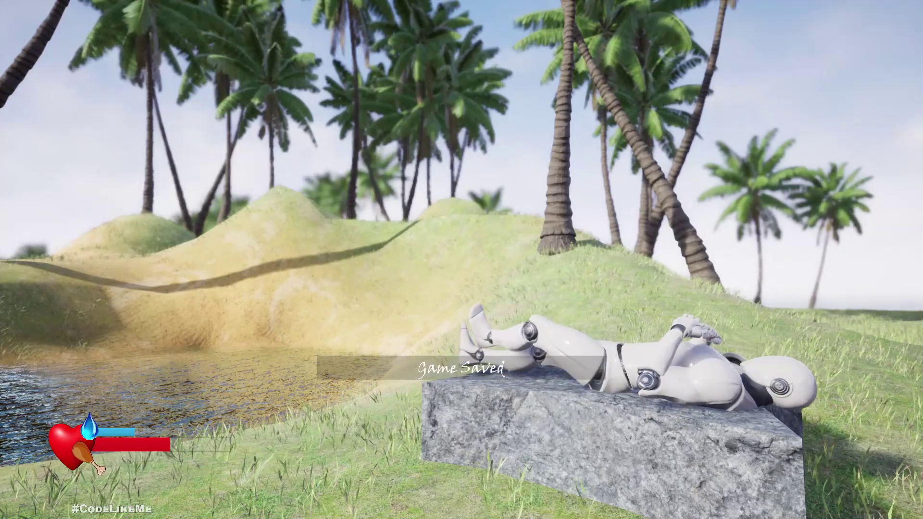
pyautogui.press('Escape')
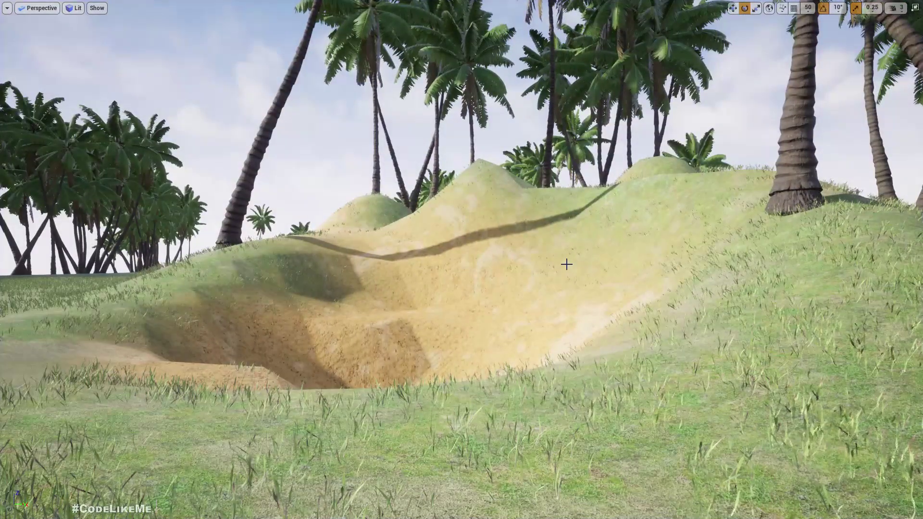
# - Play the level in the normal editor viewport and open the Game page to check whether Continue is available
pyautogui.press('F11')
pyautogui.hotkey('alt', 'p')
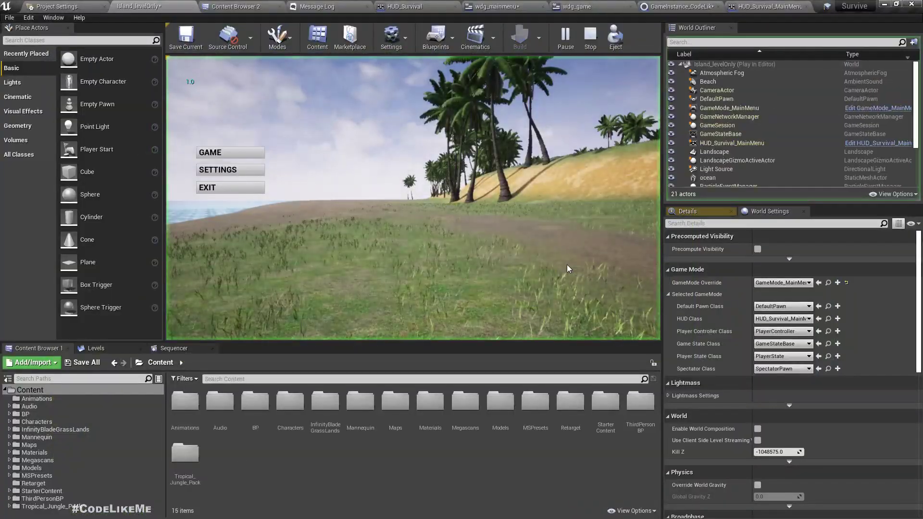
pyautogui.click(222, 154)
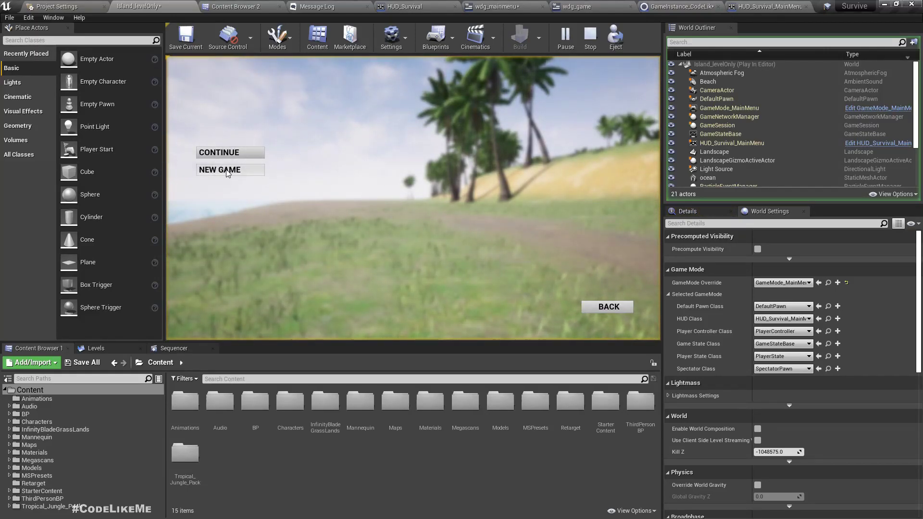
pyautogui.press('Escape')
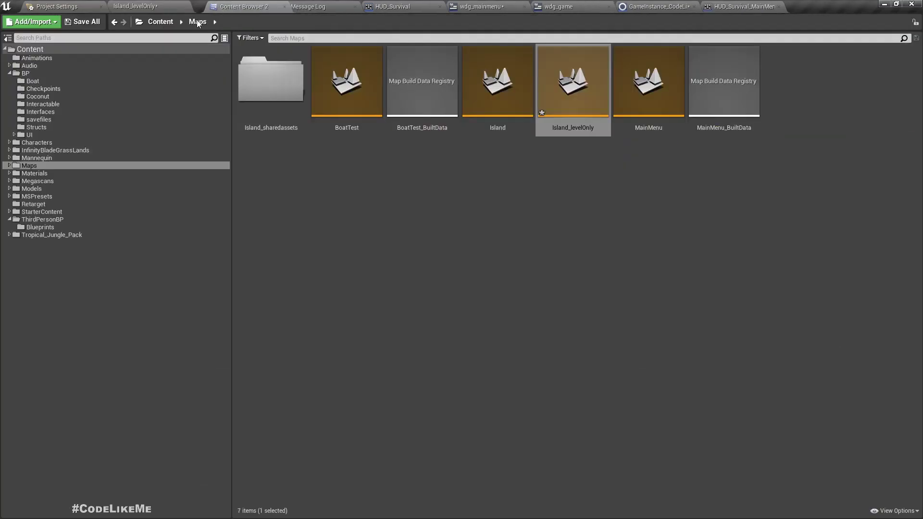
# - Show the Content folder in File Explorer, open the project's Saved/SaveGames folder, and select ch_properties.sav
pyautogui.click(42, 51)
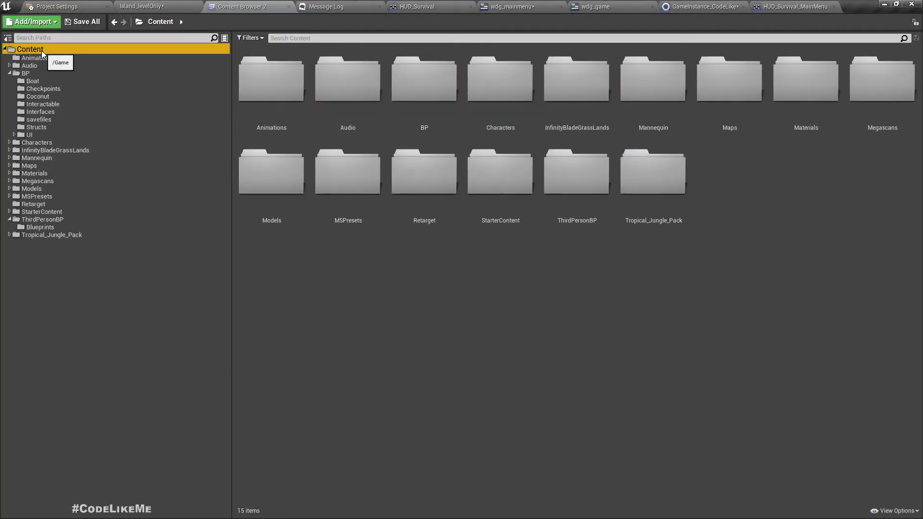
pyautogui.rightClick(41, 50)
pyautogui.click(67, 99)
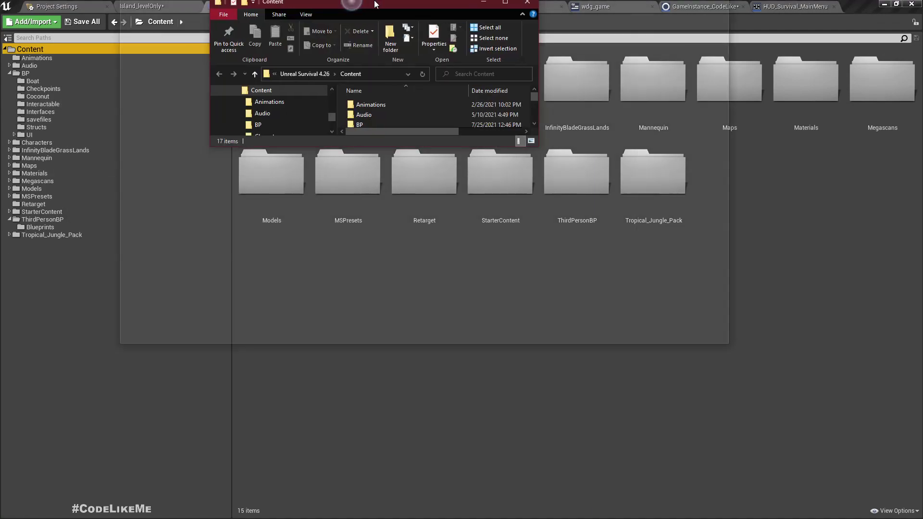
pyautogui.moveTo(375, 4); pyautogui.dragTo(374, 0)
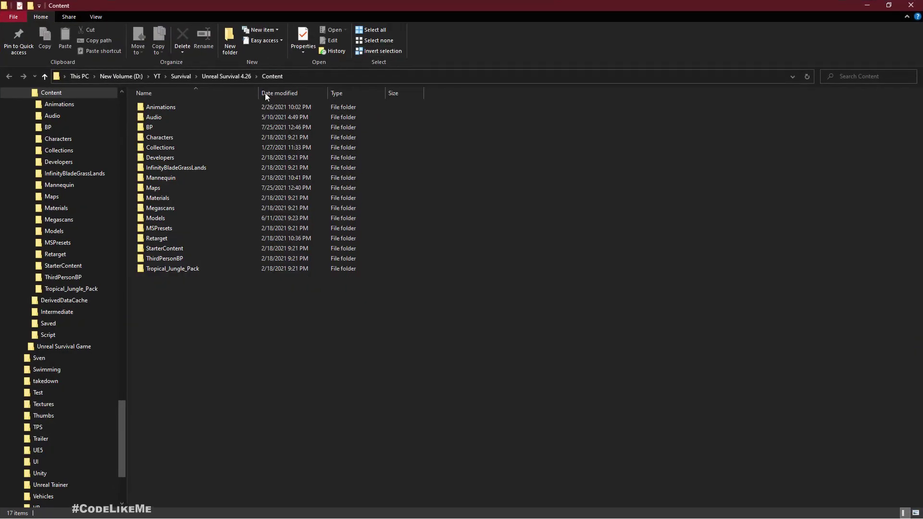
pyautogui.click(228, 77)
pyautogui.doubleClick(154, 147)
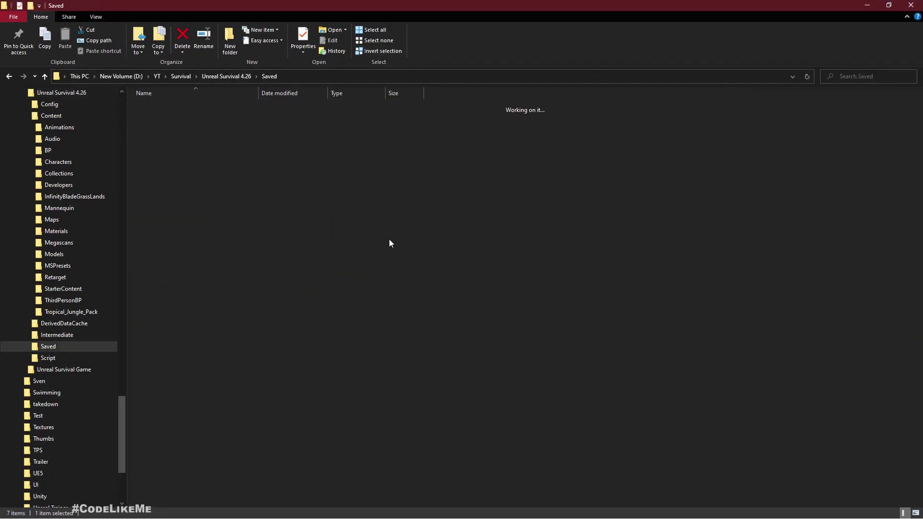
pyautogui.doubleClick(169, 160)
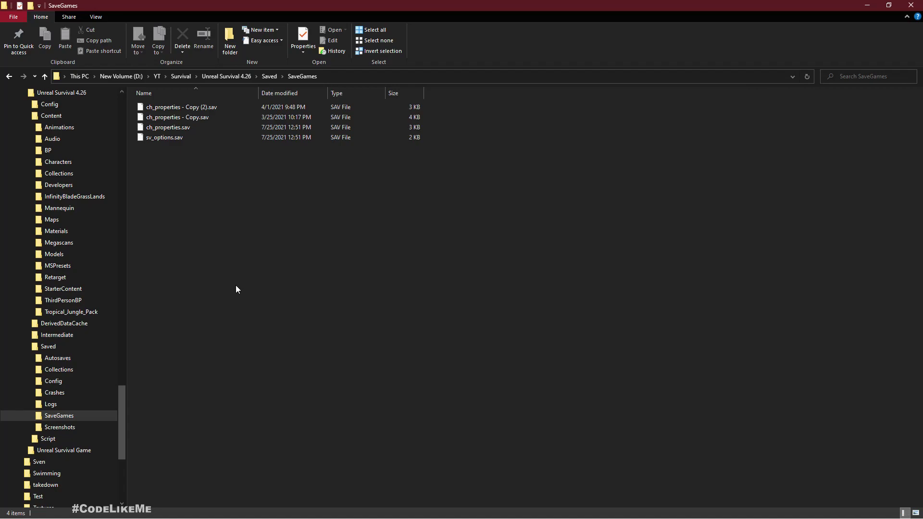
pyautogui.click(166, 127)
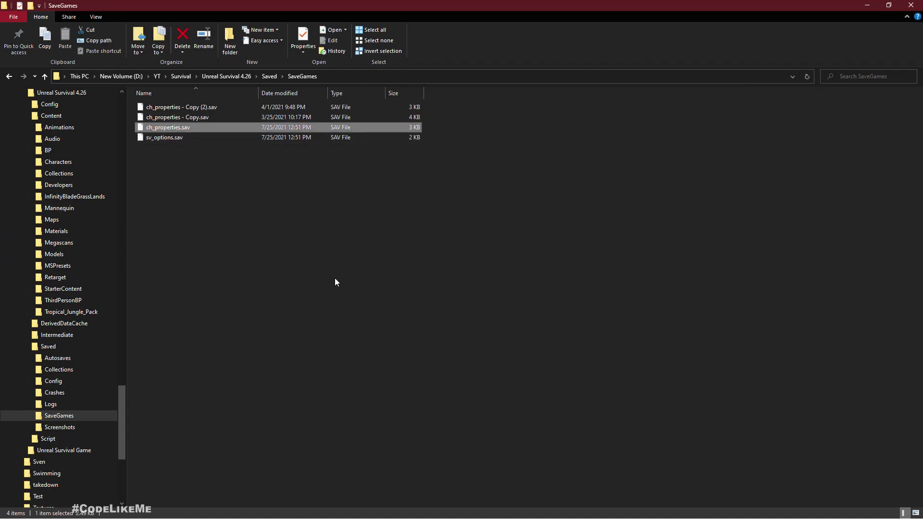
# - Duplicate ch_properties.sav in the SaveGames folder and rename the copy to ch_properties - bkp.sav
pyautogui.hotkey('ctrl', 'v')
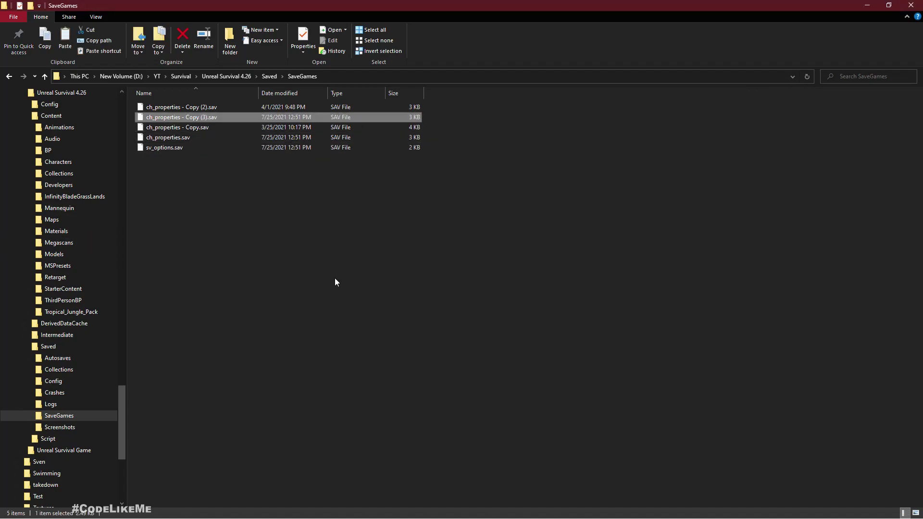
pyautogui.click(207, 117)
pyautogui.click(207, 118)
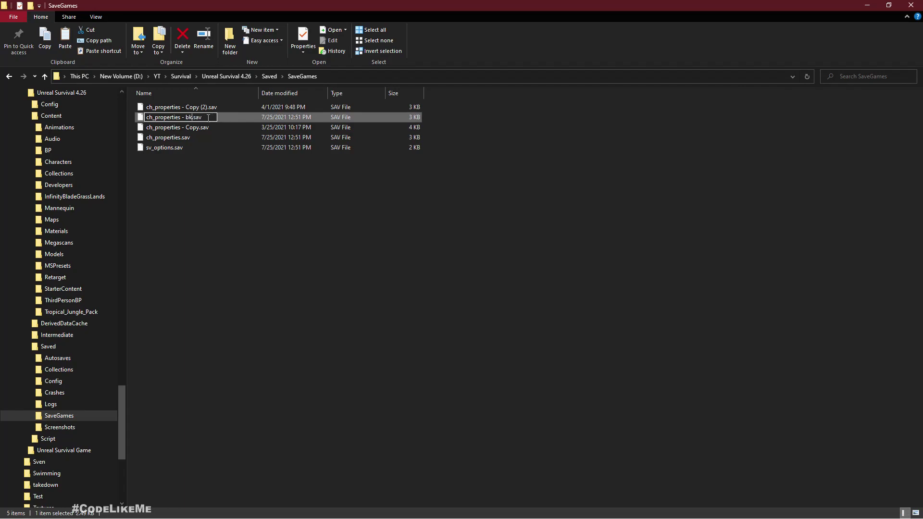
pyautogui.press('Return')
pyautogui.hotkey('alt', 'Tab')
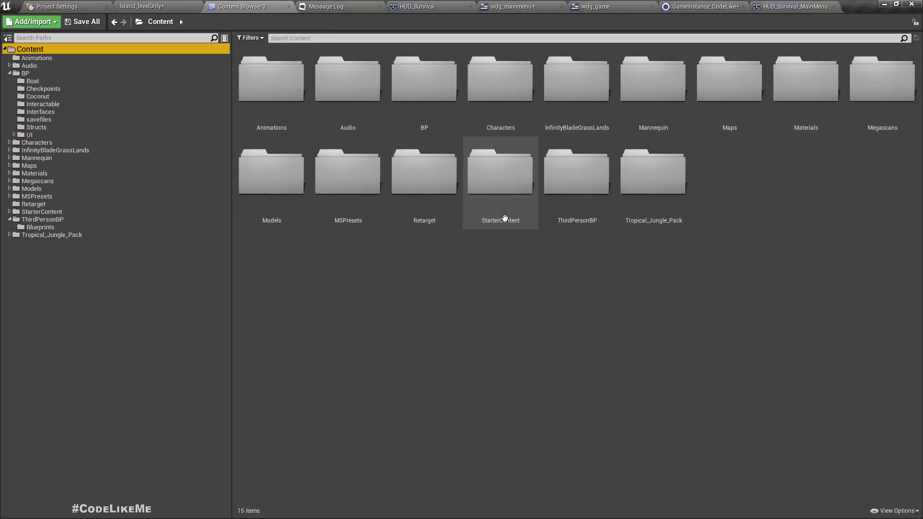
pyautogui.hotkey('alt', 'Tab')
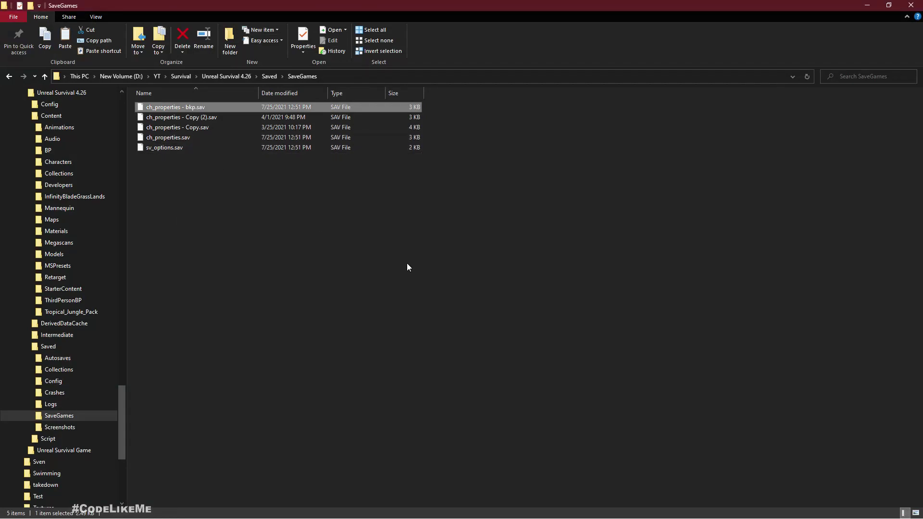
# - Switch to Unreal Editor, play Island_levelOnly full screen, and test New Game from the Game page to check where the character starts
pyautogui.hotkey('alt', 'Tab')
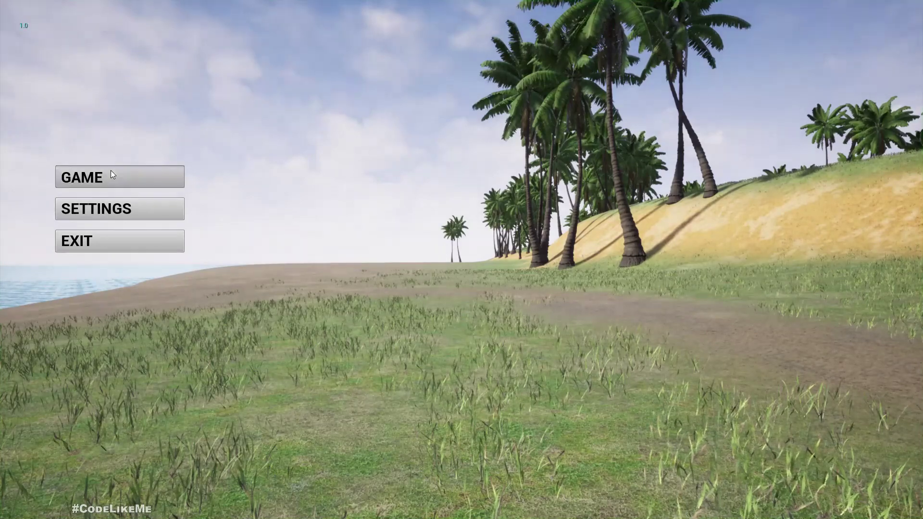
pyautogui.click(112, 174)
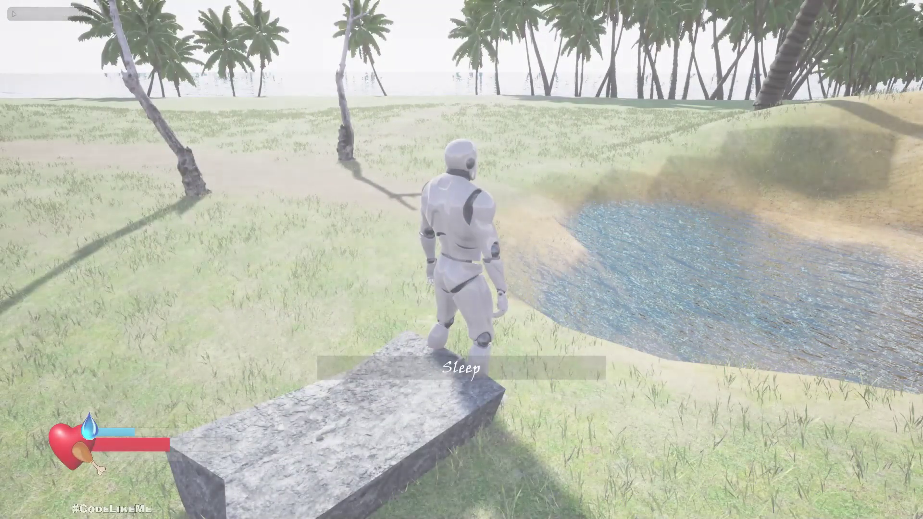
pyautogui.press('Escape')
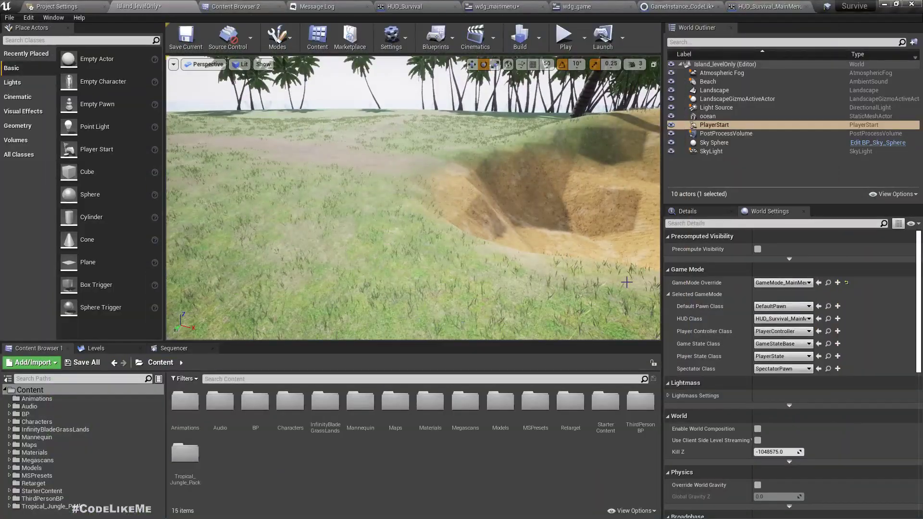
# - Delete the Delay node in GameInstance_CodeLikeMe's Event Graph and connect Delete Game in Slot directly to Open Level (by Name)
pyautogui.hotkey('alt', 'Tab')
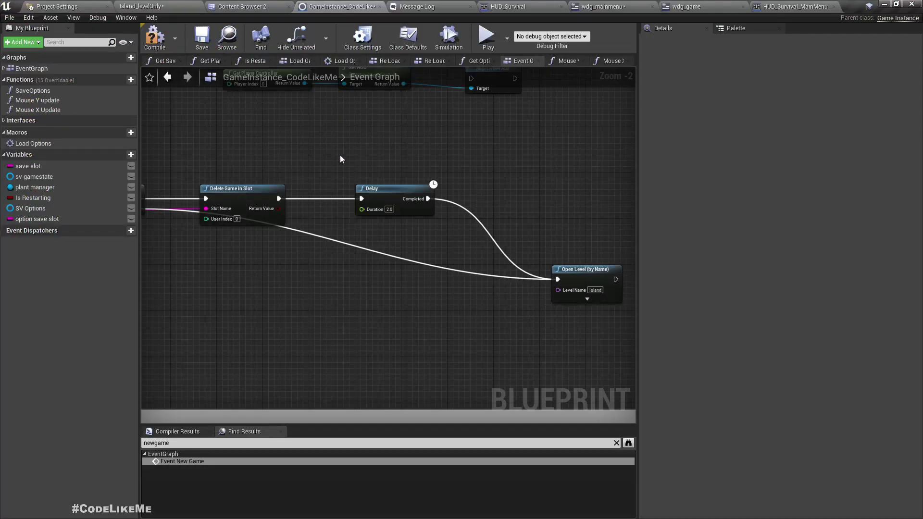
pyautogui.moveTo(240, 278); pyautogui.dragTo(210, 290, button='right')
pyautogui.click(372, 210)
pyautogui.press('Delete')
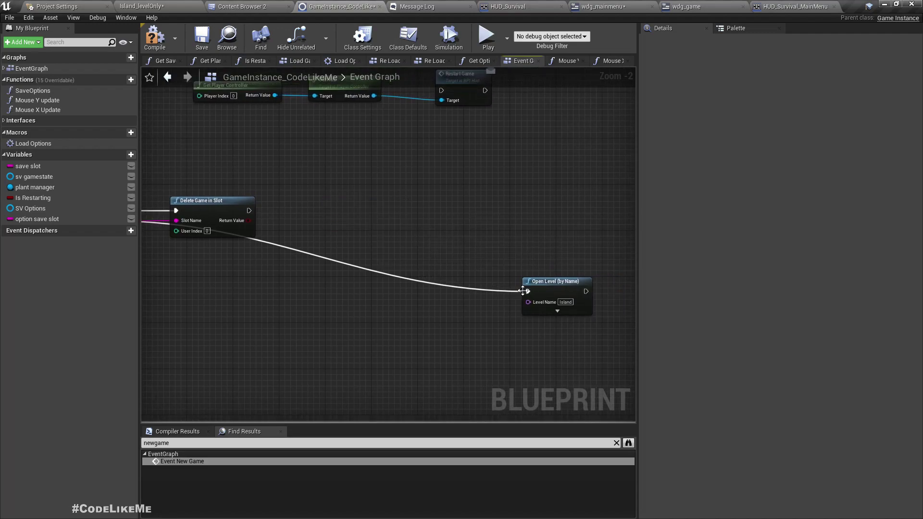
pyautogui.moveTo(526, 291); pyautogui.dragTo(250, 211)
# - Find references to the sv gamestate variable and examine where Get Saved Data sets it
pyautogui.moveTo(179, 161); pyautogui.dragTo(338, 201, button='right')
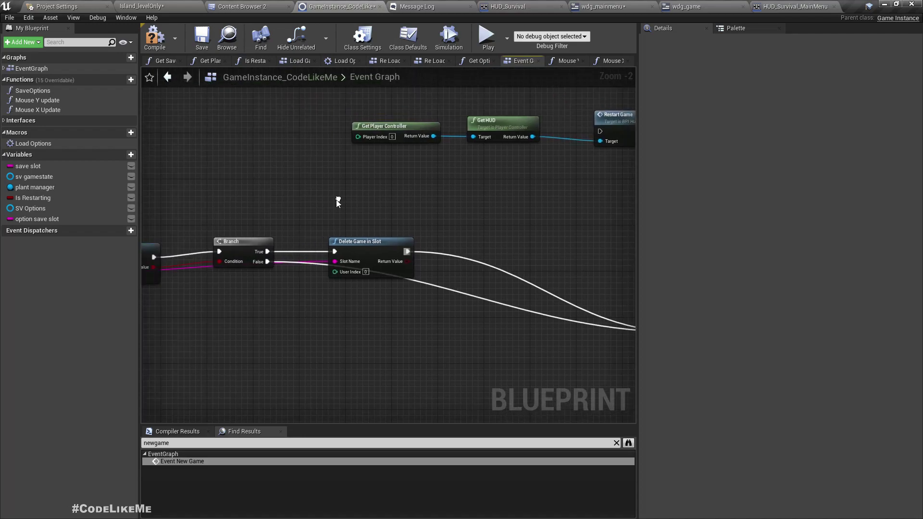
pyautogui.click(26, 177)
pyautogui.rightClick(26, 176)
pyautogui.click(50, 192)
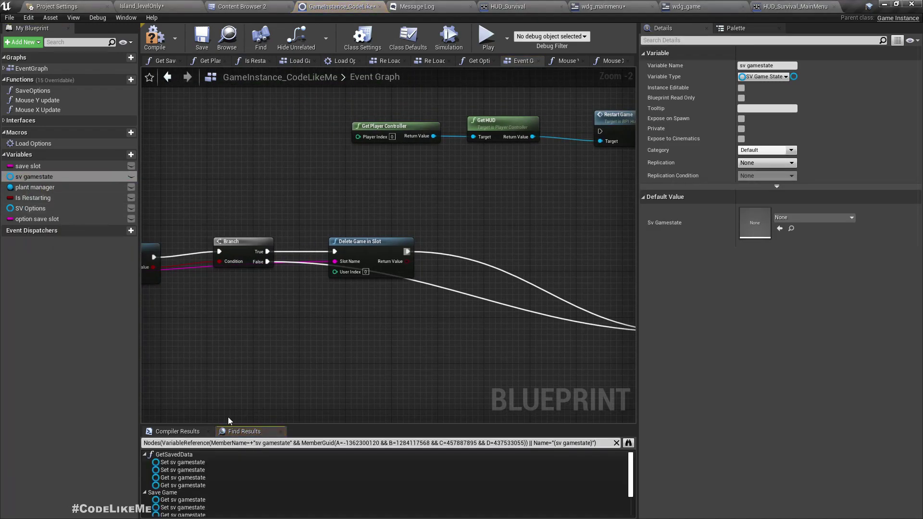
pyautogui.doubleClick(186, 462)
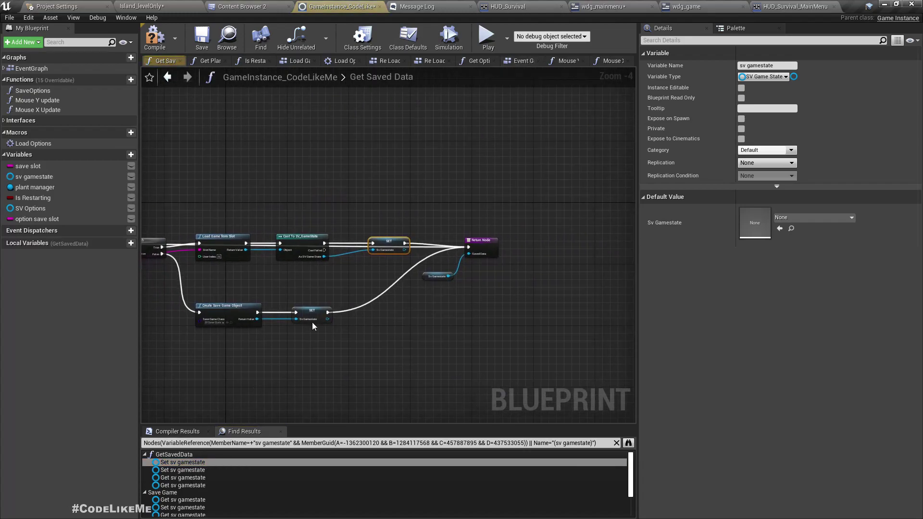
pyautogui.moveTo(337, 271); pyautogui.dragTo(580, 256, button='right')
pyautogui.scroll(-3, 579, 255)
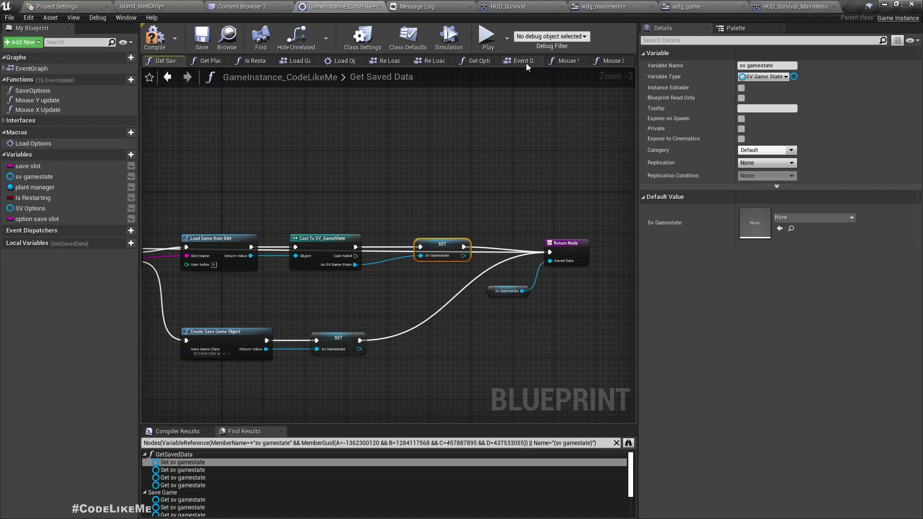
# - Insert an empty Set Sv Gamestate node between Delete Game in Slot and Open Level (by Name) in the Event Graph
pyautogui.click(512, 62)
pyautogui.moveTo(498, 244); pyautogui.dragTo(301, 210, button='right')
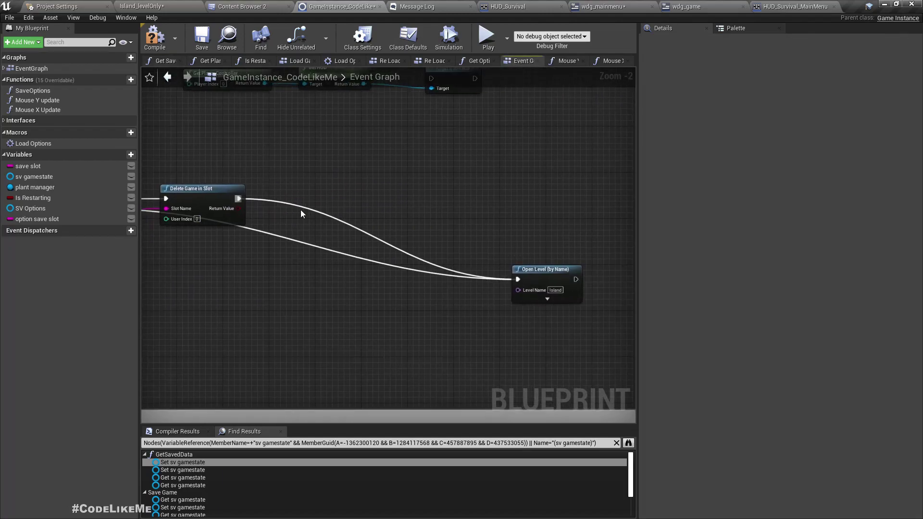
pyautogui.moveTo(237, 198); pyautogui.dragTo(312, 210)
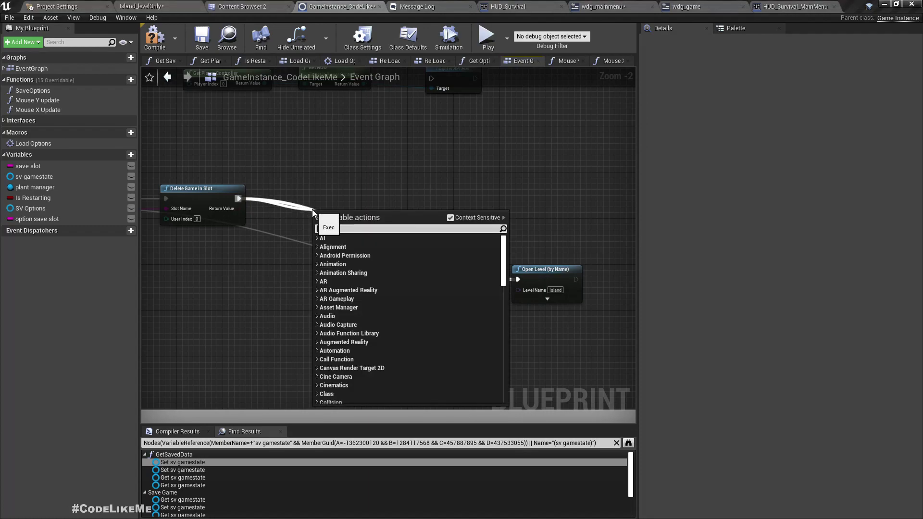
pyautogui.write('set save')
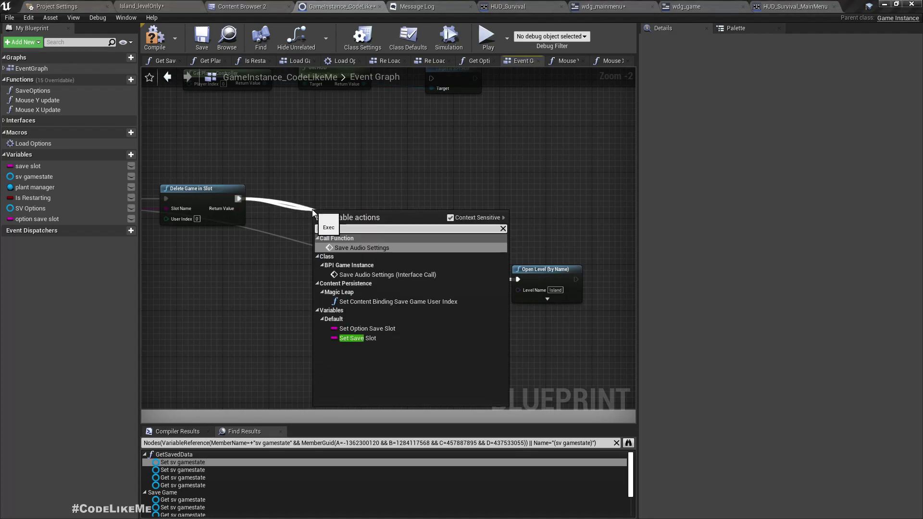
pyautogui.press('BackSpace')
pyautogui.press('BackSpace')
pyautogui.press('BackSpace')
pyautogui.press('BackSpace')
pyautogui.press('BackSpace')
pyautogui.press('BackSpace')
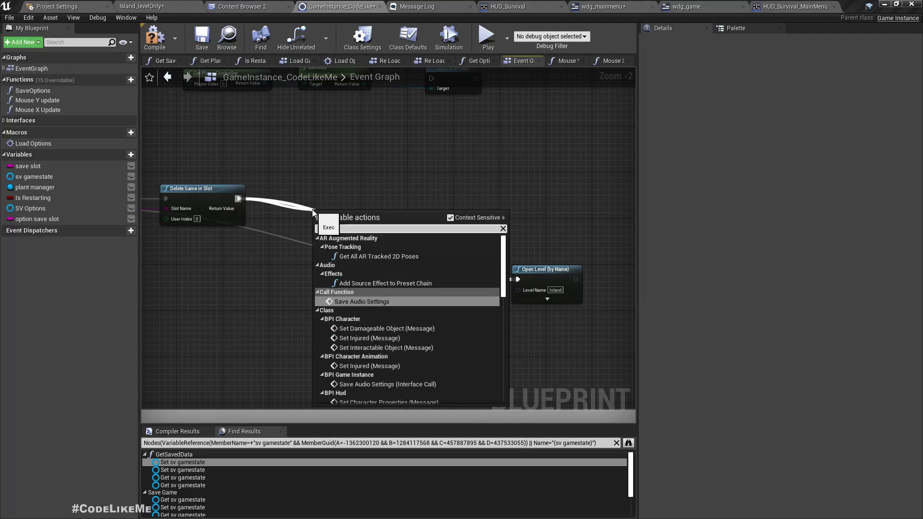
pyautogui.write('set sas')
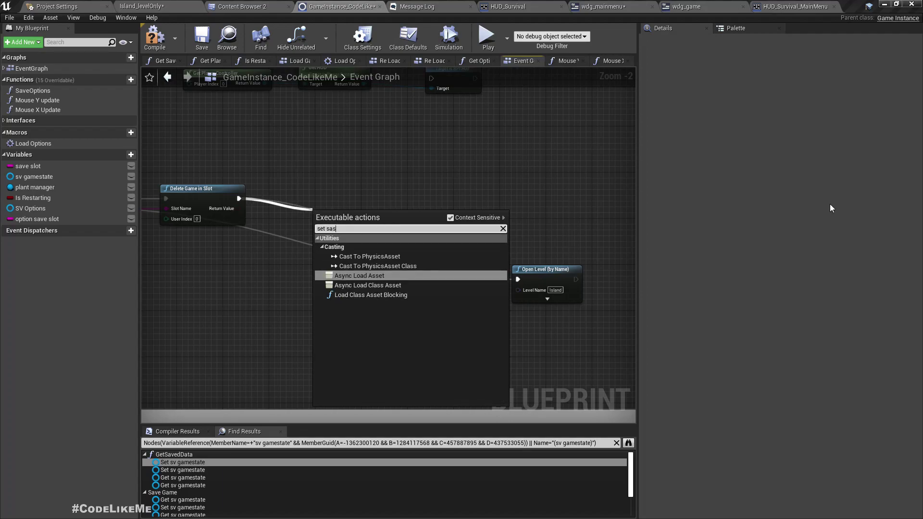
pyautogui.press('BackSpace')
pyautogui.press('BackSpace')
pyautogui.write('v ga')
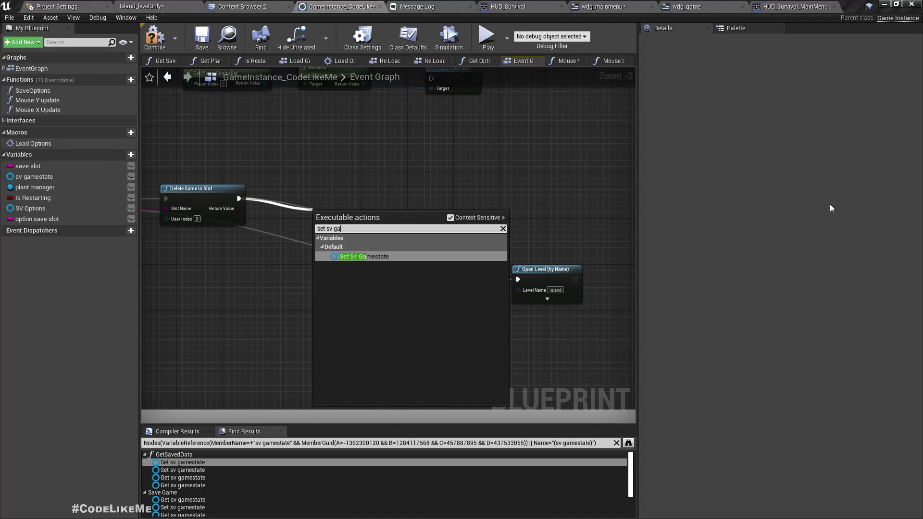
pyautogui.press('Return')
pyautogui.scroll(2, 361, 238)
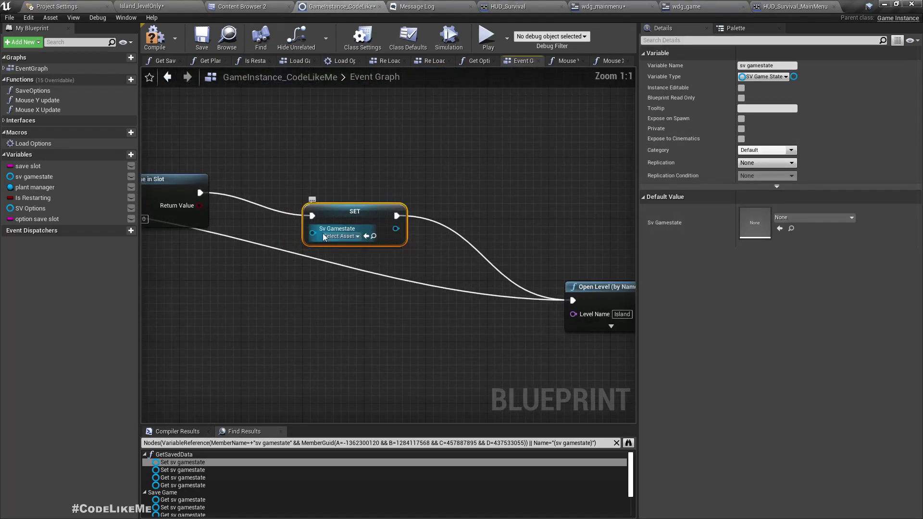
# - Switch to File Explorer, duplicate ch_properties - bkp.sav, and rename the copy to ch_properties.sav to restore the save
pyautogui.click(172, 4)
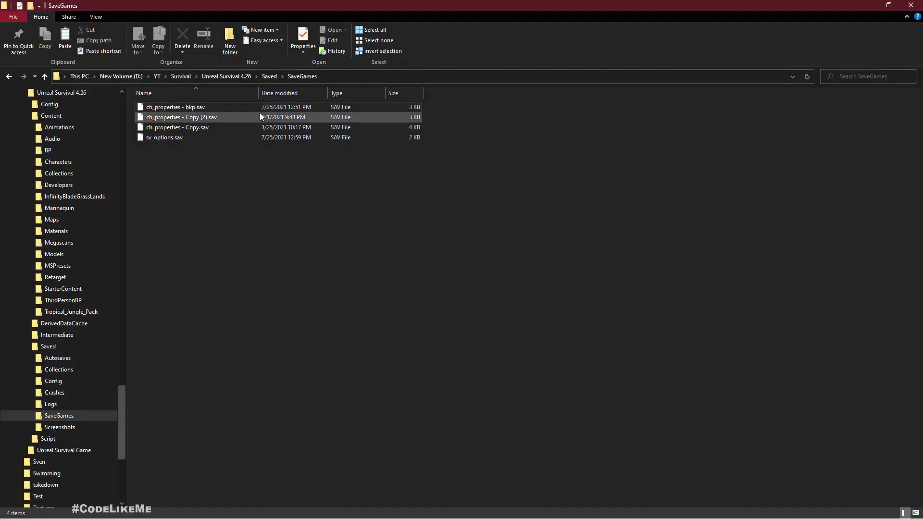
pyautogui.click(239, 110)
pyautogui.hotkey('ctrl', 'c')
pyautogui.hotkey('ctrl', 'v')
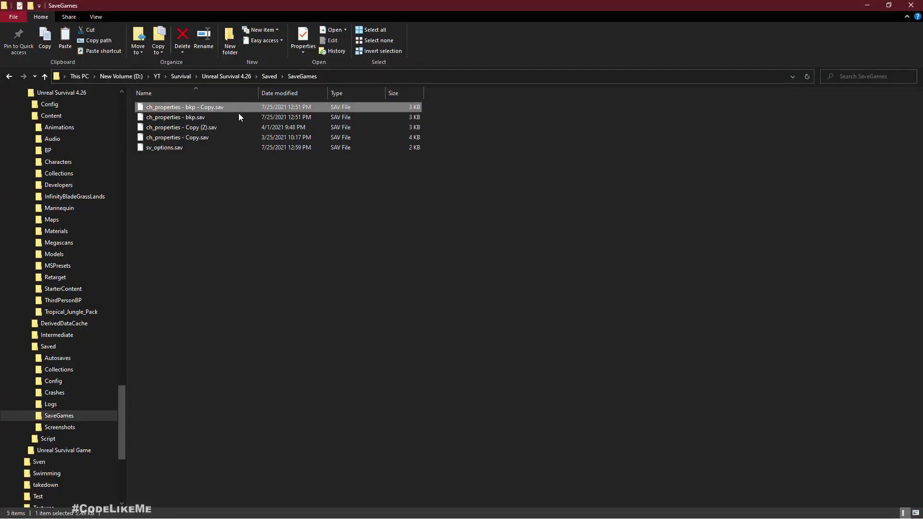
pyautogui.click(197, 105)
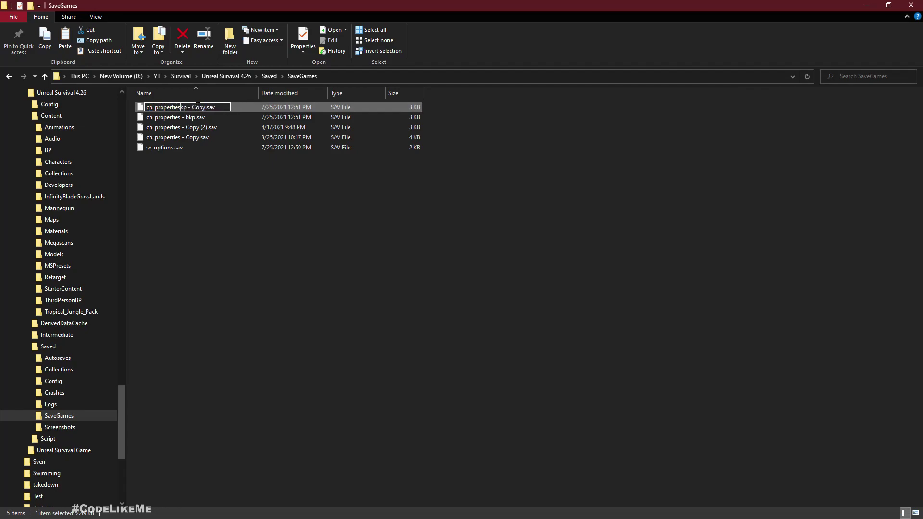
pyautogui.press('Return')
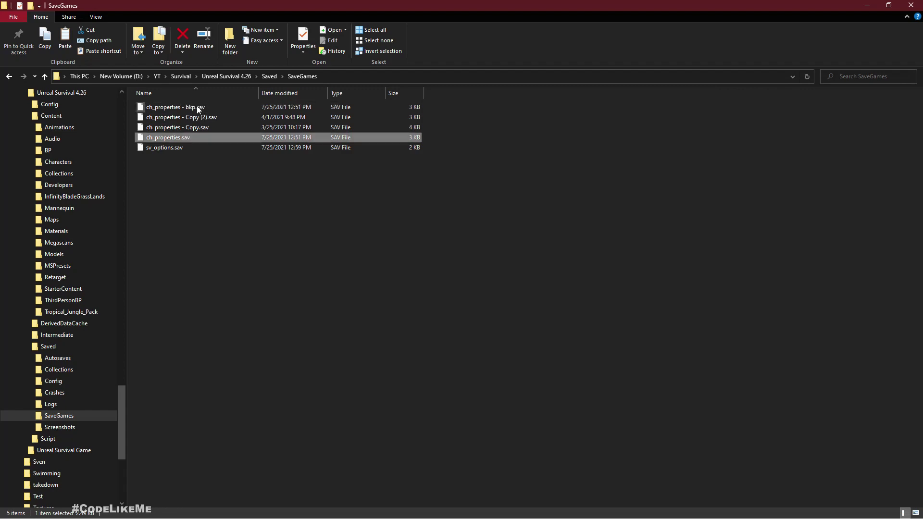
# - Return to Unreal Editor, play Island_levelOnly full screen, continue the saved game to check the restored position, and stop playing
pyautogui.hotkey('alt', 'Tab')
pyautogui.hotkey('alt', 'p')
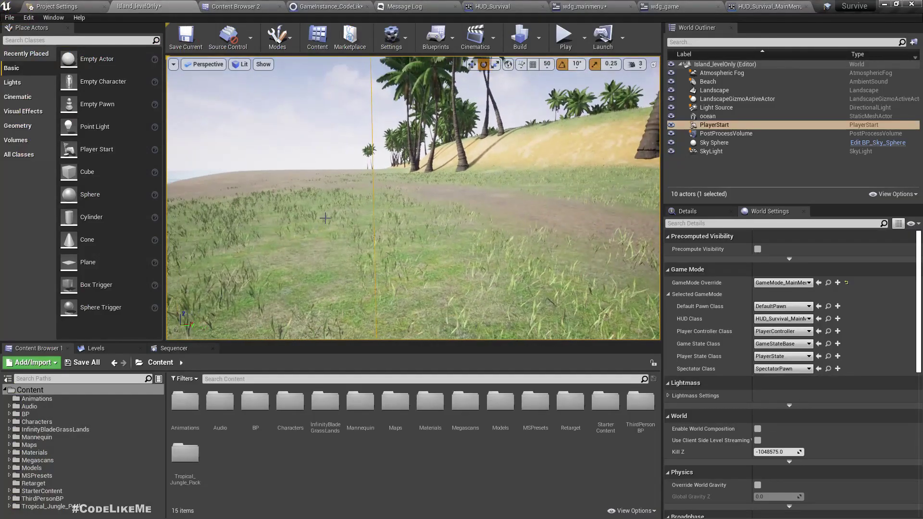
pyautogui.press('F11')
pyautogui.click(122, 176)
pyautogui.click(122, 177)
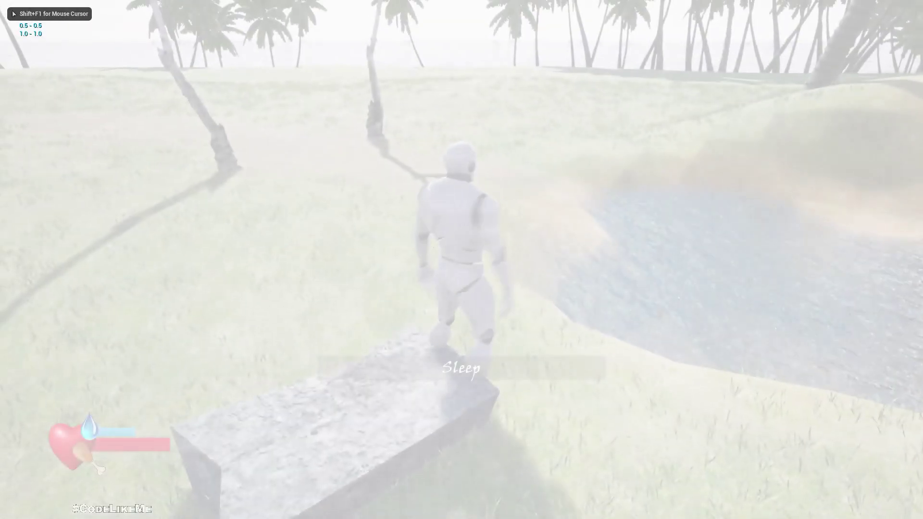
pyautogui.press('w')
pyautogui.hotkey('shift', 'F1')
pyautogui.press('Escape')
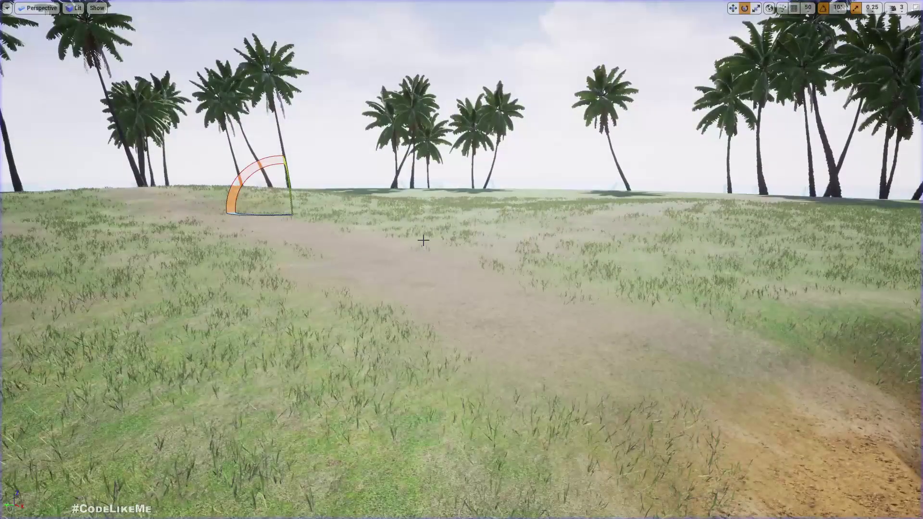
# - Play the level again, start a new game from the Game page, get the character up and walk forward, and stop playing
pyautogui.hotkey('alt', 'p')
pyautogui.click(170, 174)
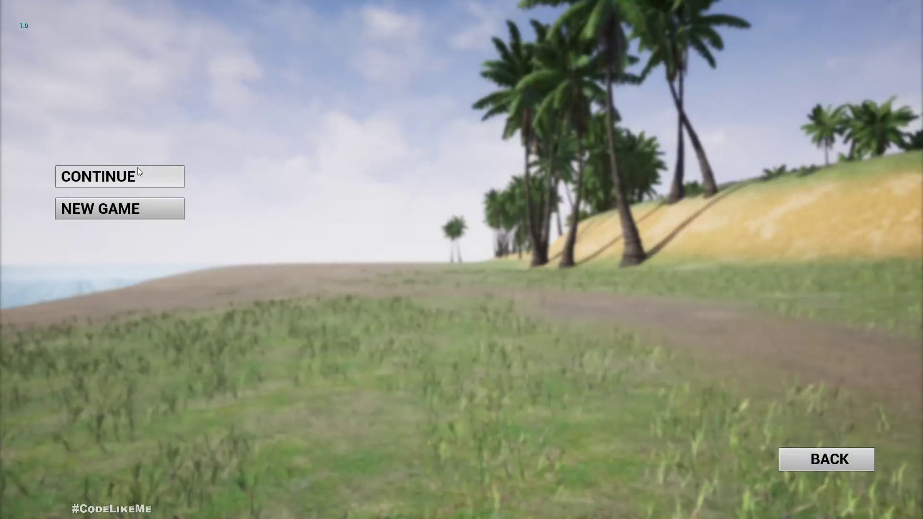
pyautogui.click(87, 210)
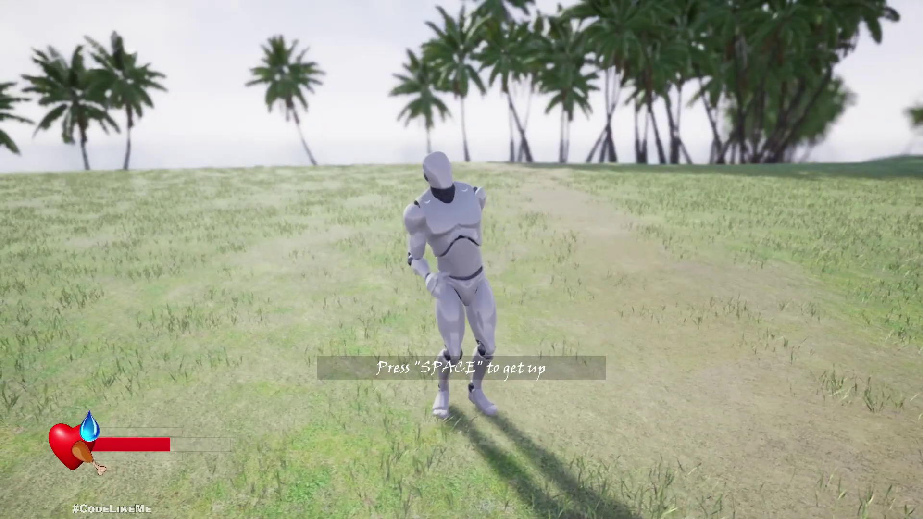
pyautogui.press('space')
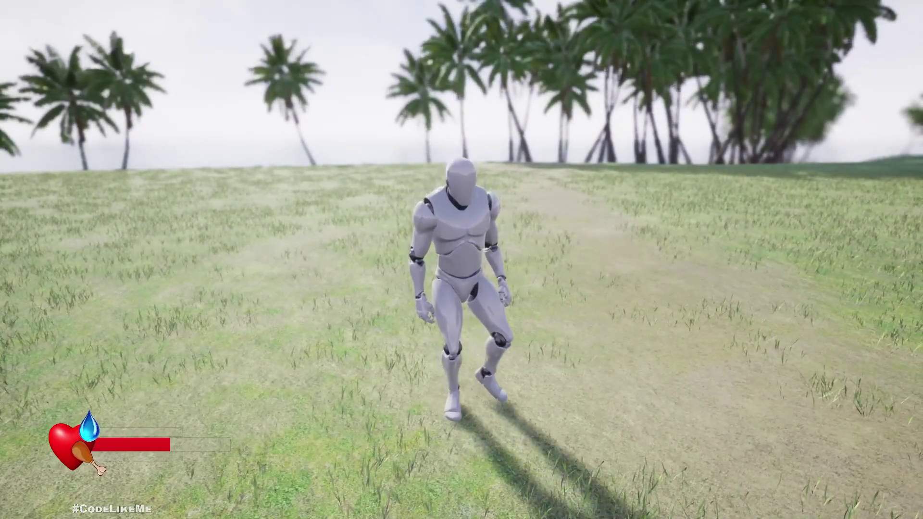
pyautogui.press('w')
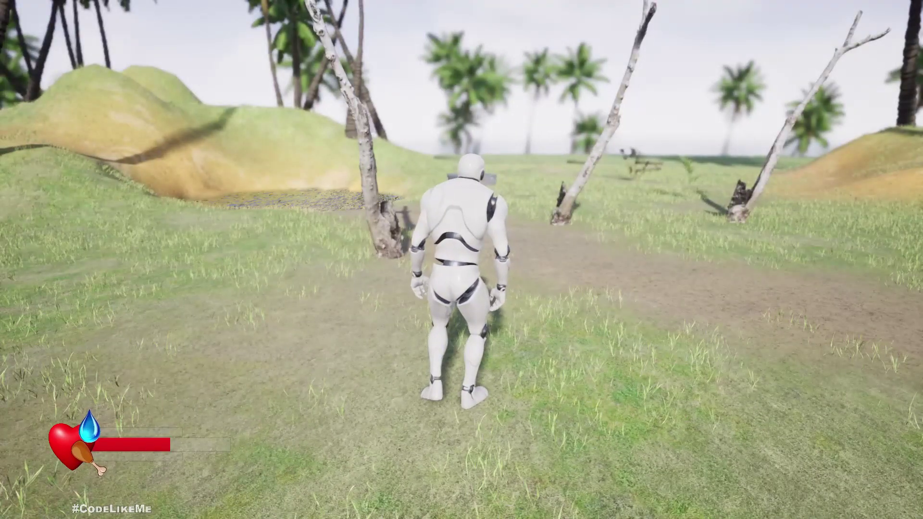
pyautogui.hotkey('shift', 'F1')
pyautogui.press('Escape')
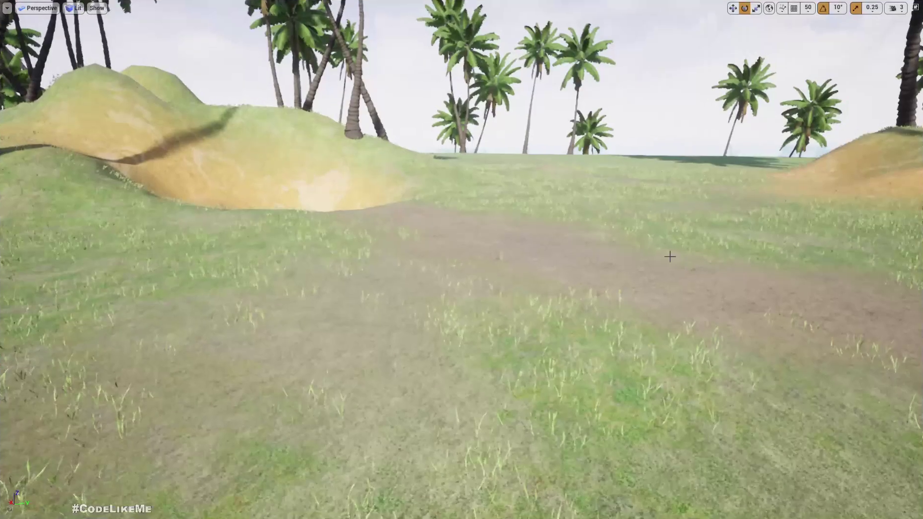
# - Play the level, start another new game, and open the in-game pause menu
pyautogui.hotkey('alt', 'p')
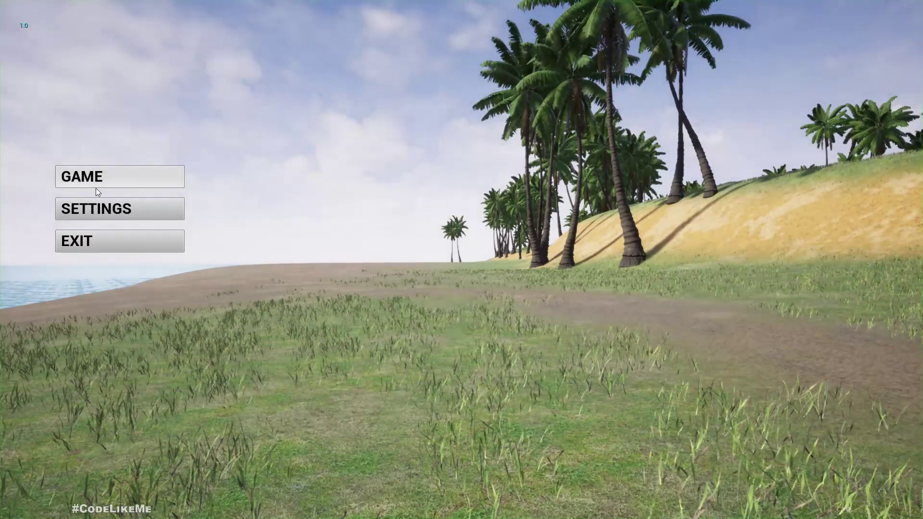
pyautogui.click(94, 177)
pyautogui.click(104, 210)
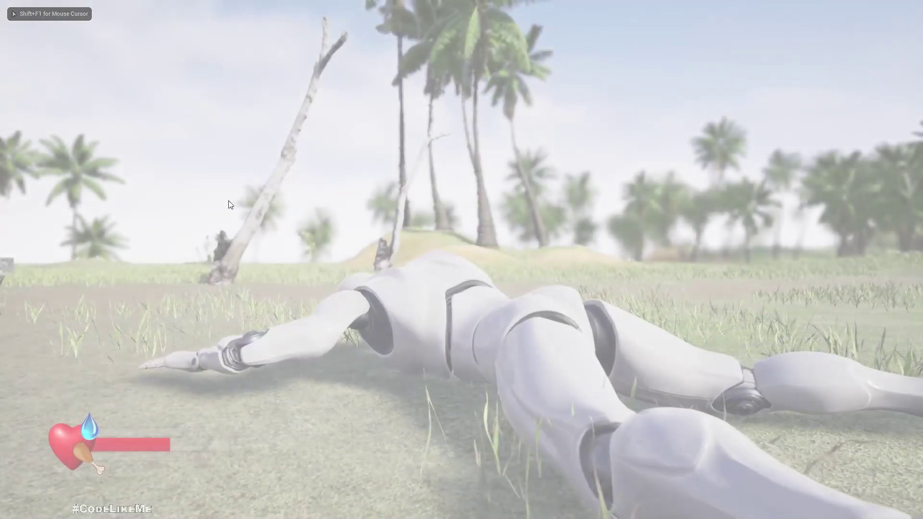
pyautogui.press('p')
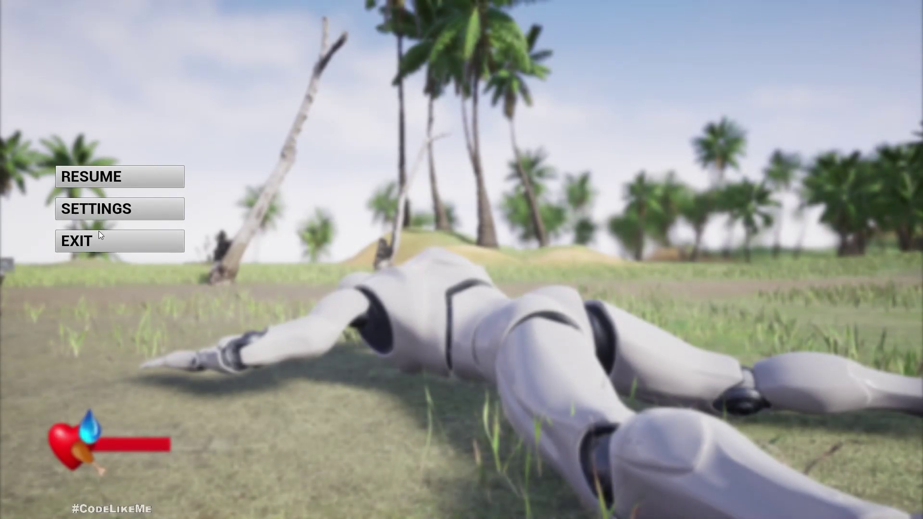
# - Exit the running game from the pause menu and confirm quitting
pyautogui.click(101, 243)
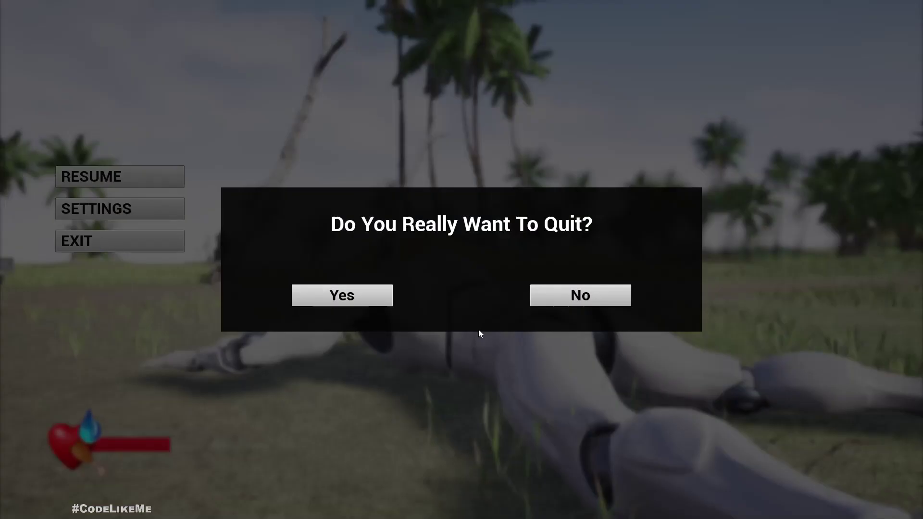
pyautogui.click(338, 302)
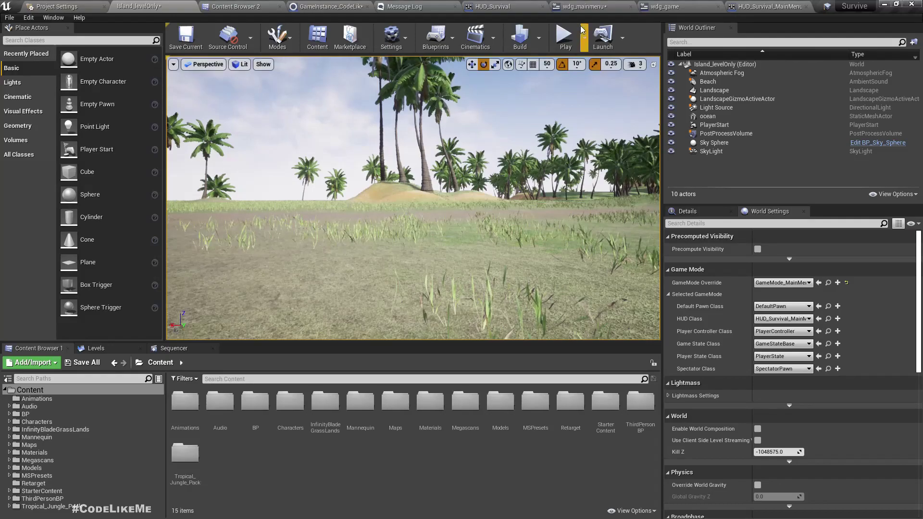
# - In wdg_mainmenu, duplicate the Exit button with its text inside the vertical box and move the copy up one place
pyautogui.click(584, 6)
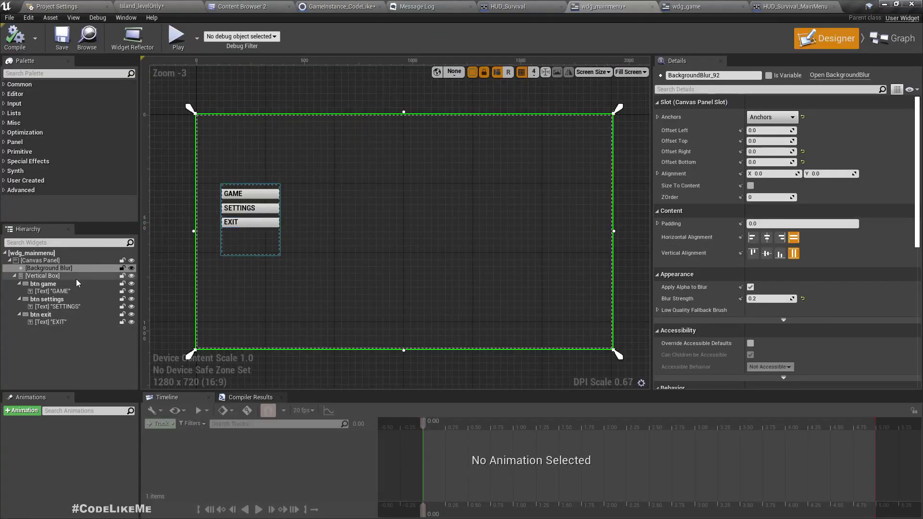
pyautogui.click(47, 314)
pyautogui.keyDown('ctrl'); pyautogui.click(51, 320); pyautogui.keyUp('ctrl')
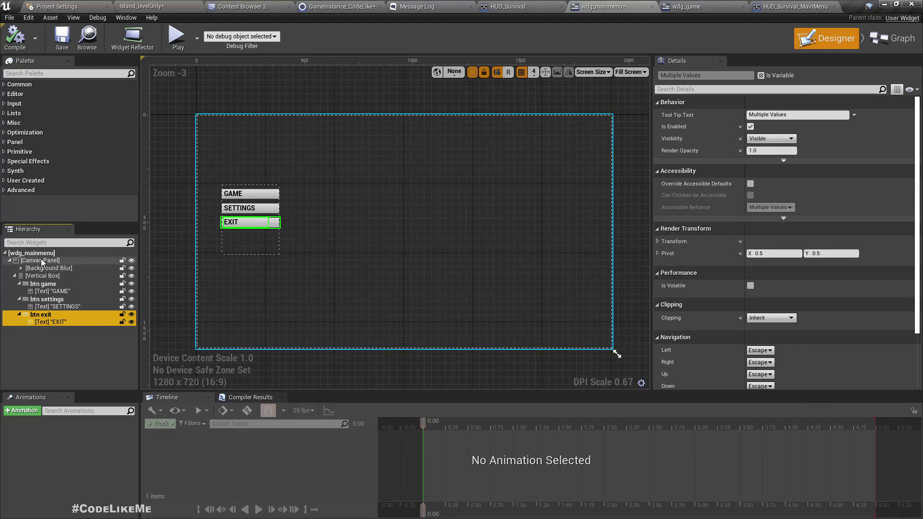
pyautogui.click(43, 276)
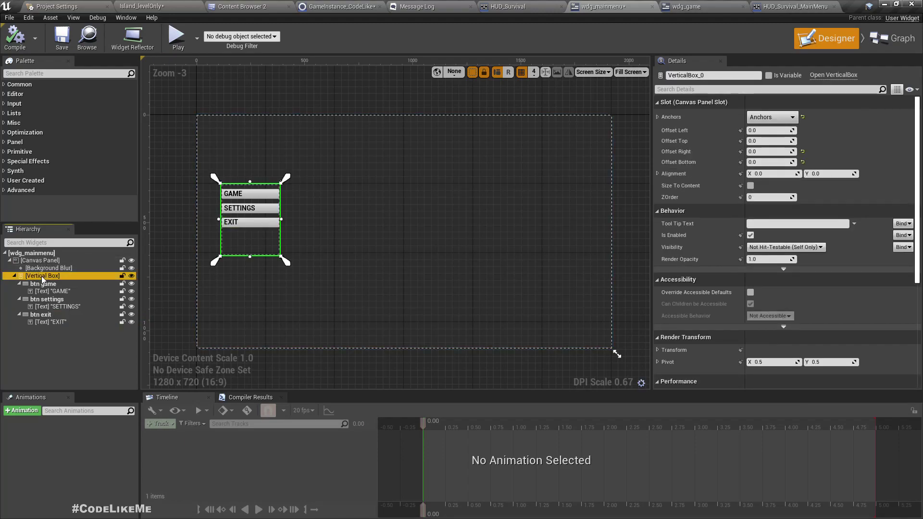
pyautogui.hotkey('ctrl', 'v')
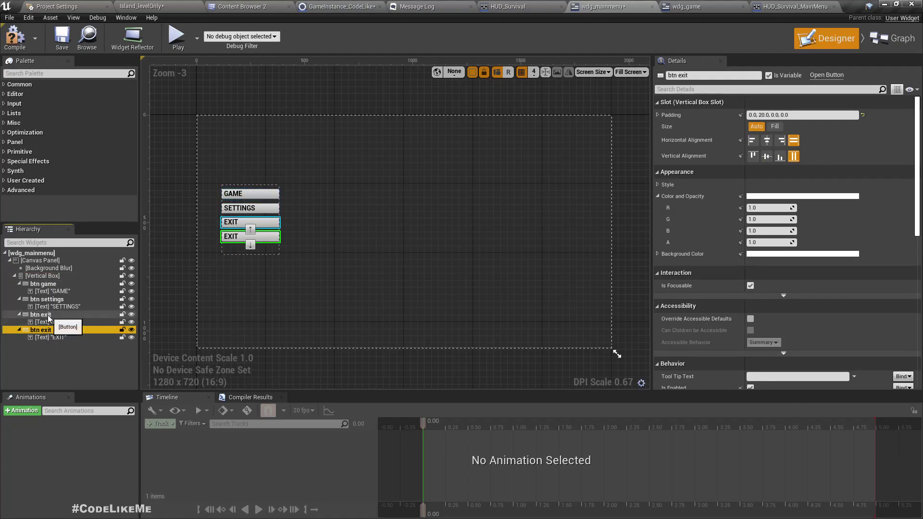
pyautogui.click(250, 229)
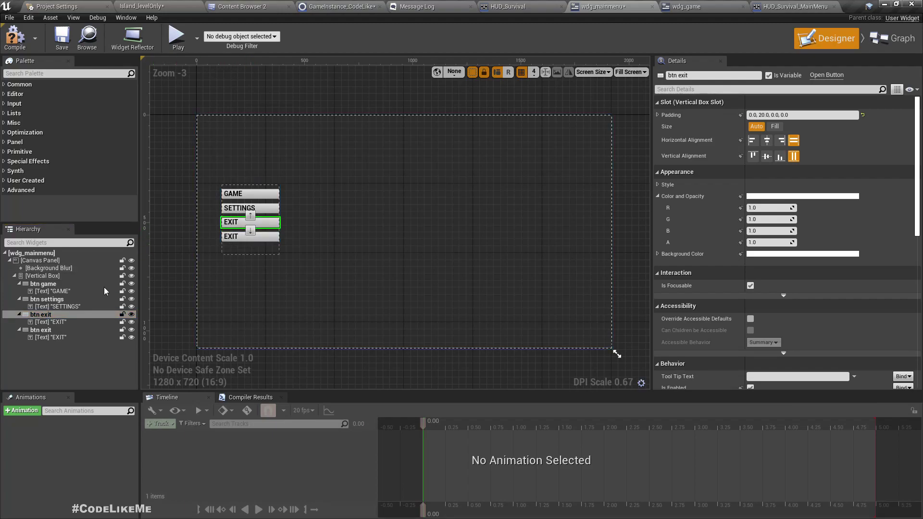
# - Rename the upper of the two Exit buttons in the hierarchy to btn mainmenu
pyautogui.click(56, 322)
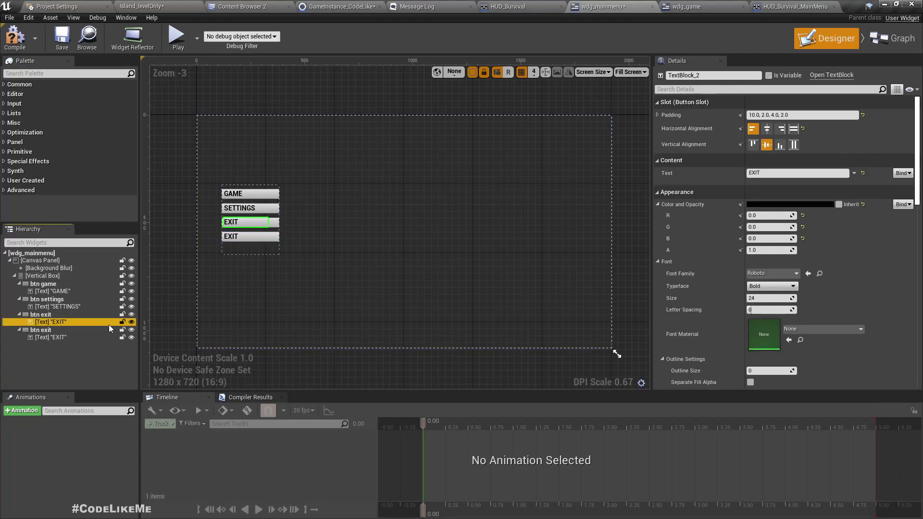
pyautogui.click(48, 315)
pyautogui.click(48, 315)
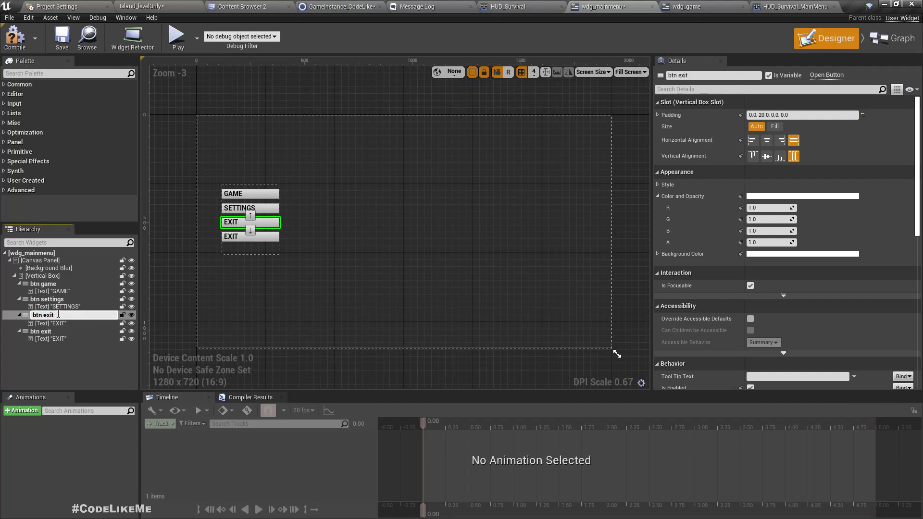
pyautogui.write('btn mainmenu')
pyautogui.press('Return')
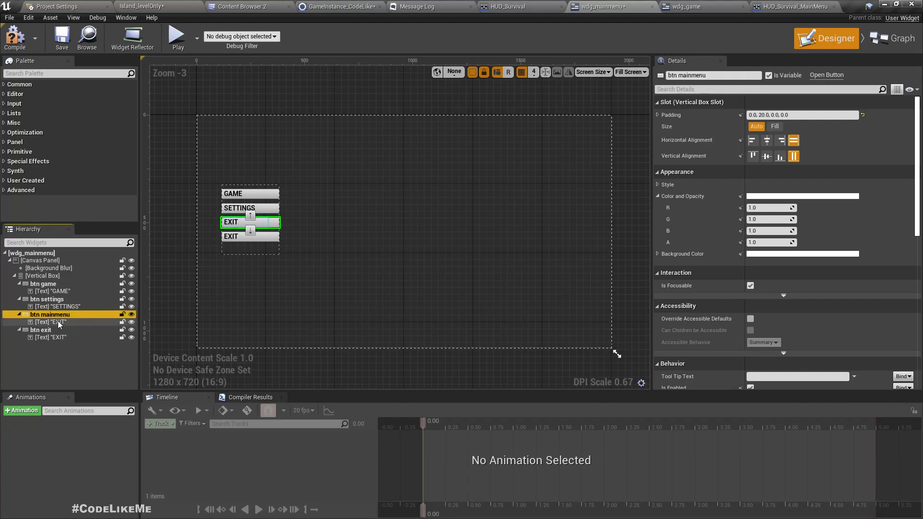
# - Change the btn mainmenu button's text to MAIN MENU
pyautogui.click(59, 323)
pyautogui.click(778, 174)
pyautogui.hotkey('ctrl', 'a')
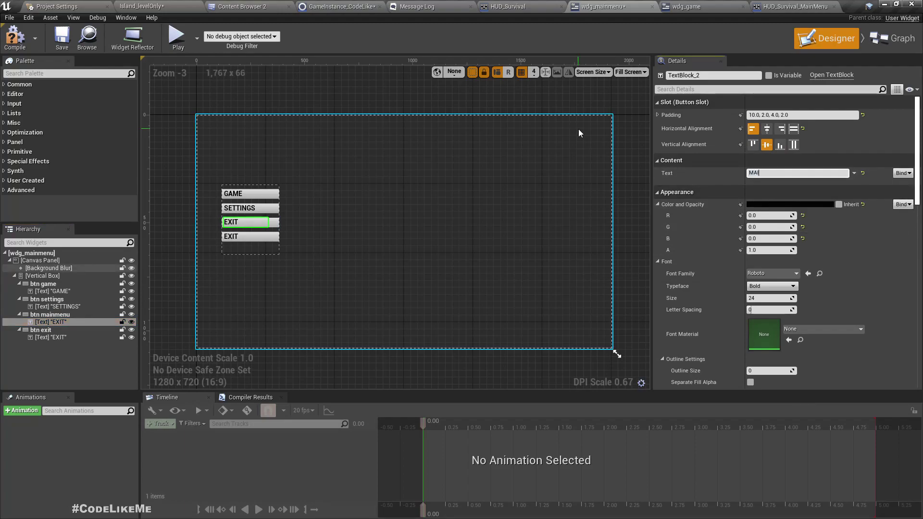
pyautogui.write('MAIN MENU')
pyautogui.press('Return')
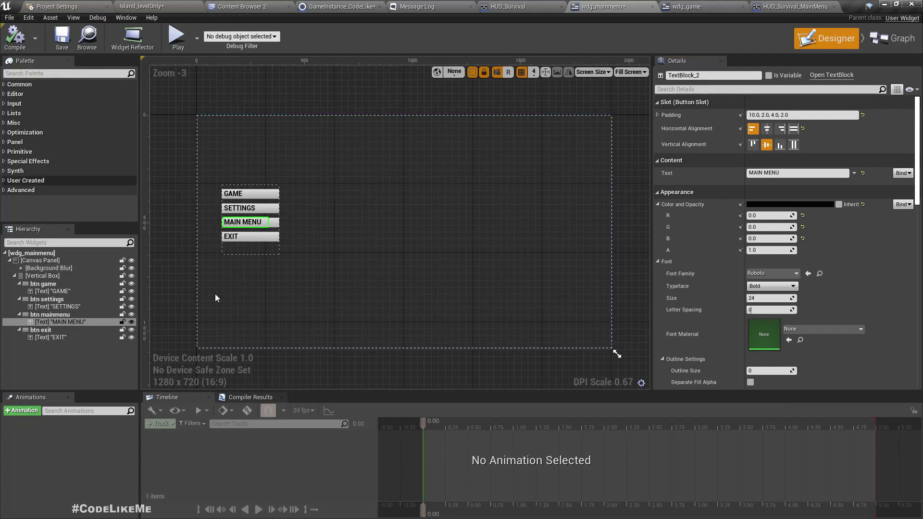
# - Add an On Clicked event for the btn mainmenu button
pyautogui.click(53, 315)
pyautogui.scroll(-10, 740, 222)
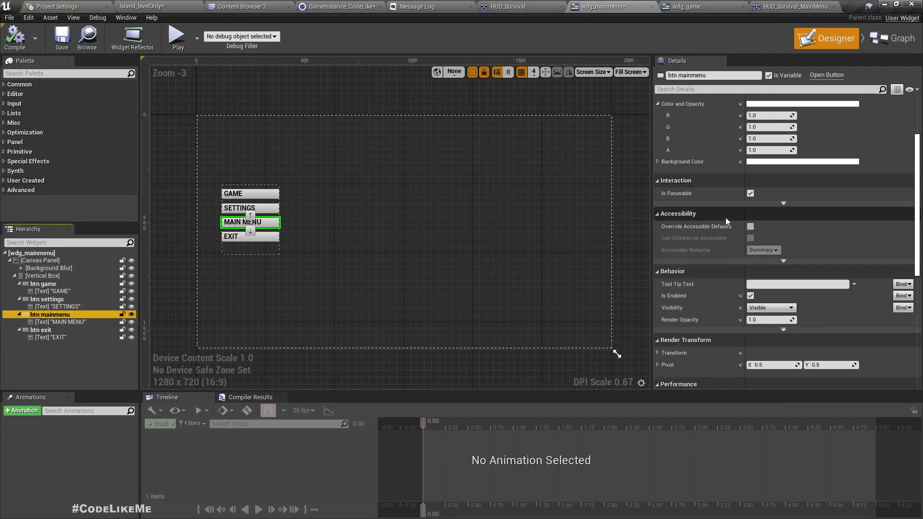
pyautogui.scroll(-5, 755, 255)
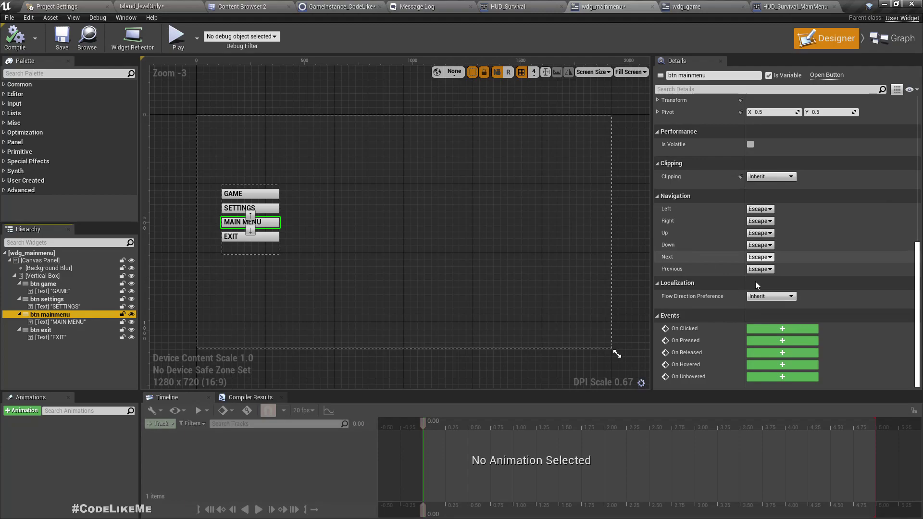
pyautogui.click(794, 330)
# - Copy the Exit button's player controller, HUD and requester nodes beside On Clicked (btnmainmenu) and connect the event to Get Requester
pyautogui.moveTo(637, 284); pyautogui.dragTo(551, 375, button='right')
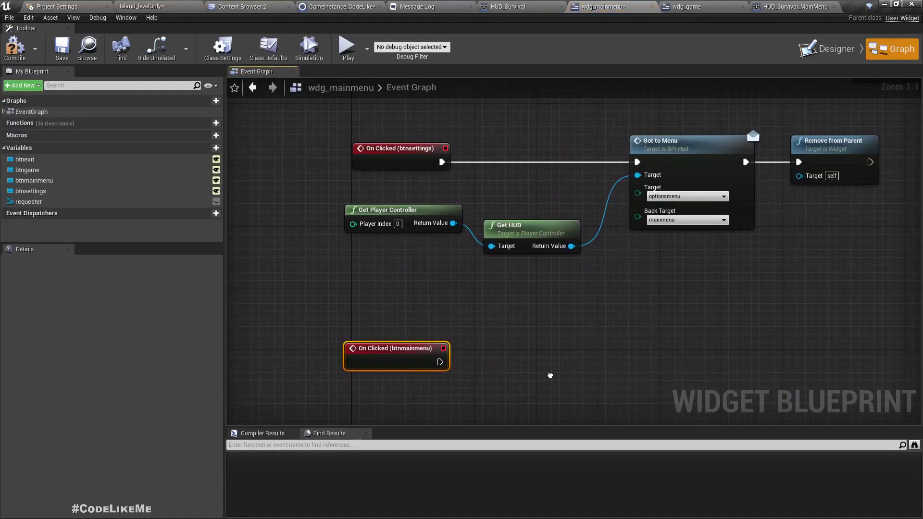
pyautogui.scroll(-2, 531, 325)
pyautogui.scroll(-2, 493, 201)
pyautogui.scroll(1, 619, 312)
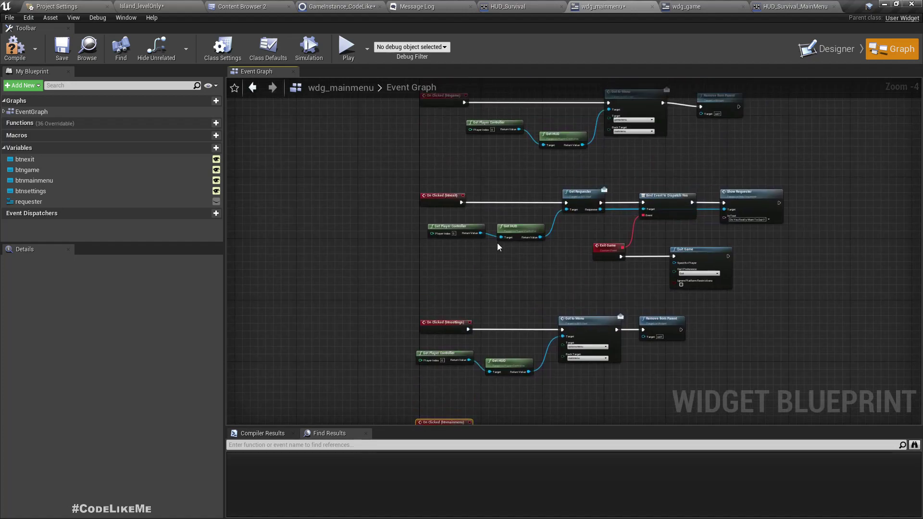
pyautogui.scroll(1, 491, 229)
pyautogui.moveTo(497, 136); pyautogui.dragTo(405, 166, button='right')
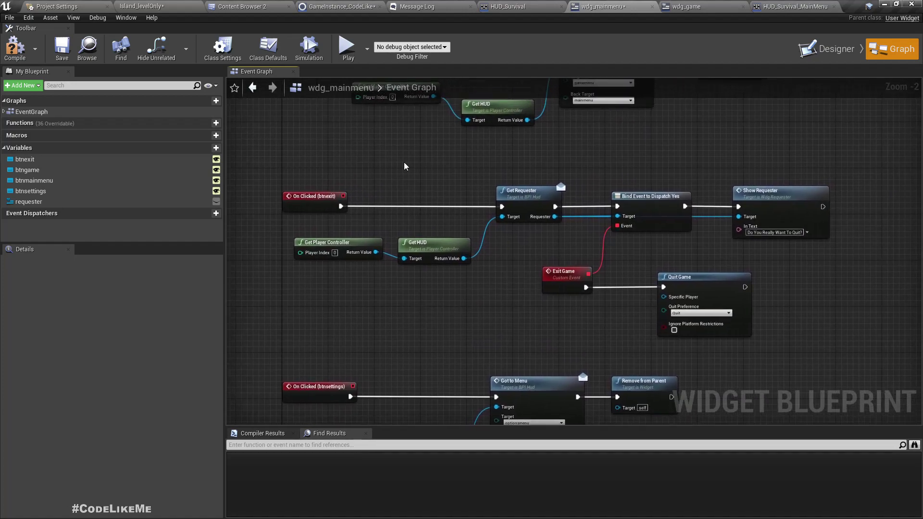
pyautogui.moveTo(428, 198); pyautogui.dragTo(822, 254)
pyautogui.keyDown('ctrl'); pyautogui.click(335, 241); pyautogui.keyUp('ctrl')
pyautogui.moveTo(481, 325); pyautogui.dragTo(453, 245, button='right')
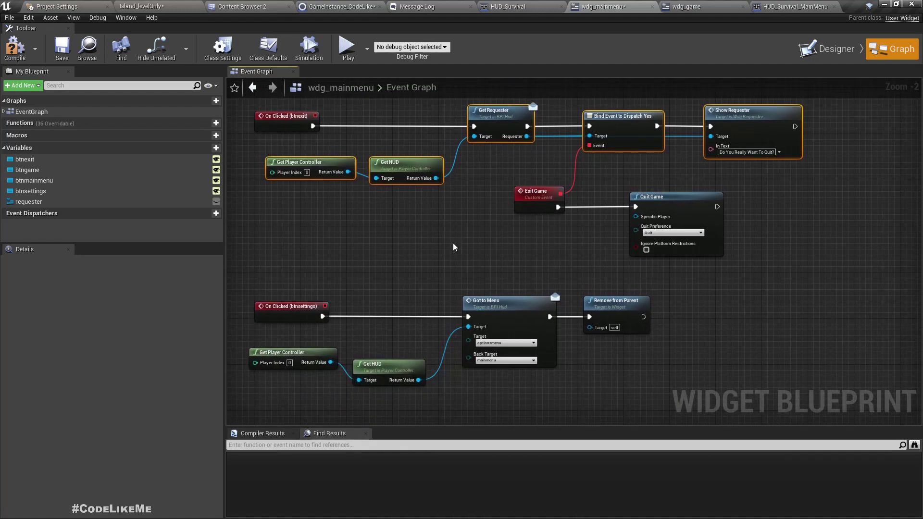
pyautogui.scroll(-4, 462, 245)
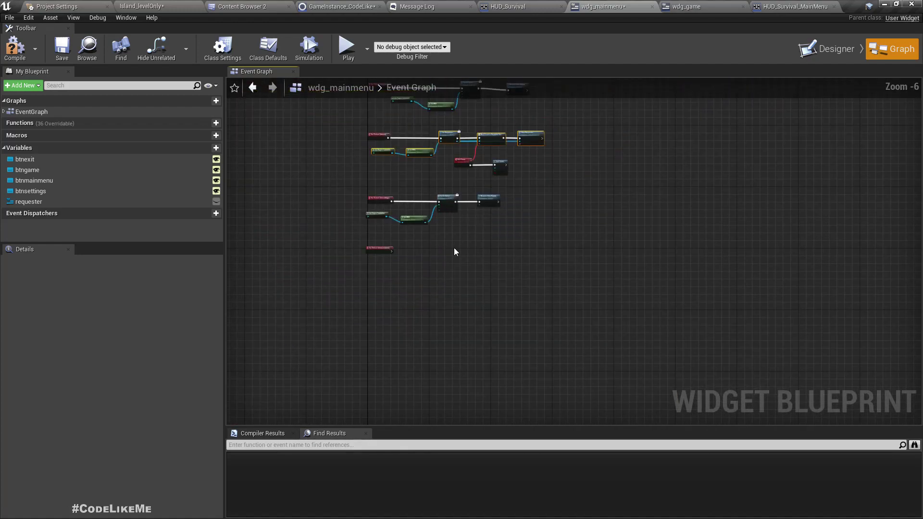
pyautogui.moveTo(443, 220); pyautogui.dragTo(438, 234, button='right')
pyautogui.scroll(4, 437, 233)
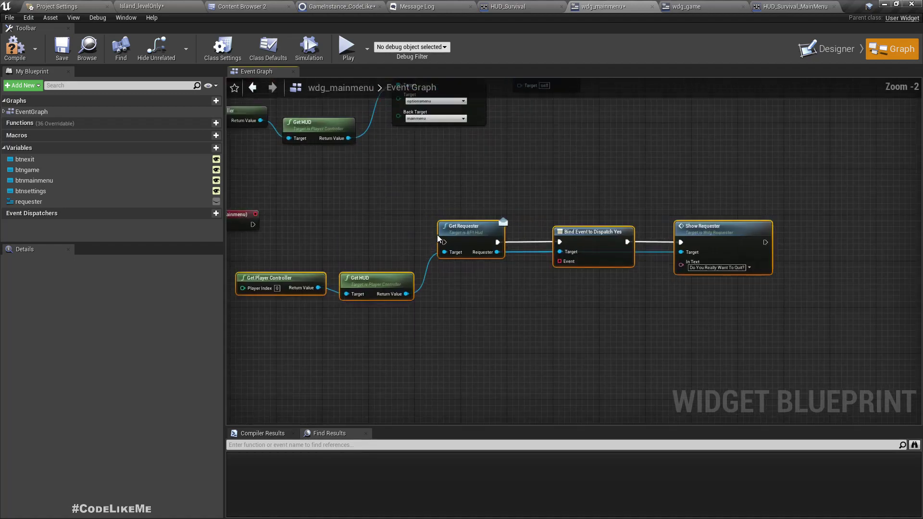
pyautogui.moveTo(252, 225); pyautogui.dragTo(444, 243)
# - Compare the copied requester nodes with the Exit button's original confirmation and quit nodes
pyautogui.moveTo(613, 157); pyautogui.dragTo(571, 268, button='right')
pyautogui.scroll(2, 572, 268)
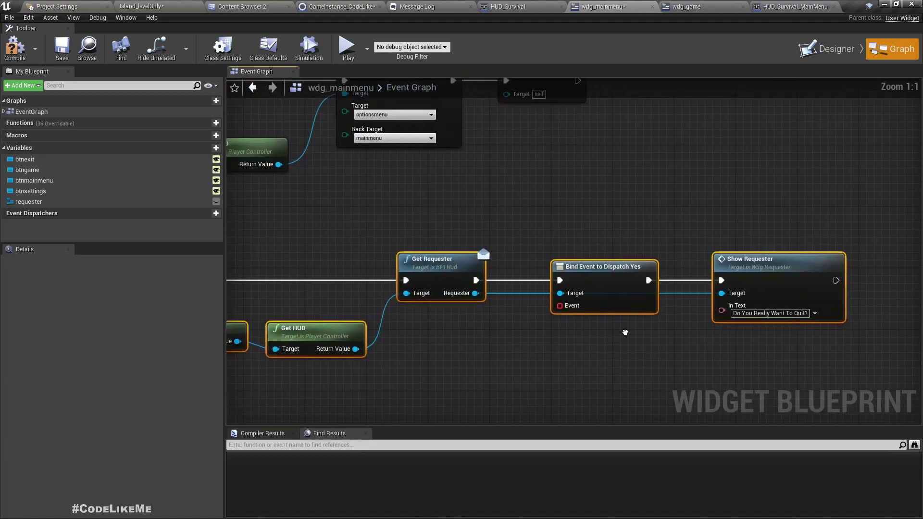
pyautogui.moveTo(673, 327); pyautogui.dragTo(625, 318, button='right')
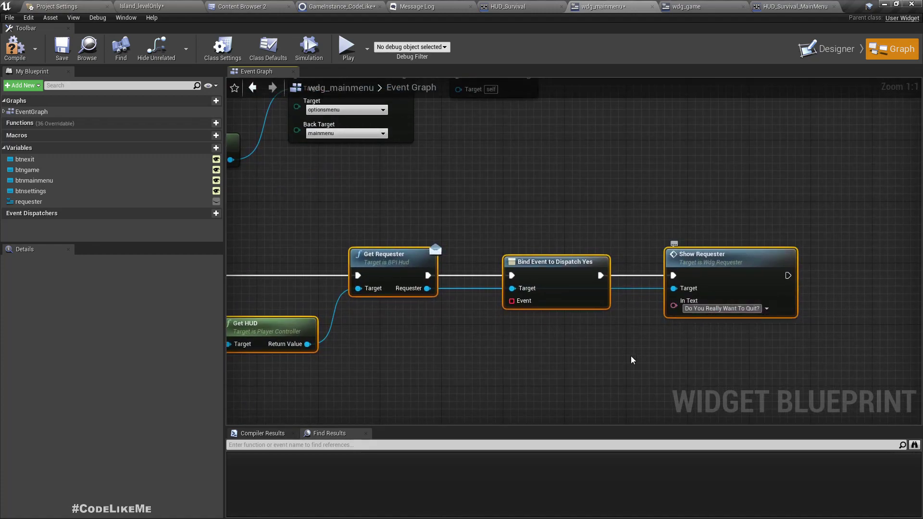
pyautogui.scroll(-3, 673, 338)
pyautogui.scroll(2, 640, 340)
pyautogui.moveTo(640, 339); pyautogui.dragTo(417, 194, button='right')
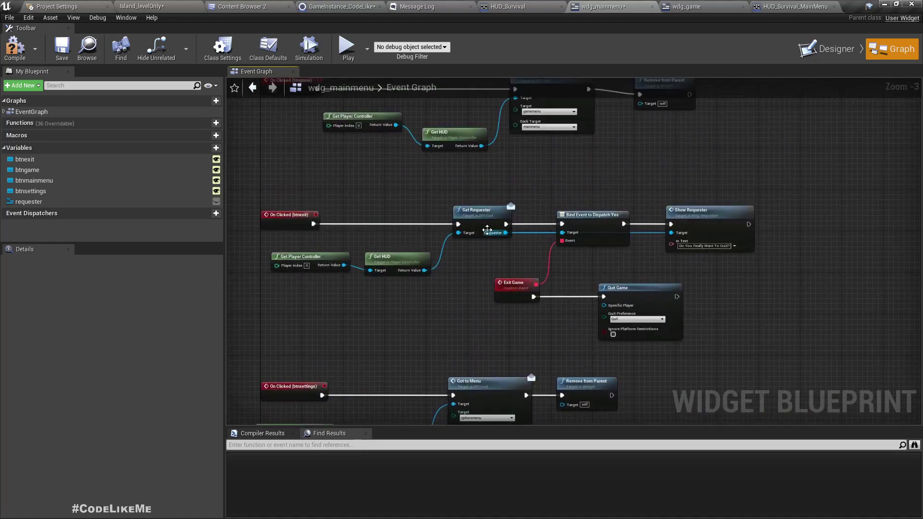
pyautogui.scroll(2, 417, 194)
pyautogui.moveTo(317, 161); pyautogui.dragTo(434, 164, button='right')
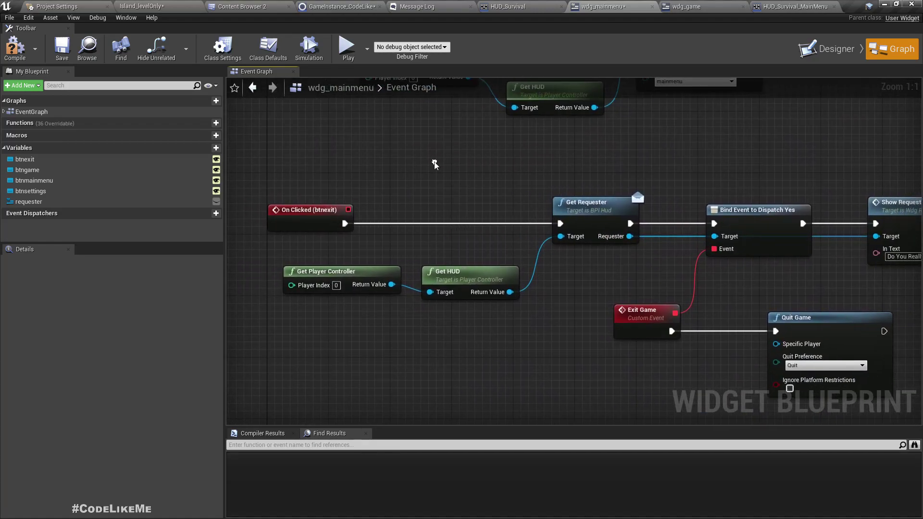
pyautogui.moveTo(408, 184); pyautogui.dragTo(882, 255)
pyautogui.moveTo(823, 273); pyautogui.dragTo(635, 245, button='right')
# - Set the In Text message of the main menu button's Show Requester node to "Are You Sure?"
pyautogui.moveTo(718, 303); pyautogui.dragTo(666, 159, button='right')
pyautogui.scroll(-4, 654, 197)
pyautogui.scroll(4, 601, 289)
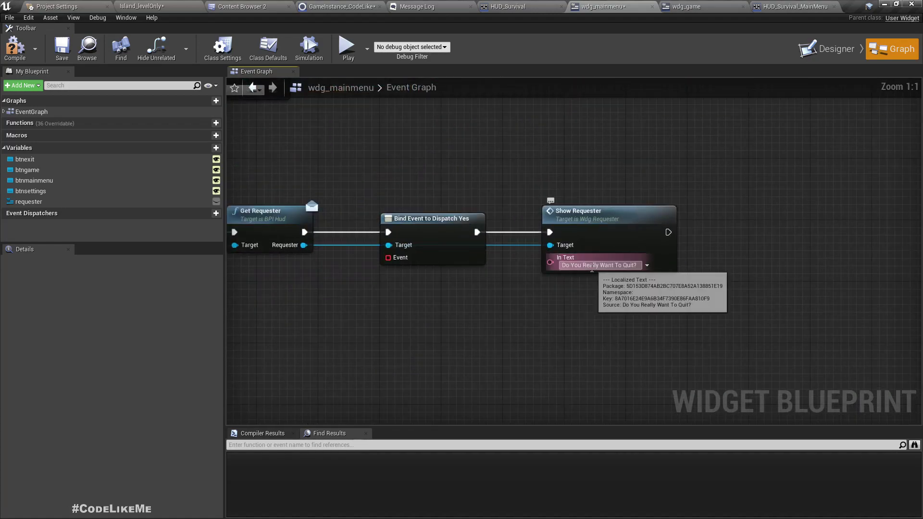
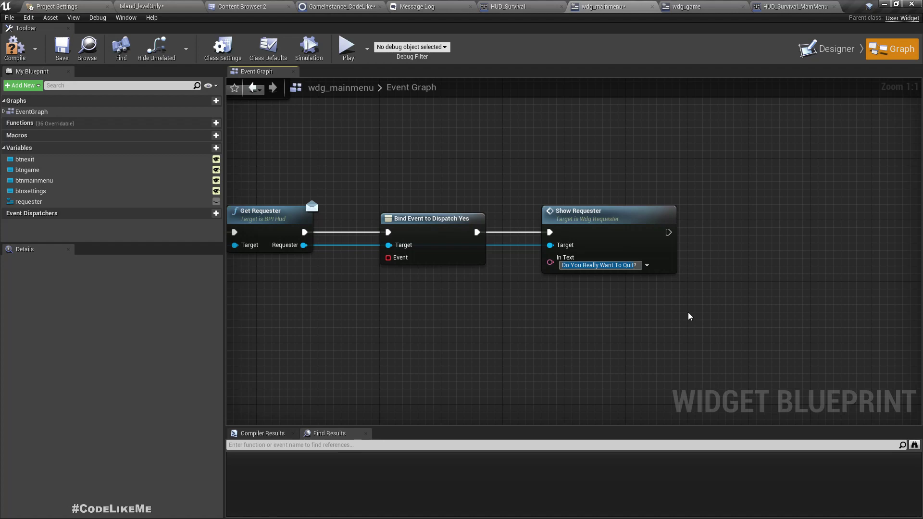
pyautogui.write('aRE YO?')
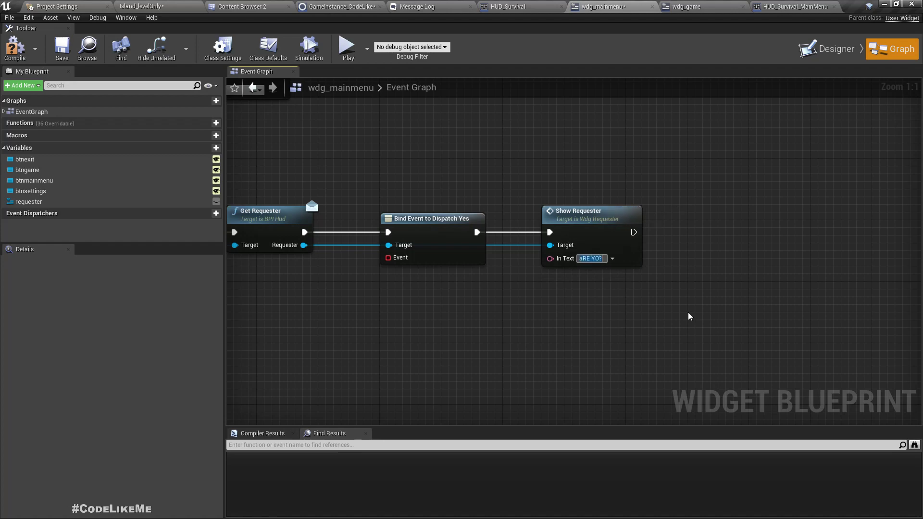
pyautogui.write('Are You Sure')
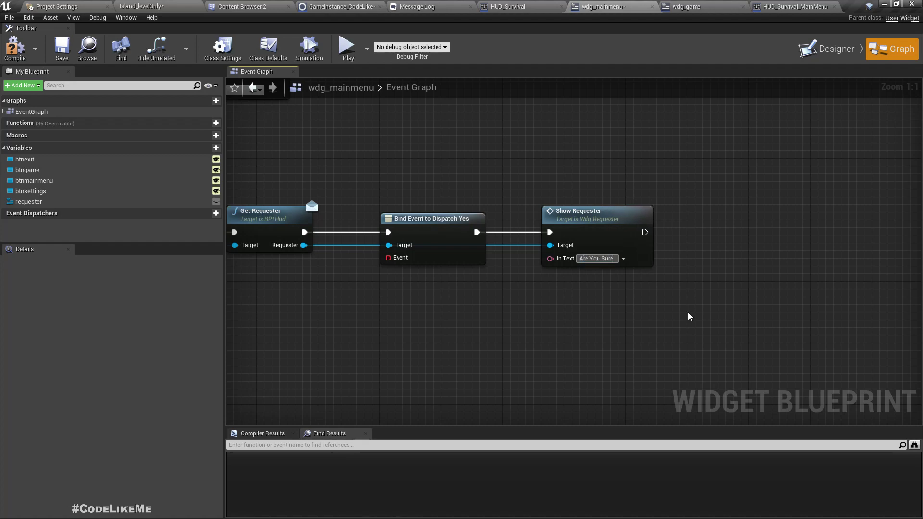
pyautogui.write('?')
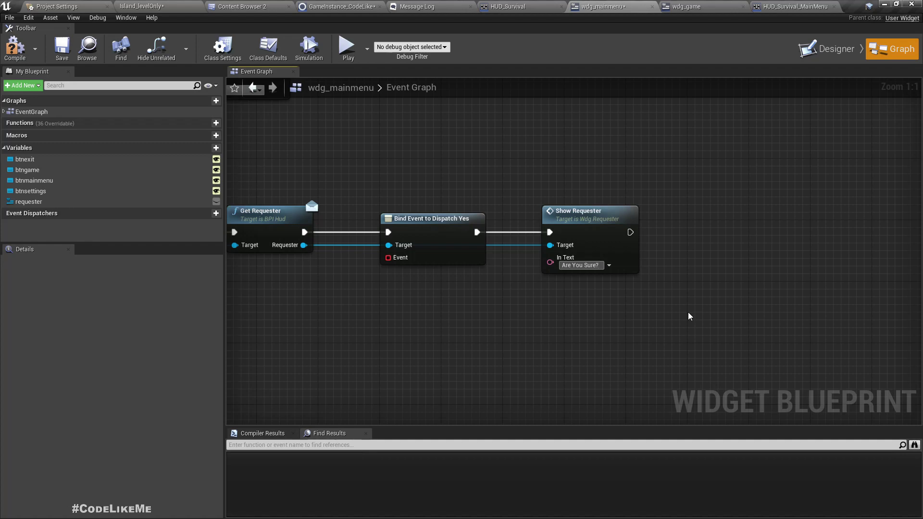
# - Create a custom event named MainMenu bound to the Event input of the copied Bind Event to Dispatch Yes node
pyautogui.scroll(-4, 439, 346)
pyautogui.moveTo(450, 248); pyautogui.dragTo(449, 322, button='right')
pyautogui.scroll(3, 449, 322)
pyautogui.moveTo(462, 232); pyautogui.dragTo(428, 289)
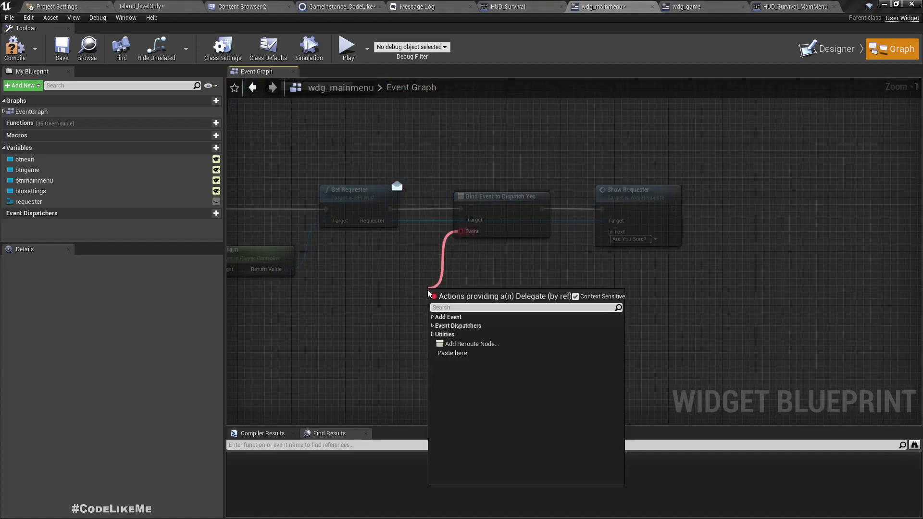
pyautogui.write('open')
pyautogui.press('BackSpace')
pyautogui.press('BackSpace')
pyautogui.press('BackSpace')
pyautogui.press('BackSpace')
pyautogui.write('custom')
pyautogui.press('Return')
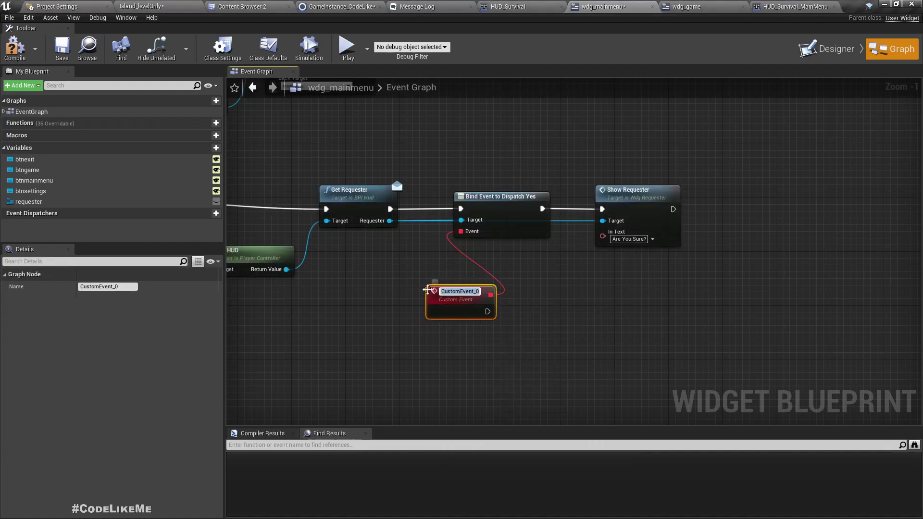
pyautogui.write('O')
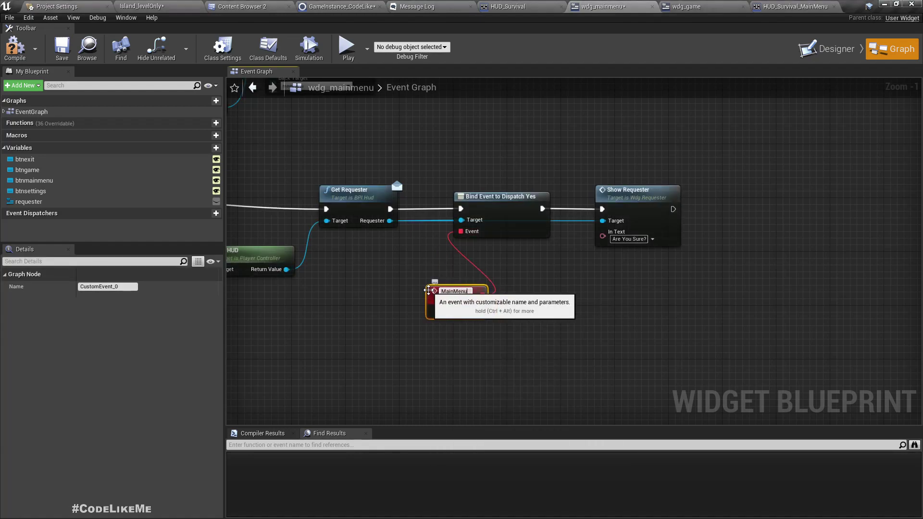
pyautogui.press('Return')
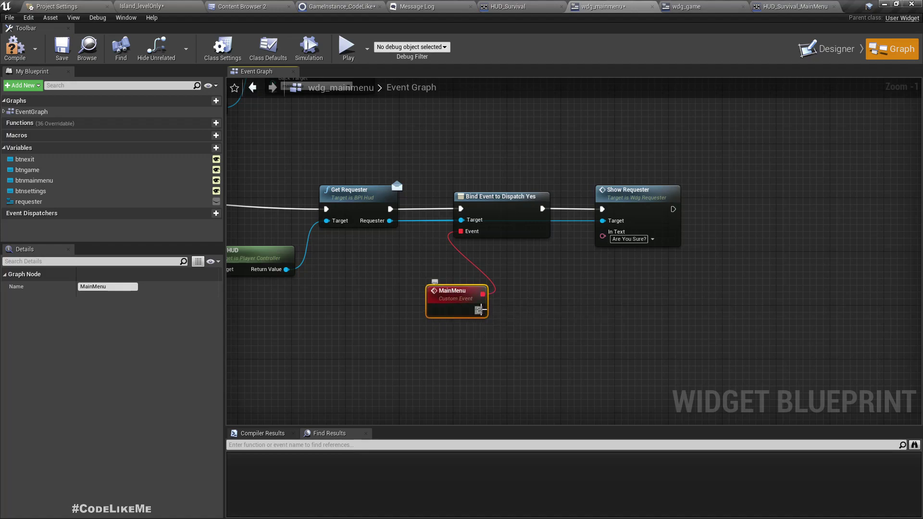
# - Add an Open Level (by Name) node executed by the MainMenu custom event
pyautogui.moveTo(481, 310); pyautogui.dragTo(559, 314)
pyautogui.write('open')
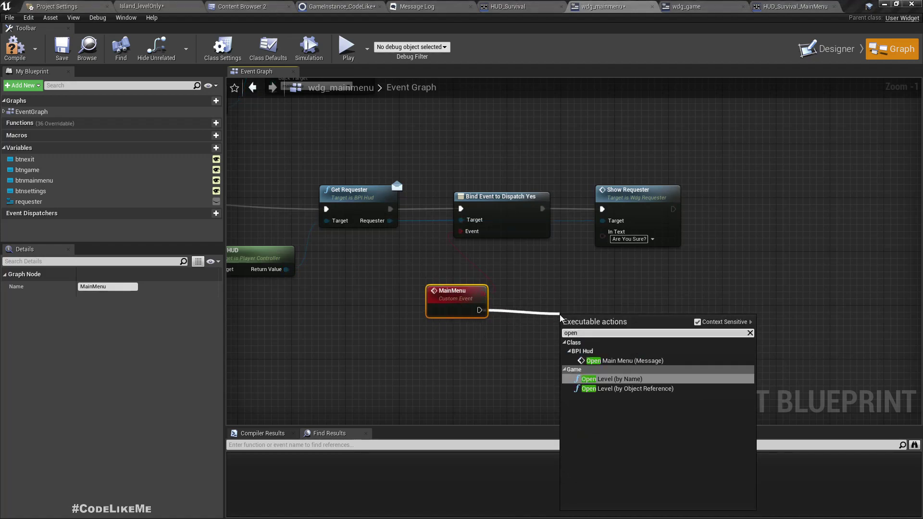
pyautogui.press('Return')
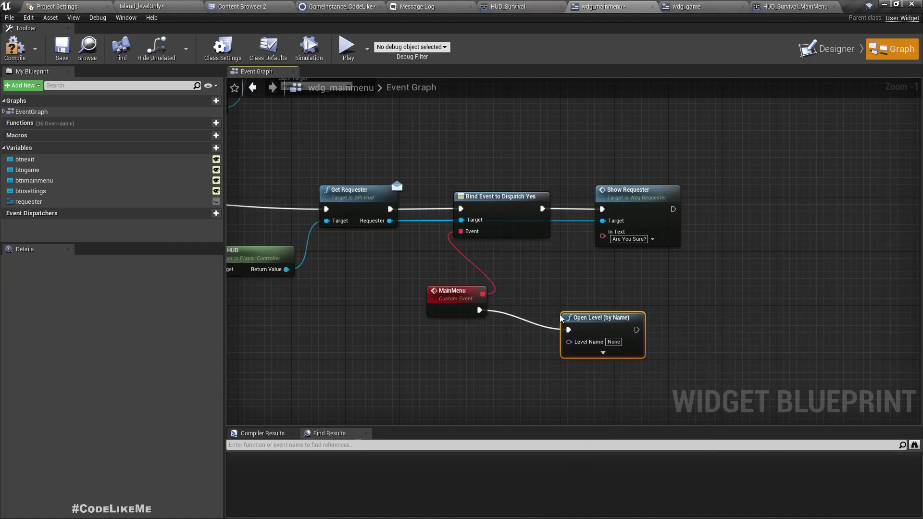
# - Delete the old MainMenu map and its built data from the Maps content folder
pyautogui.click(260, 6)
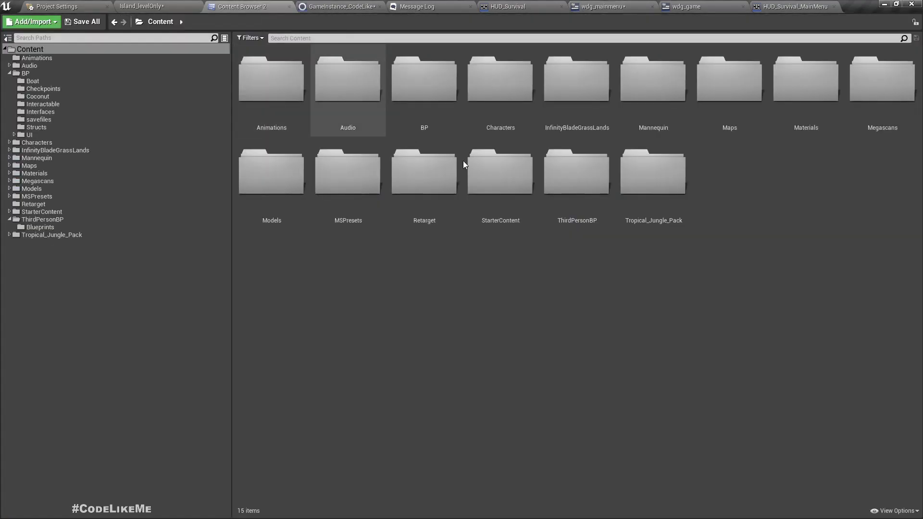
pyautogui.click(29, 166)
pyautogui.click(572, 86)
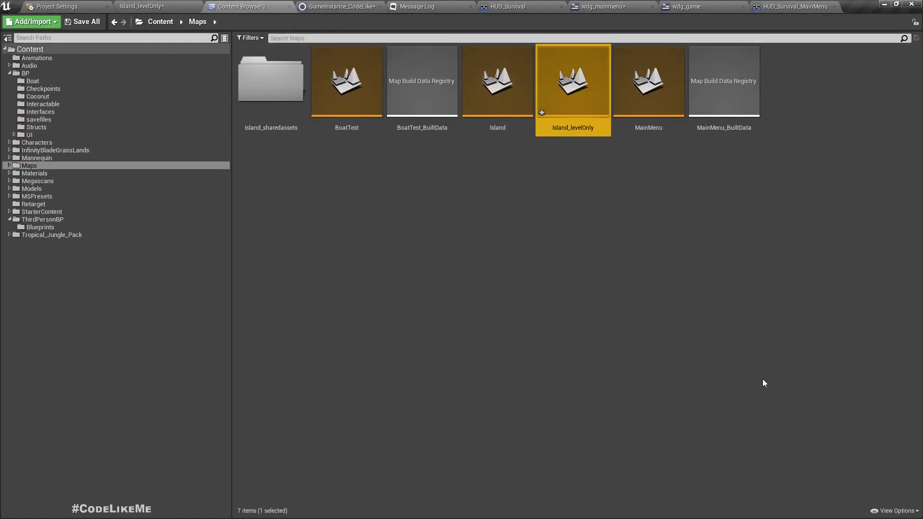
pyautogui.click(654, 92)
pyautogui.press('Delete')
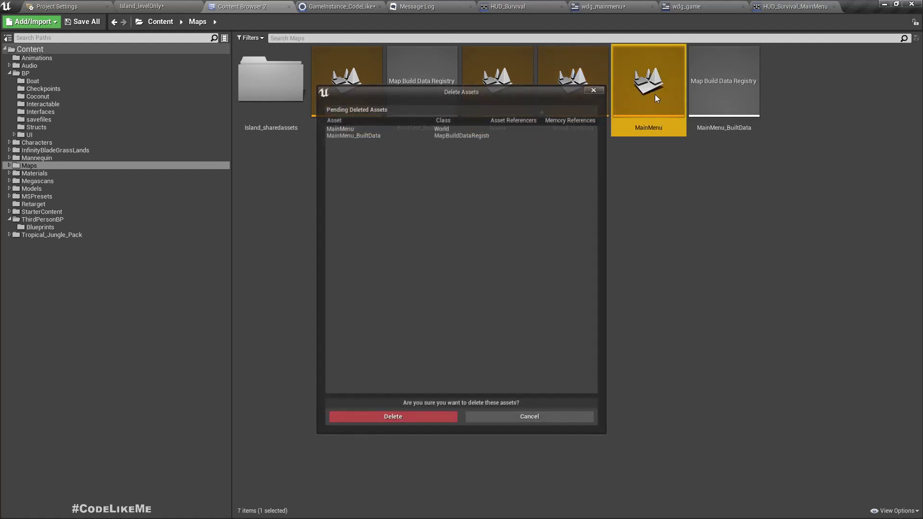
pyautogui.click(403, 418)
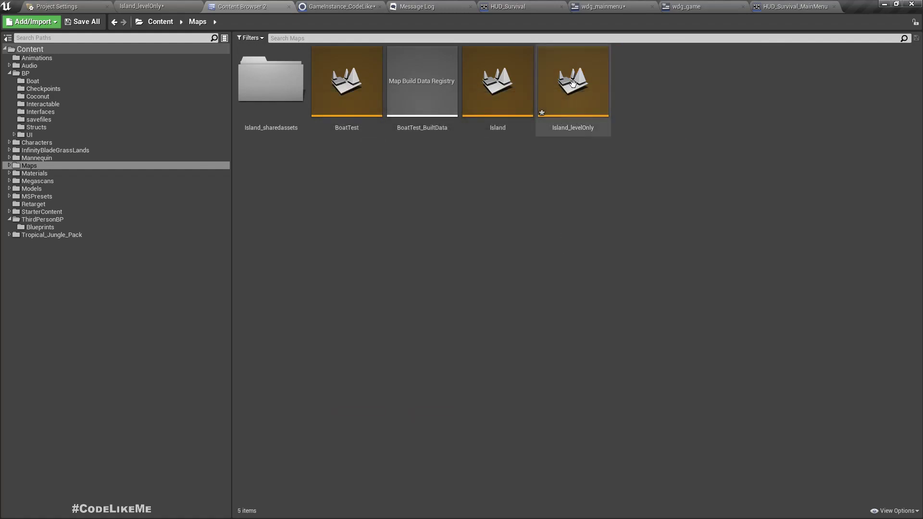
# - Rename the Island_levelOnly map as MainMenu
pyautogui.press('F2')
pyautogui.write('MainMebn')
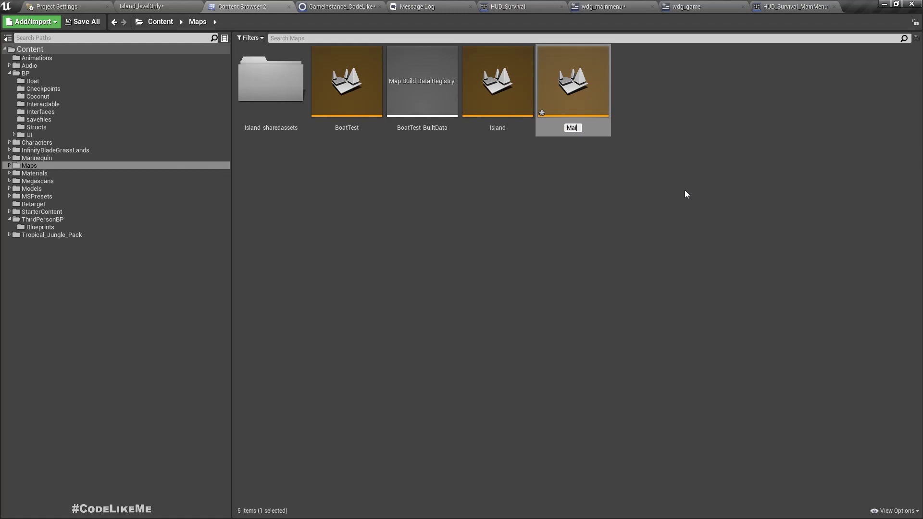
pyautogui.press('BackSpace')
pyautogui.press('BackSpace')
pyautogui.write('nu')
pyautogui.press('Return')
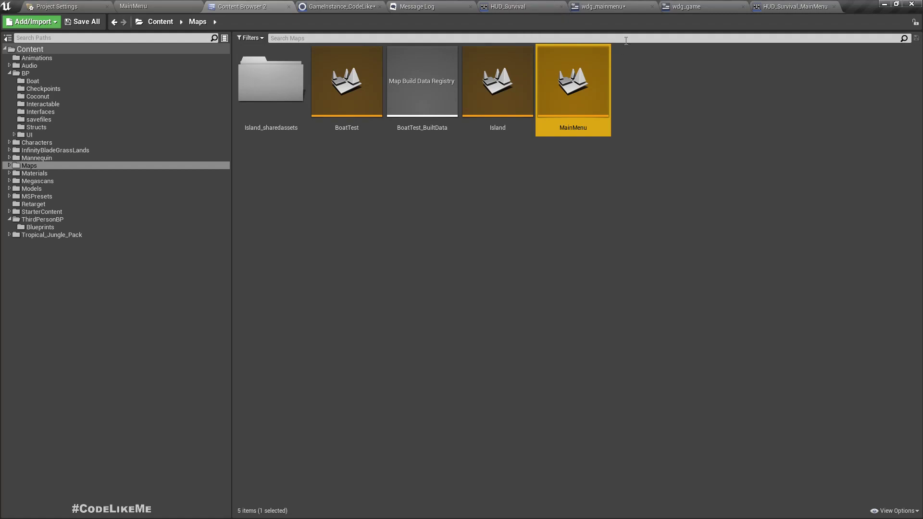
# - Set the Open Level (by Name) node's Level Name to MainMenu in wdg_mainmenu and compile the widget
pyautogui.click(594, 6)
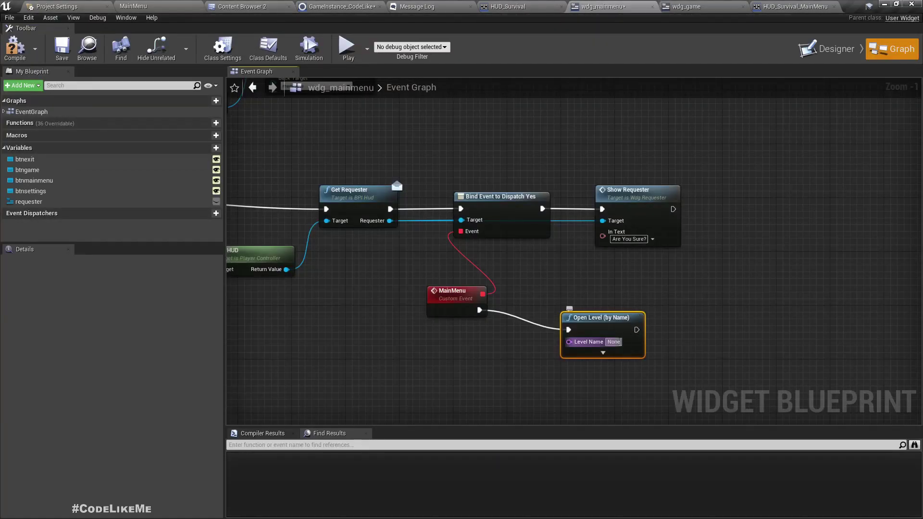
pyautogui.write('MainMenu')
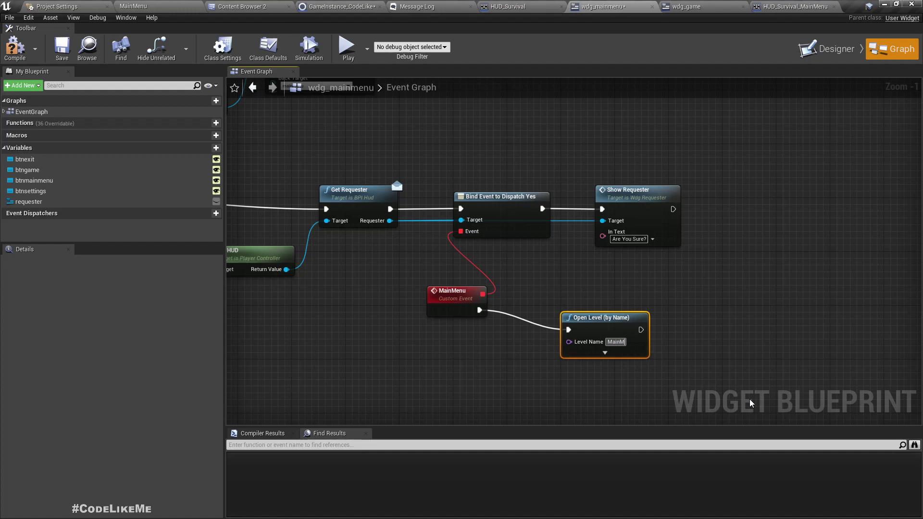
pyautogui.press('Return')
pyautogui.click(15, 47)
# - Play the MainMenu level full screen to inspect its menu buttons over the island background, and stop the preview
pyautogui.click(133, 6)
pyautogui.moveTo(373, 203); pyautogui.dragTo(307, 204, button='right')
pyautogui.press('F11')
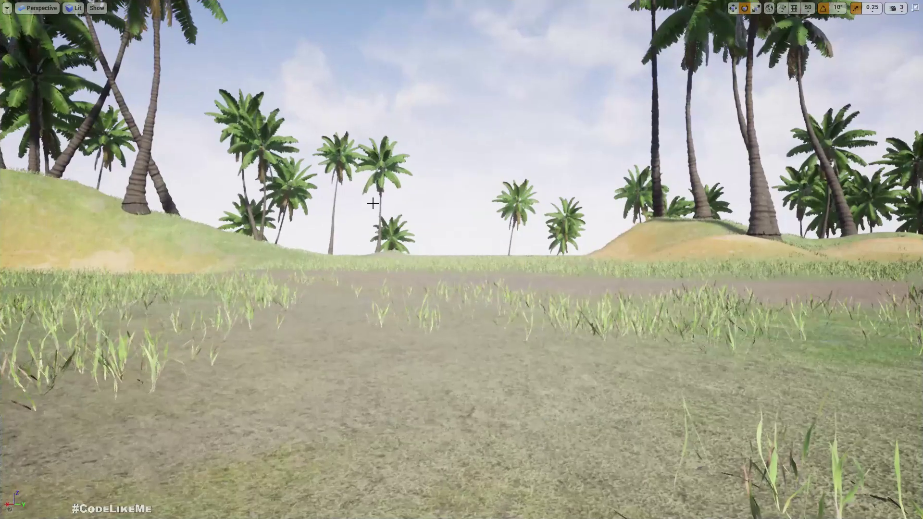
pyautogui.hotkey('alt', 'p')
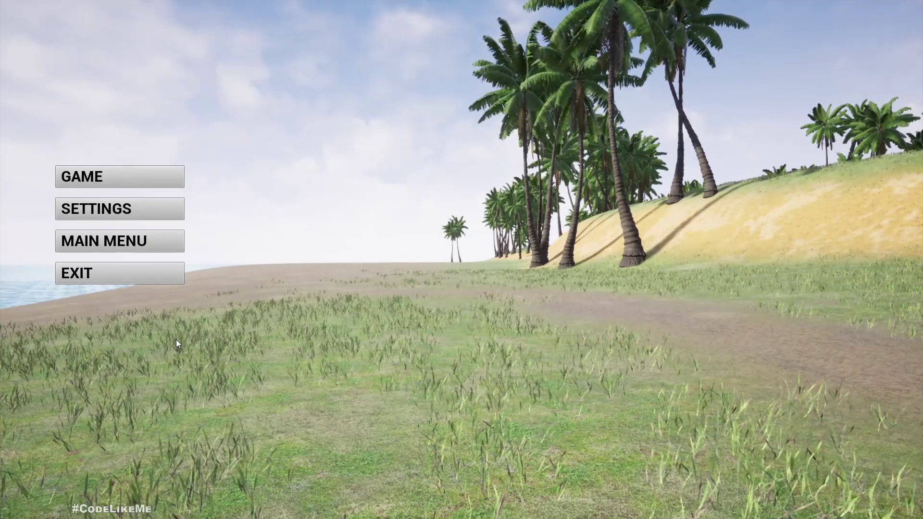
pyautogui.press('Escape')
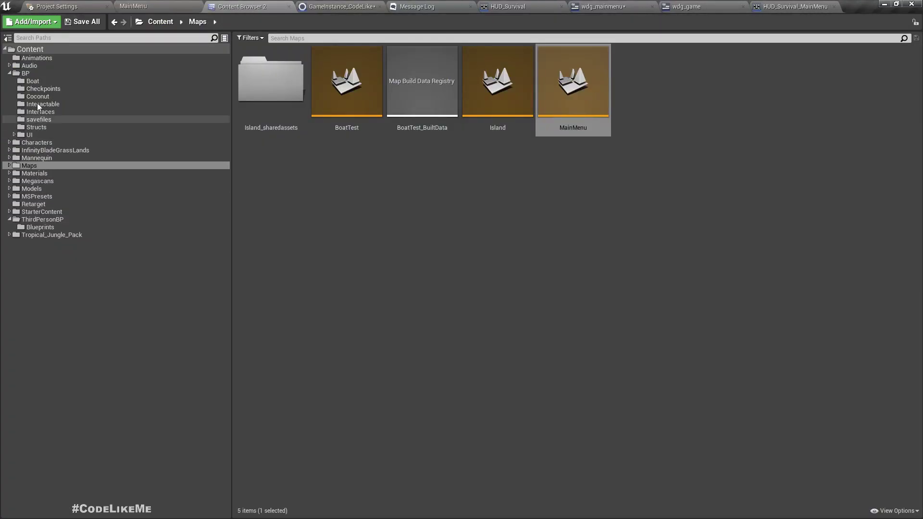
# - Open the wdg_pause widget from the BP/UI content folder
pyautogui.click(28, 72)
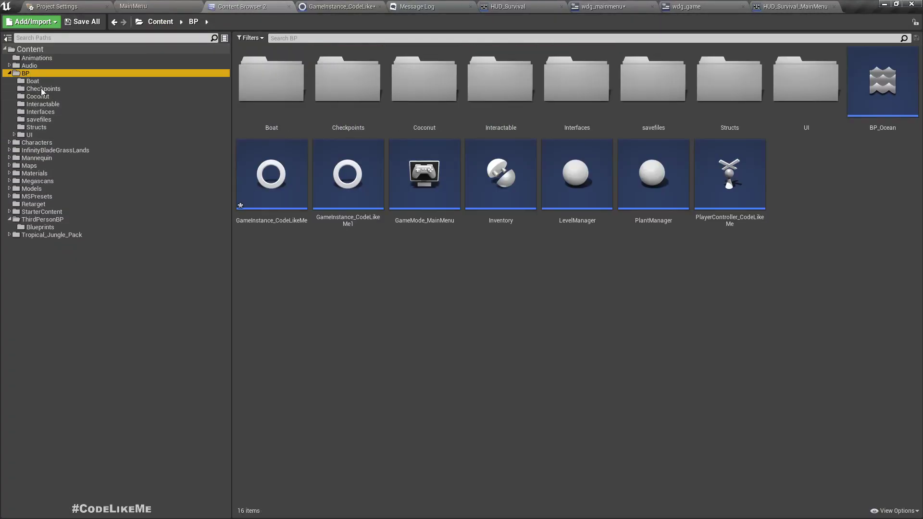
pyautogui.click(41, 134)
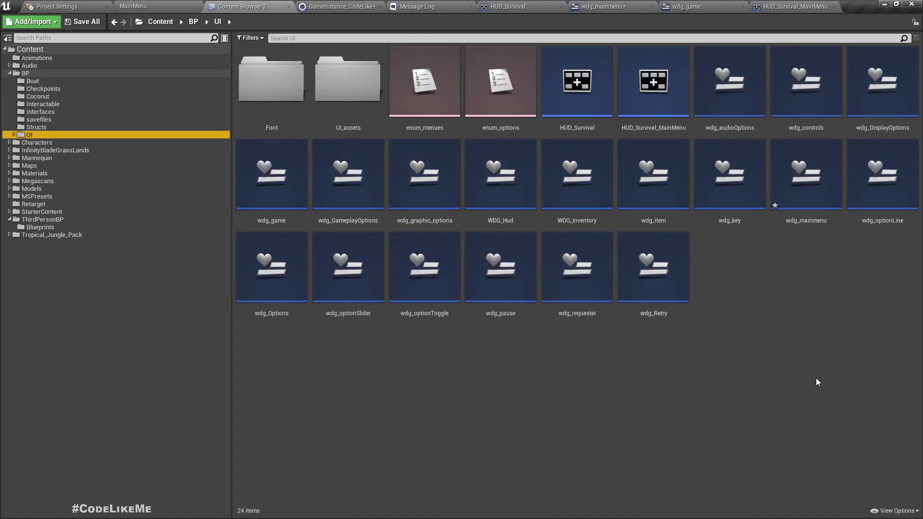
pyautogui.doubleClick(485, 276)
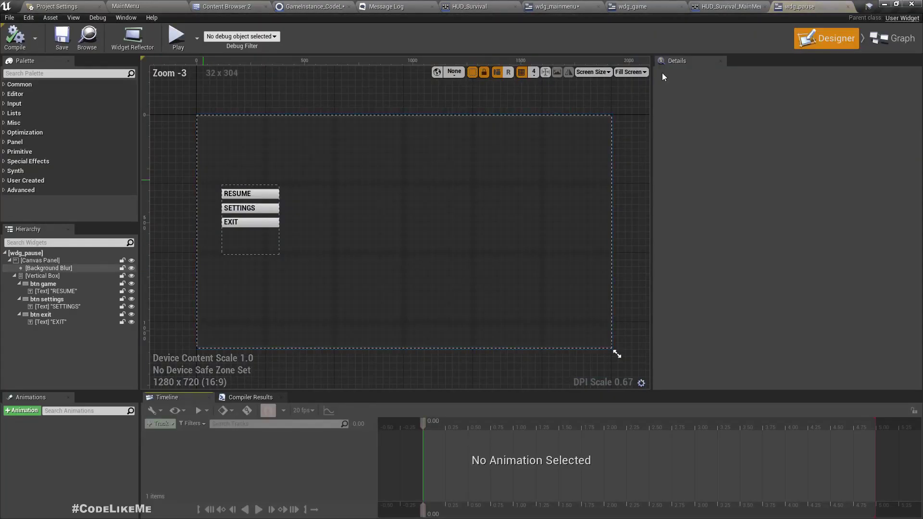
# - Review the On Clicked (btnmainmenu) node chain in wdg_mainmenu against the button layout of wdg_pause
pyautogui.click(633, 7)
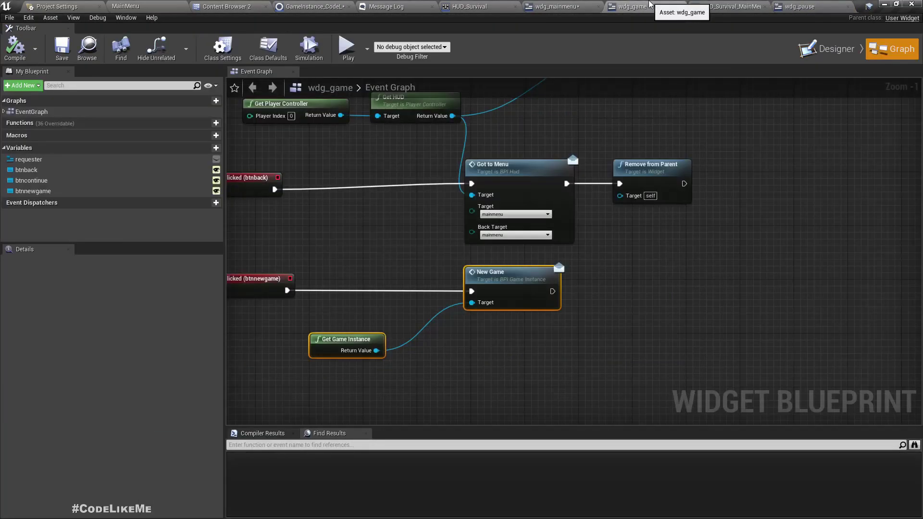
pyautogui.click(557, 6)
pyautogui.scroll(-2, 572, 250)
pyautogui.moveTo(280, 193); pyautogui.dragTo(758, 350)
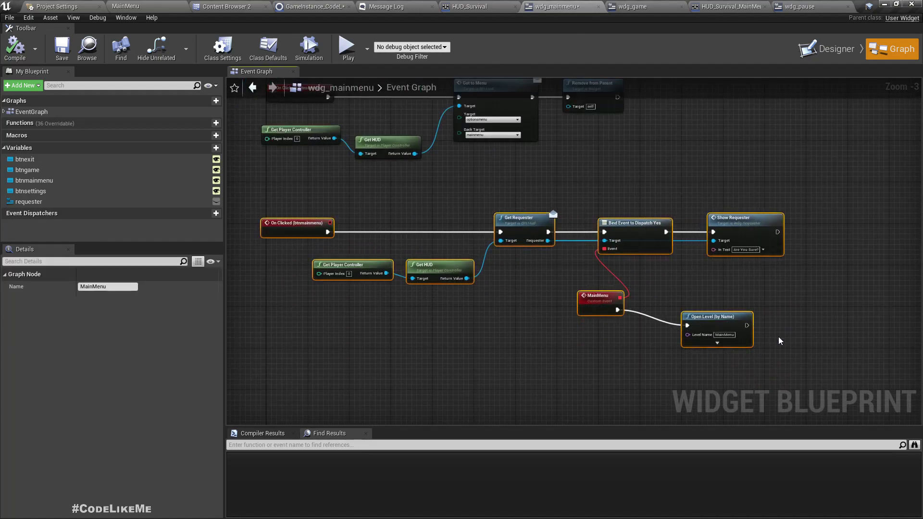
pyautogui.click(827, 7)
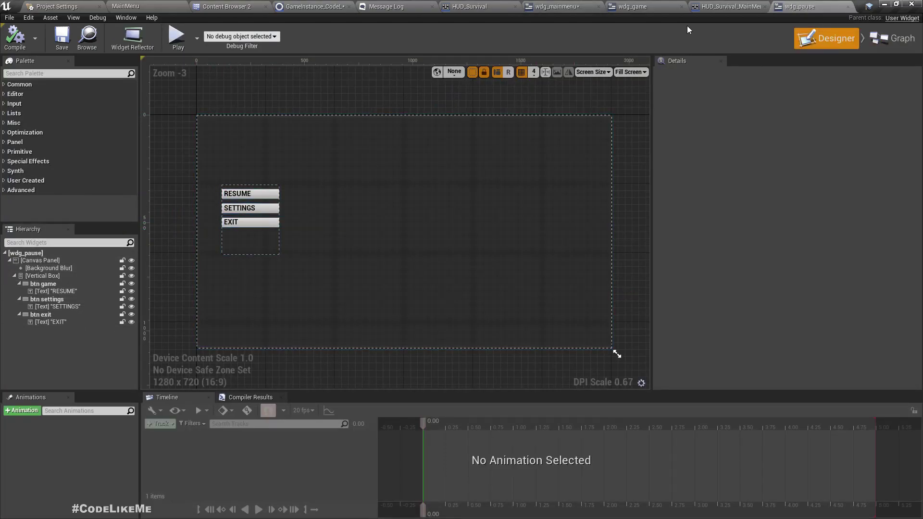
pyautogui.click(569, 7)
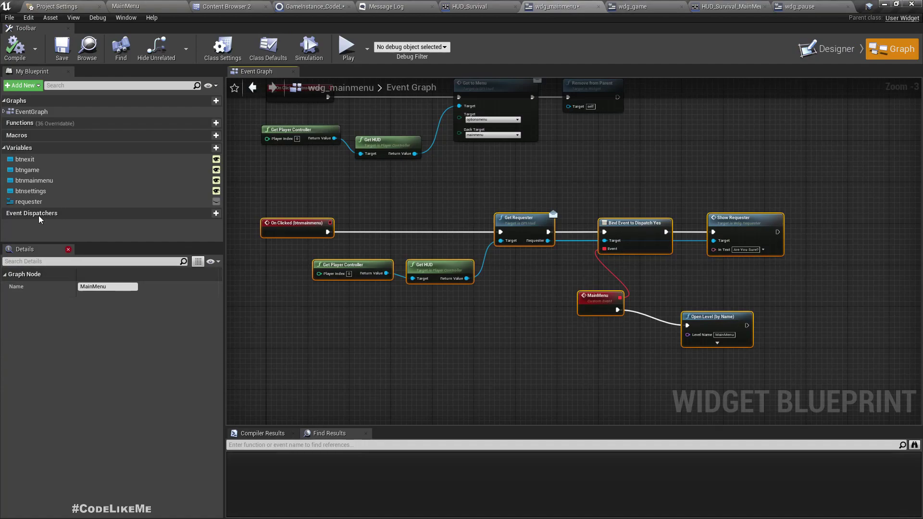
# - Cut the MAIN MENU button with its text out of the wdg_mainmenu layout
pyautogui.click(830, 49)
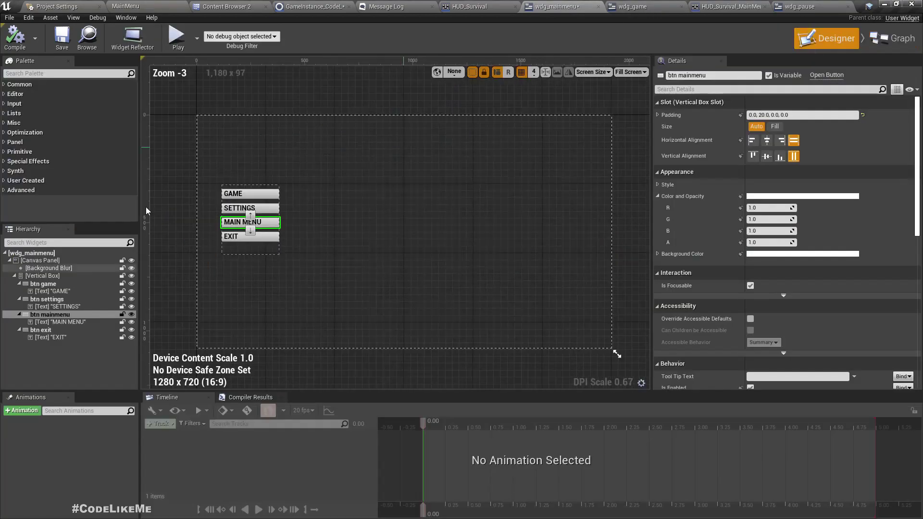
pyautogui.click(24, 324)
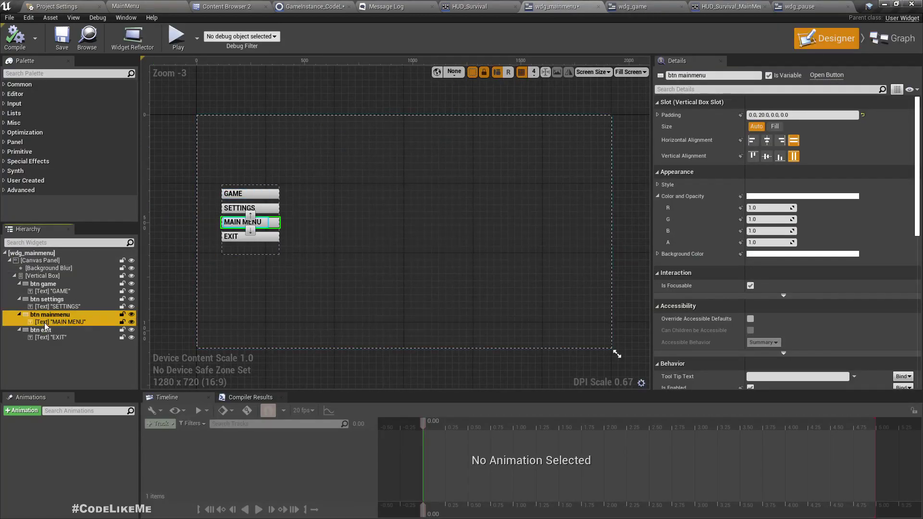
pyautogui.press('Delete')
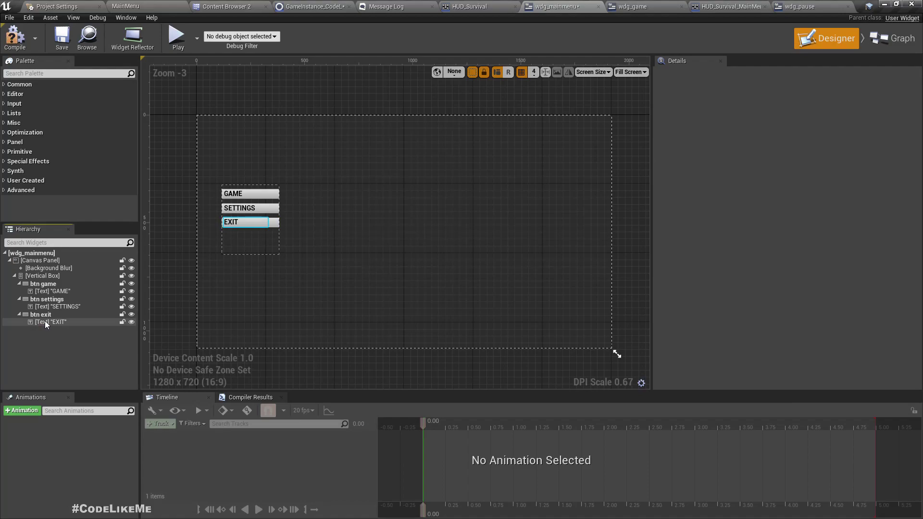
pyautogui.click(871, 40)
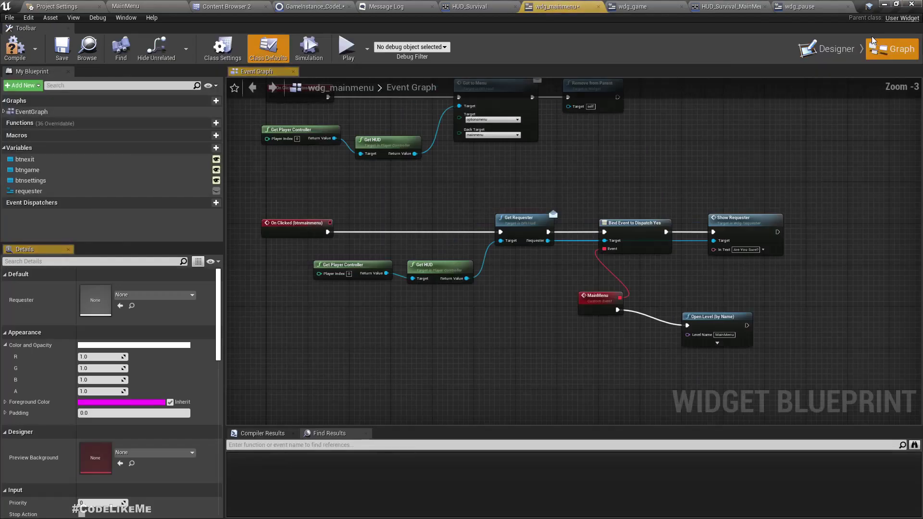
# - Paste the MAIN MENU button into the vertical box of wdg_pause and move it above the EXIT button
pyautogui.click(799, 6)
pyautogui.click(33, 261)
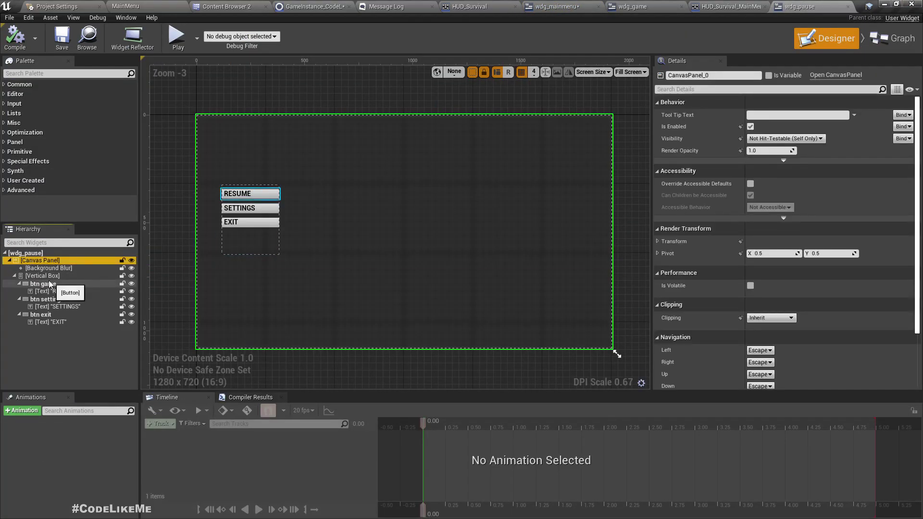
pyautogui.click(45, 276)
pyautogui.hotkey('ctrl', 'v')
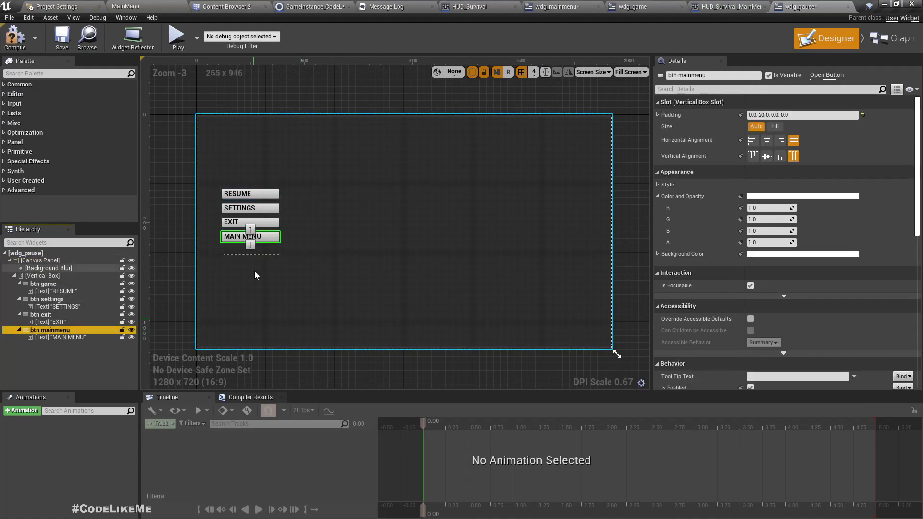
pyautogui.click(250, 230)
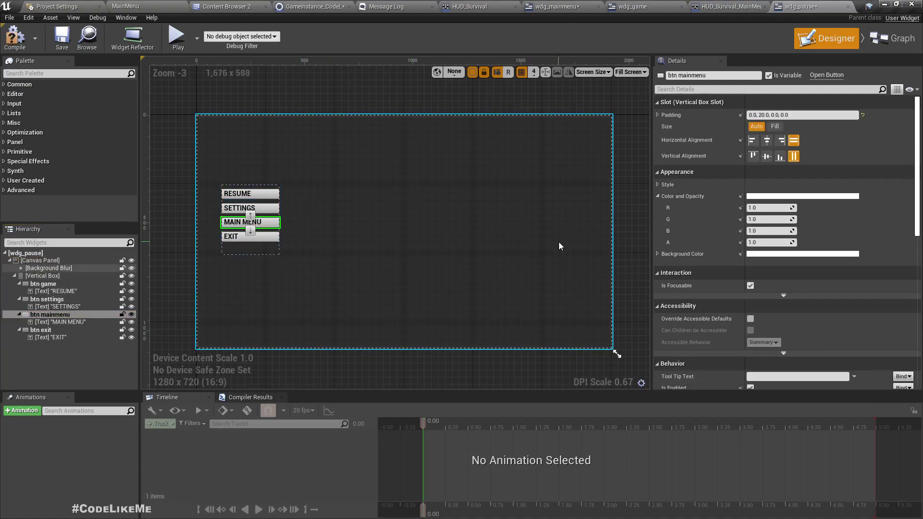
# - Cut the whole On Clicked (btnmainmenu) node chain, including the MainMenu event and Open Level node, from wdg_mainmenu's event graph
pyautogui.click(893, 38)
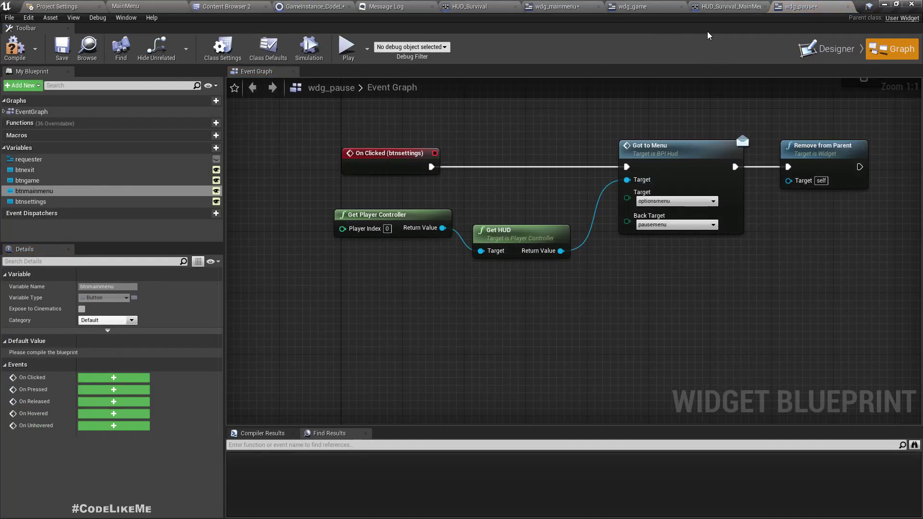
pyautogui.click(558, 6)
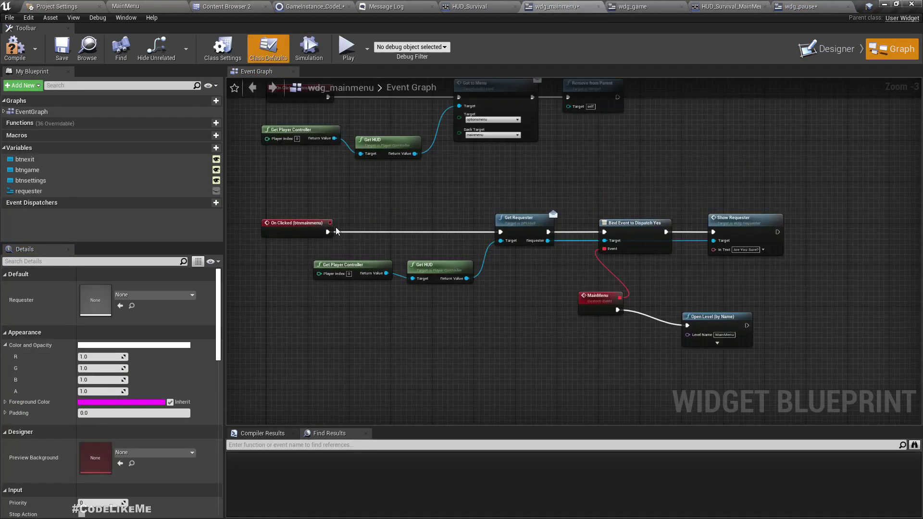
pyautogui.moveTo(262, 193); pyautogui.dragTo(786, 344)
pyautogui.press('Delete')
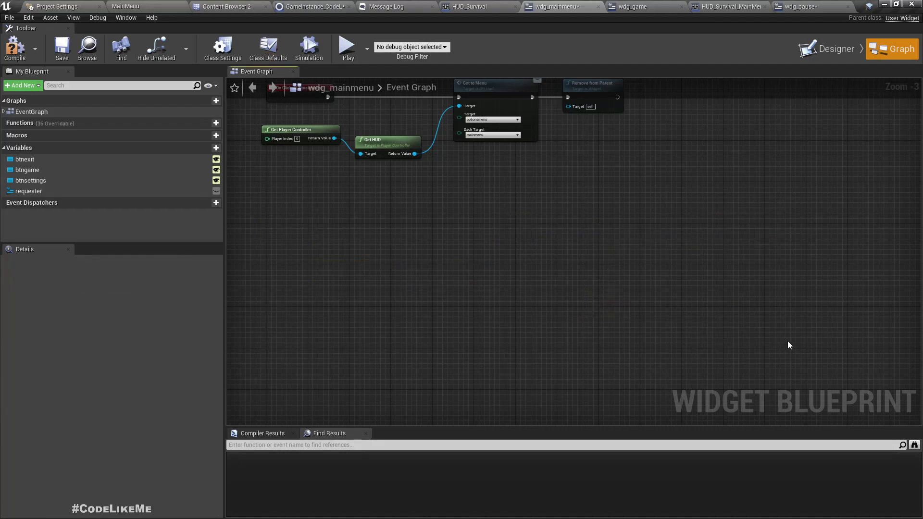
# - Paste the On Clicked (btnmainmenu) node chain into wdg_pause's event graph below the settings button nodes
pyautogui.click(810, 7)
pyautogui.scroll(2, 330, 268)
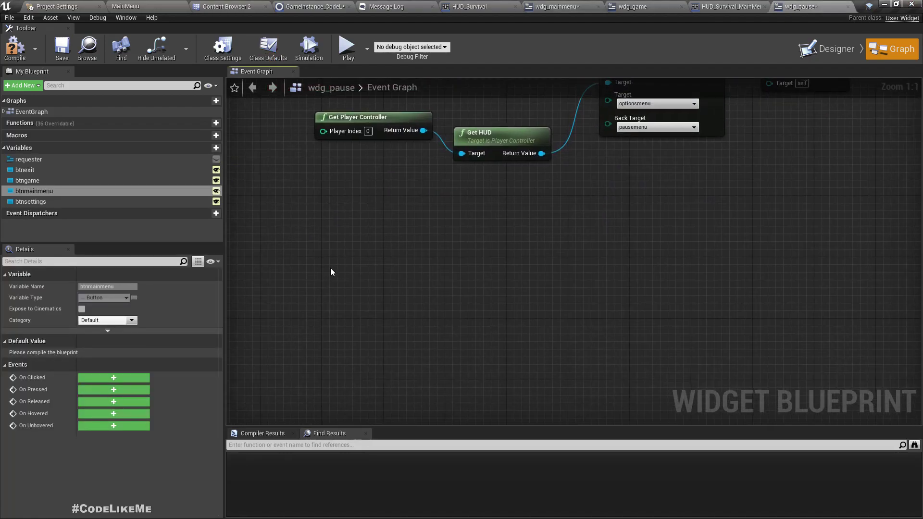
pyautogui.hotkey('ctrl', 'v')
pyautogui.moveTo(380, 250); pyautogui.dragTo(695, 257)
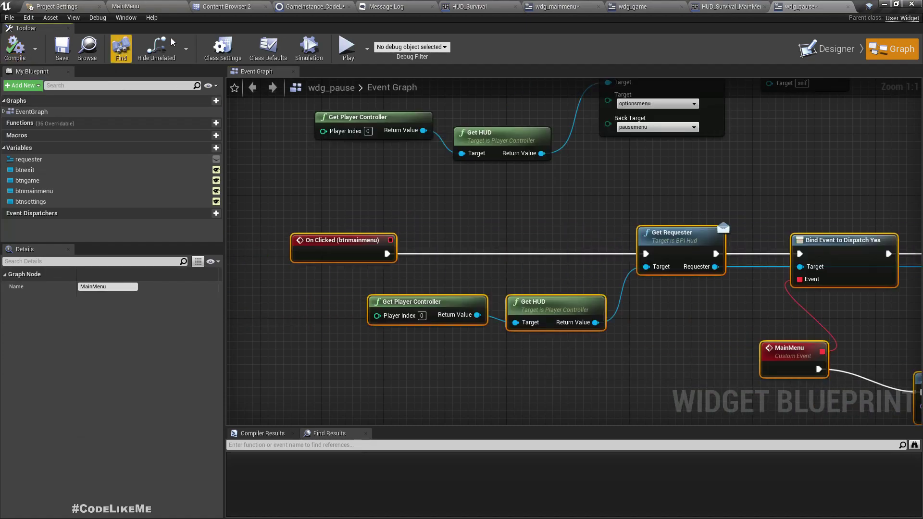
# - Play the MainMenu level in full screen and start a new game from the GAME menu
pyautogui.click(170, 5)
pyautogui.press('F11')
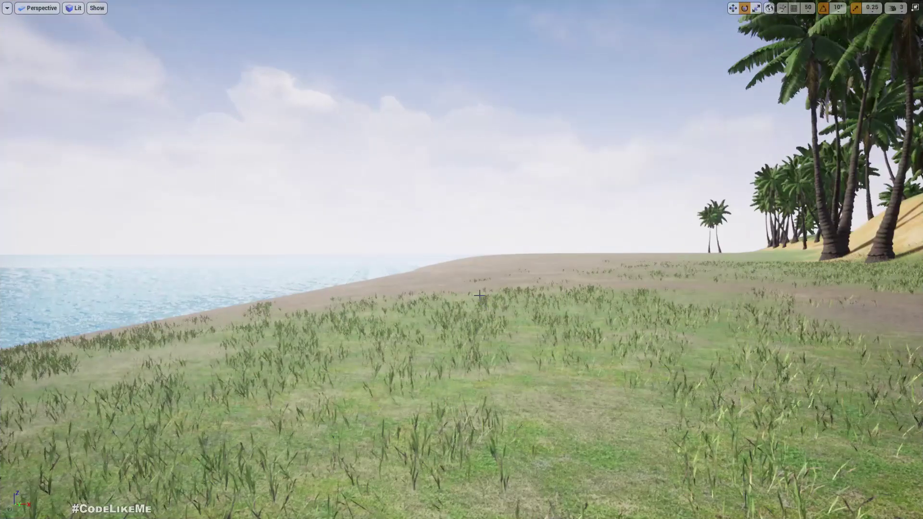
pyautogui.hotkey('alt', 'p')
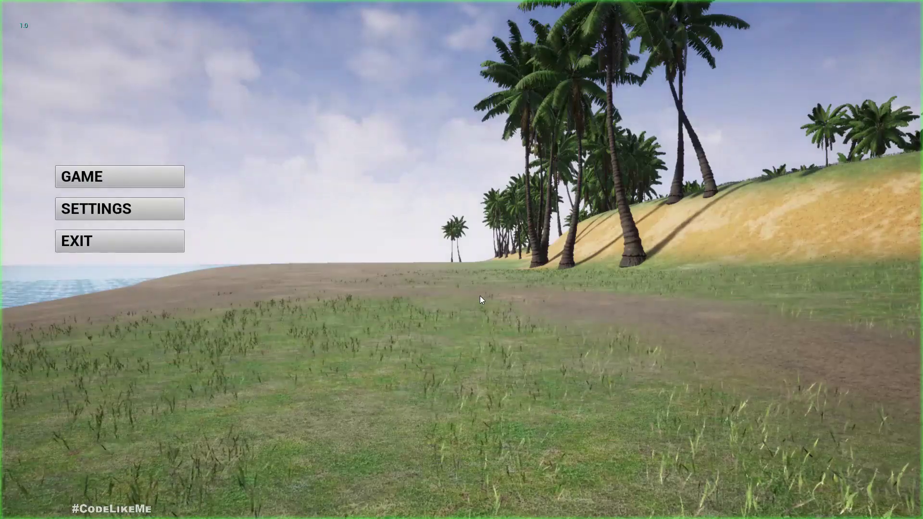
pyautogui.click(101, 177)
pyautogui.click(128, 211)
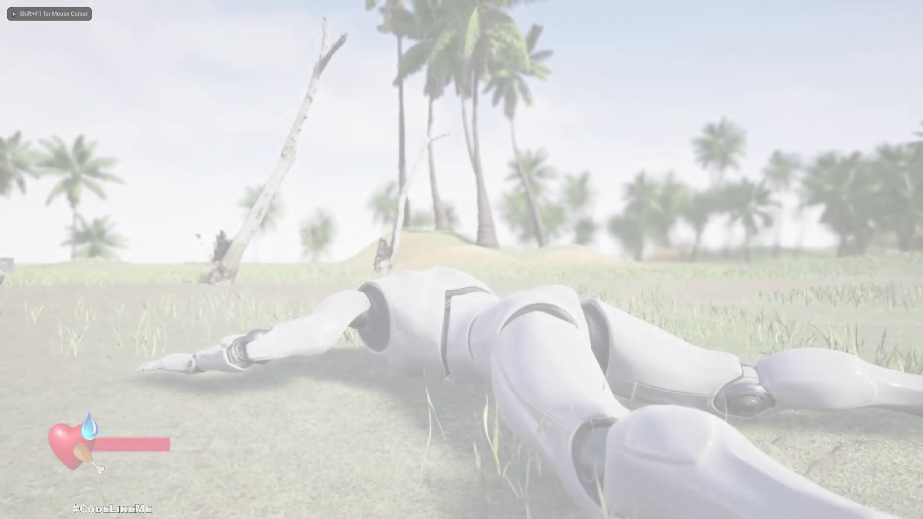
# - Pause the game and test the MAIN MENU button, answering Yes to the confirmation
pyautogui.press('p')
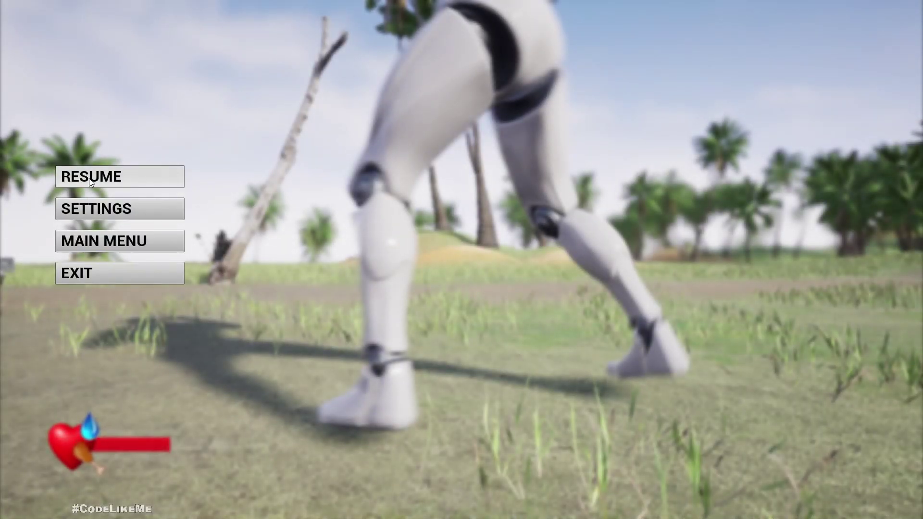
pyautogui.click(120, 245)
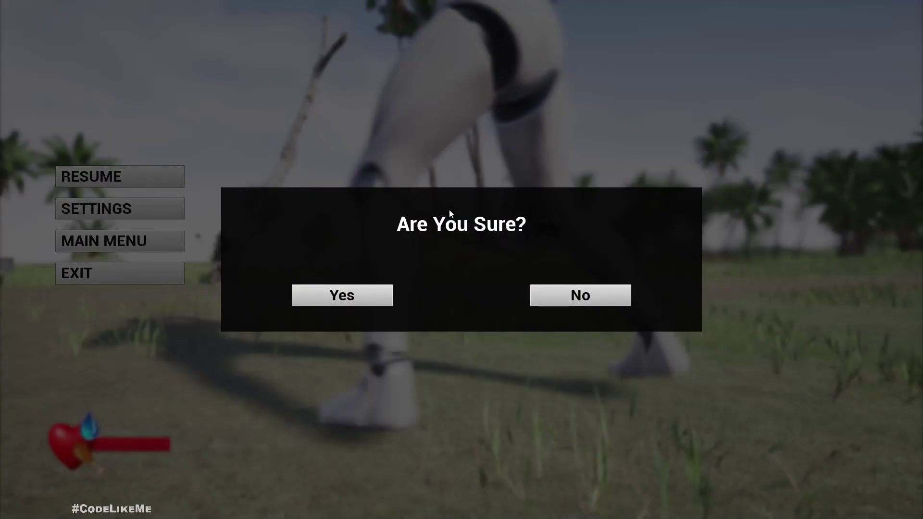
pyautogui.click(372, 296)
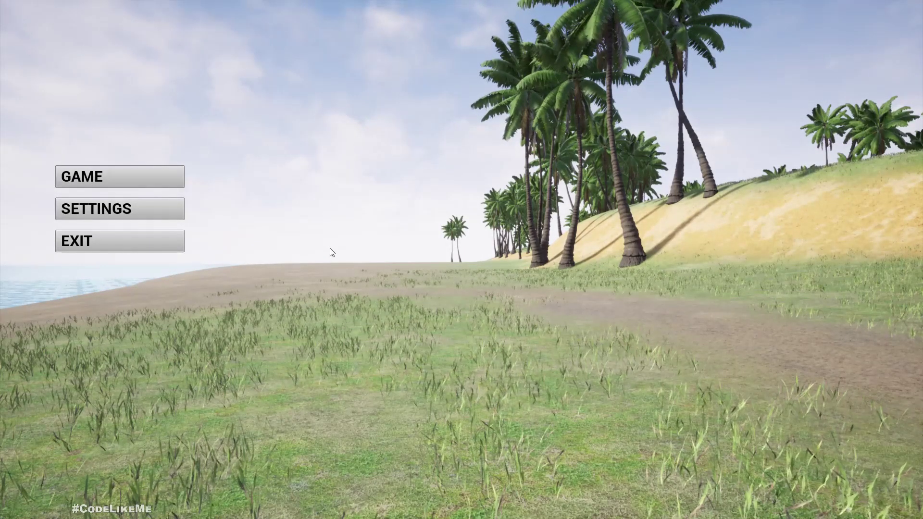
# - In another new game, answer No to the pause menu's MAIN MENU confirmation and resume play
pyautogui.click(77, 180)
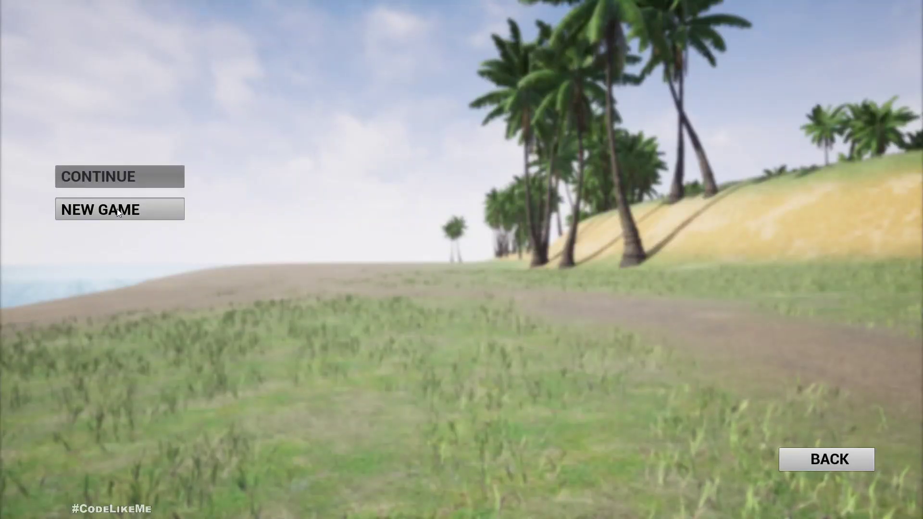
pyautogui.click(117, 208)
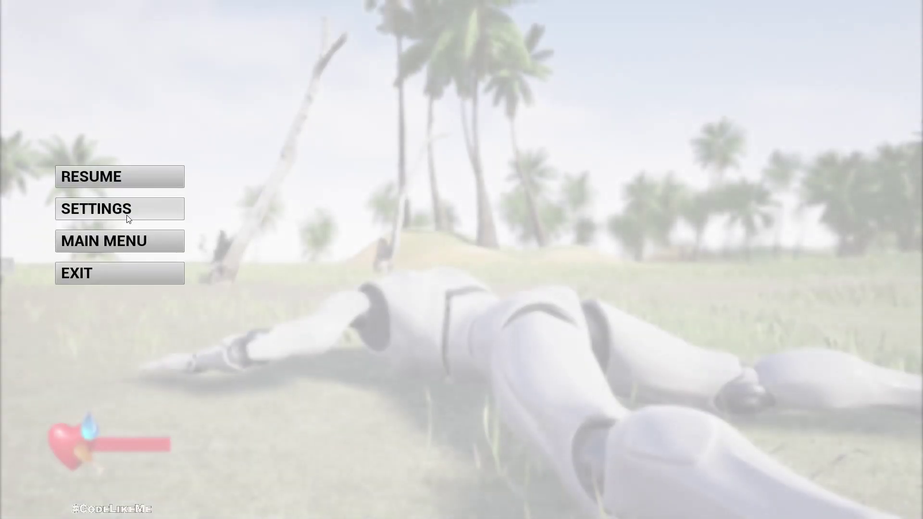
pyautogui.click(130, 241)
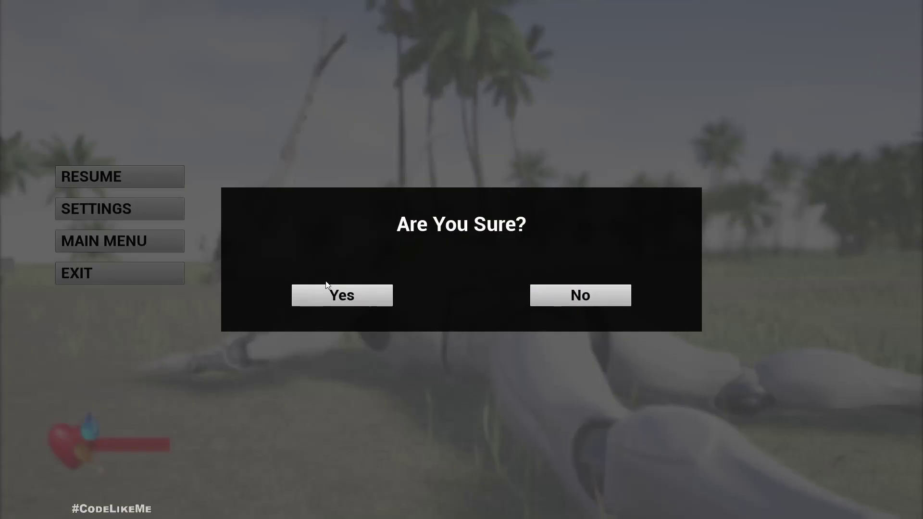
pyautogui.click(592, 296)
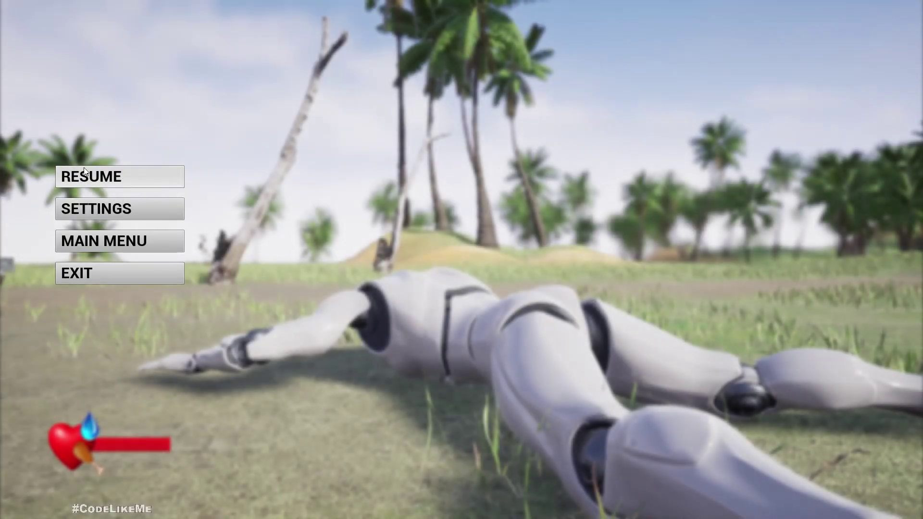
pyautogui.click(90, 178)
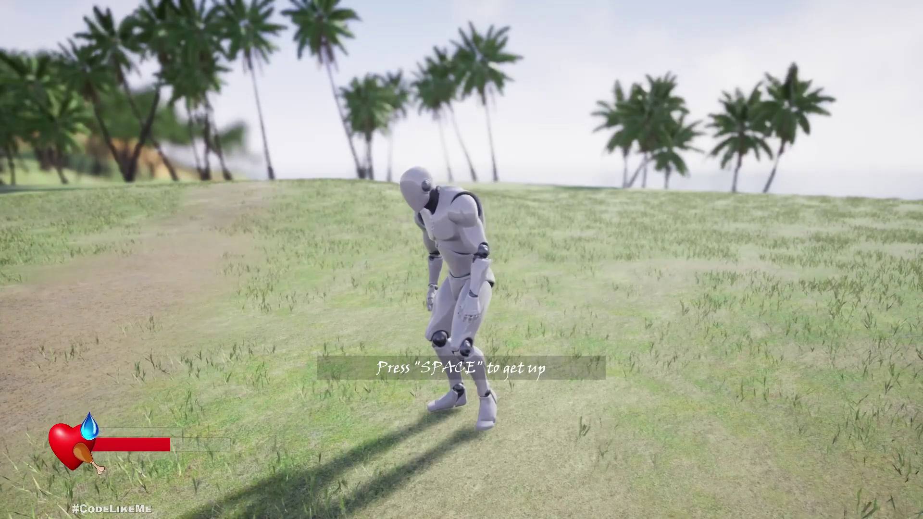
# - Make the character get up and end the full-screen play session
pyautogui.press('space')
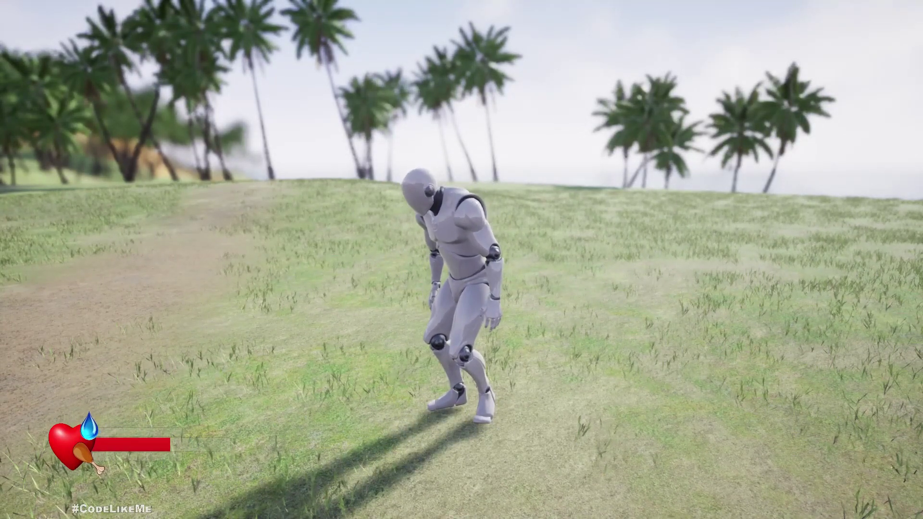
pyautogui.press('Escape')
pyautogui.press('F11')
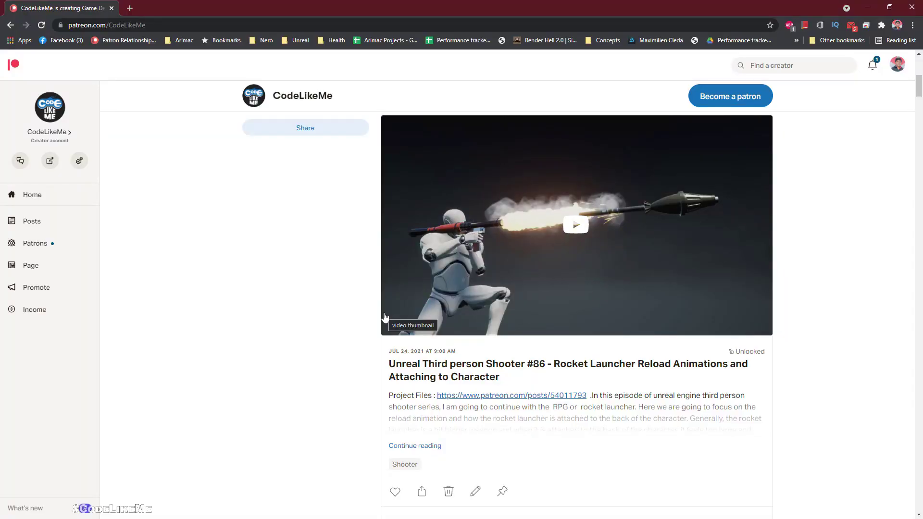
# - Look through the tutorial posts and attached project files on the CodeLikeMe Patreon page in the browser
pyautogui.scroll(-12, 380, 321)
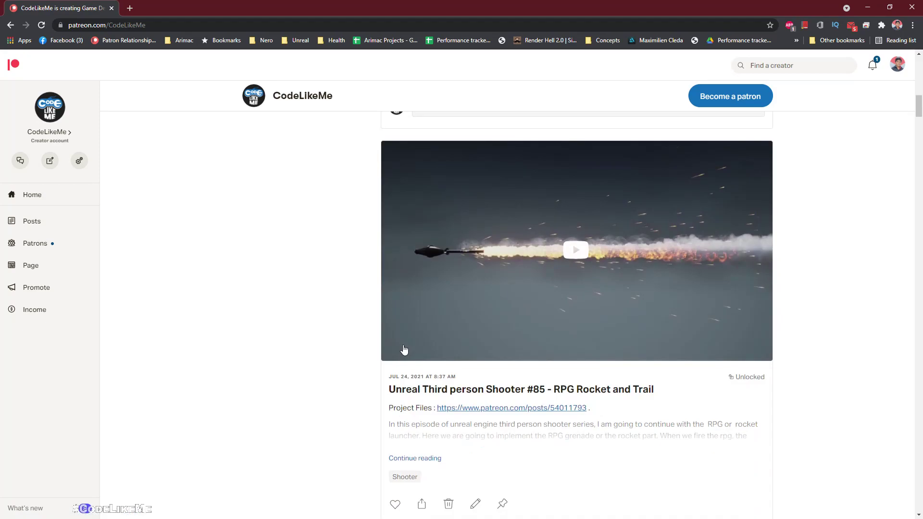
pyautogui.scroll(-9, 398, 357)
pyautogui.scroll(-10, 398, 354)
pyautogui.scroll(-12, 399, 357)
pyautogui.scroll(-12, 399, 358)
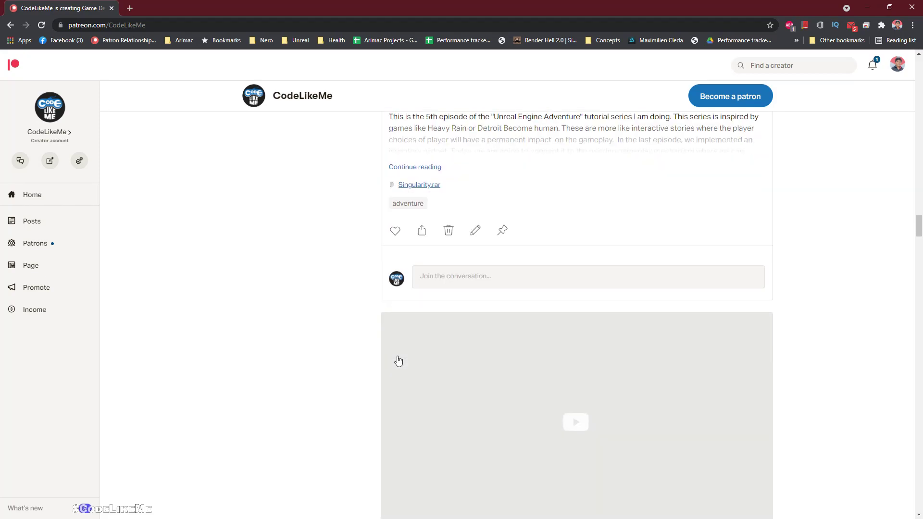
pyautogui.scroll(-12, 394, 361)
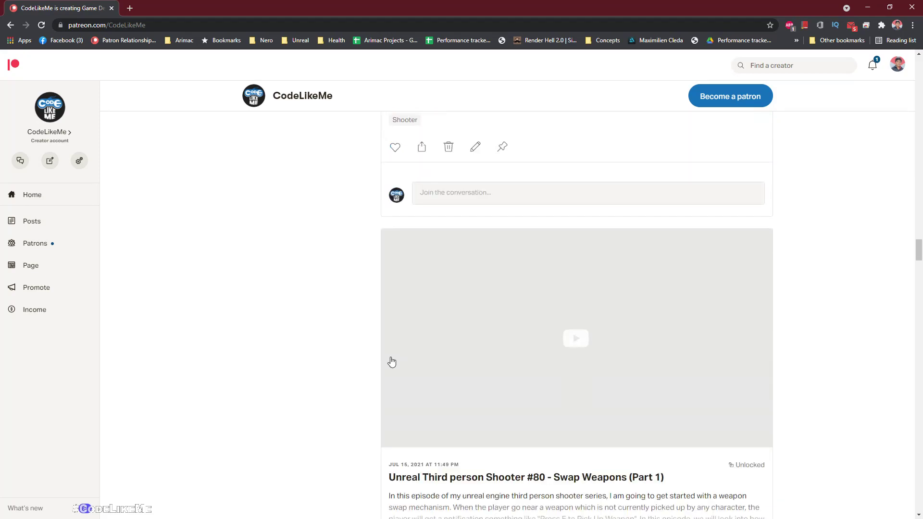
pyautogui.scroll(-12, 392, 362)
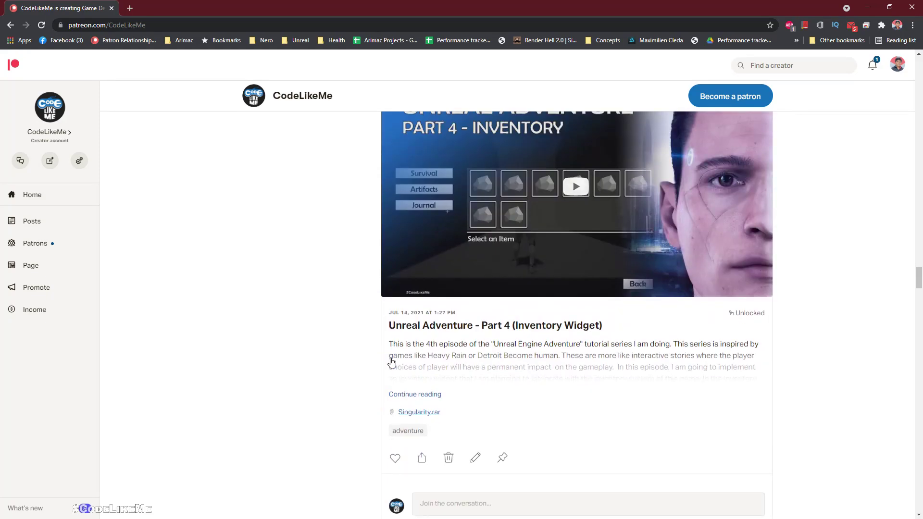
pyautogui.scroll(-12, 392, 362)
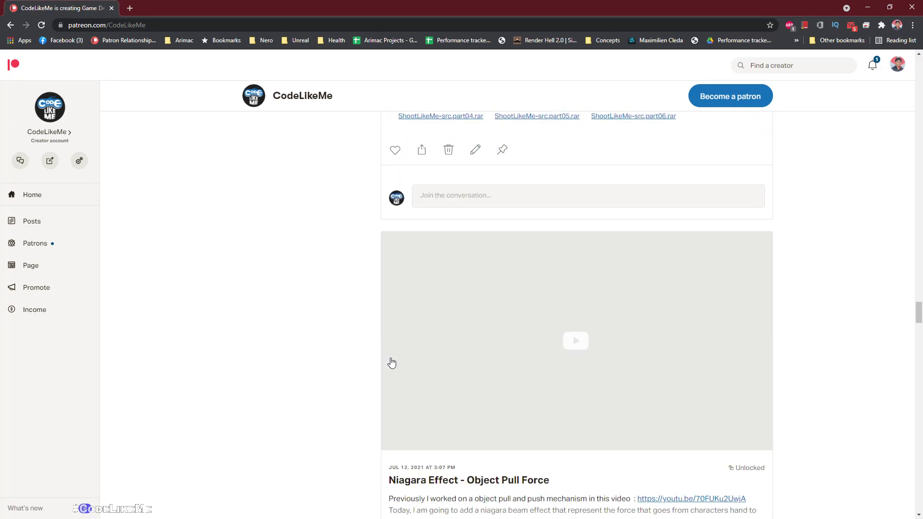
pyautogui.scroll(-9, 392, 363)
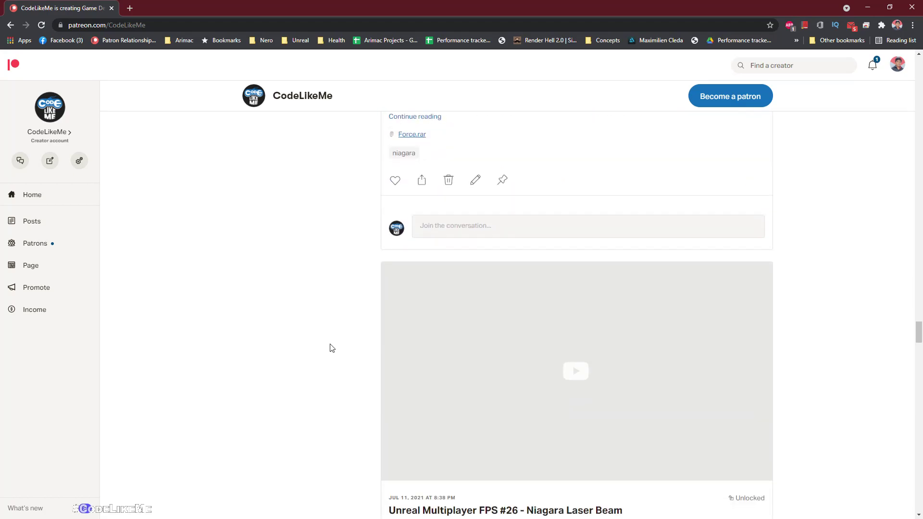